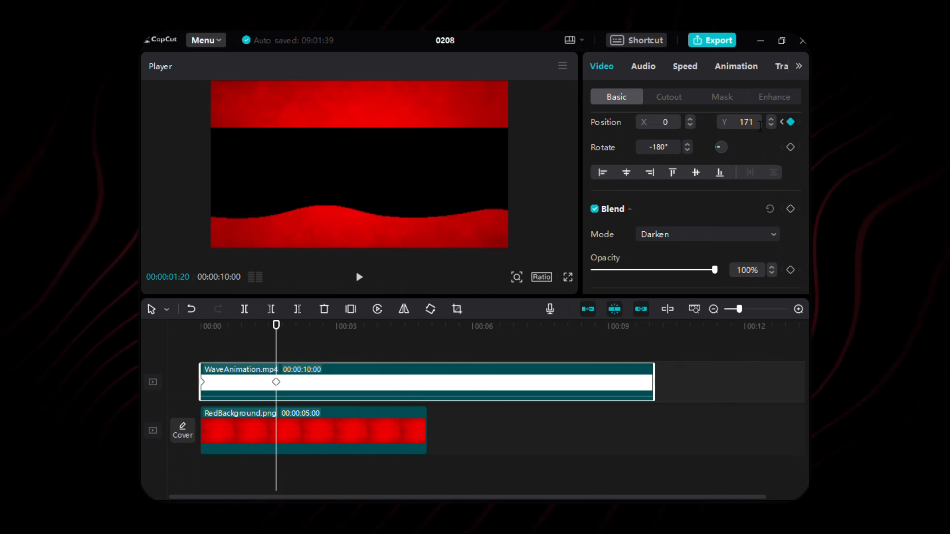
Set the Y position of the WaveAnimation.mp4 clip to 1714 at the 00:00:01:20 keyframe
text(4)
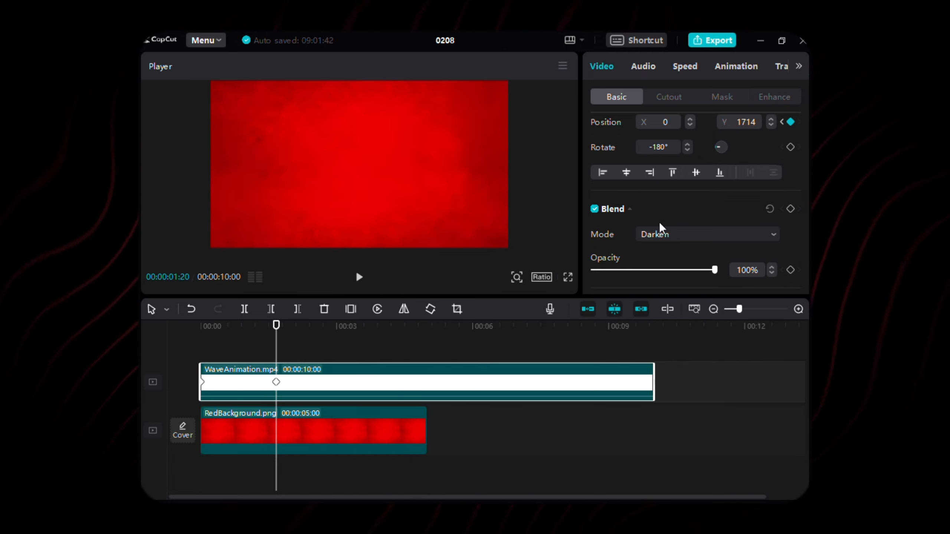
Scale the RedBackground.png clip to 227%
click(322, 438)
scroll(684, 172, up, 2)
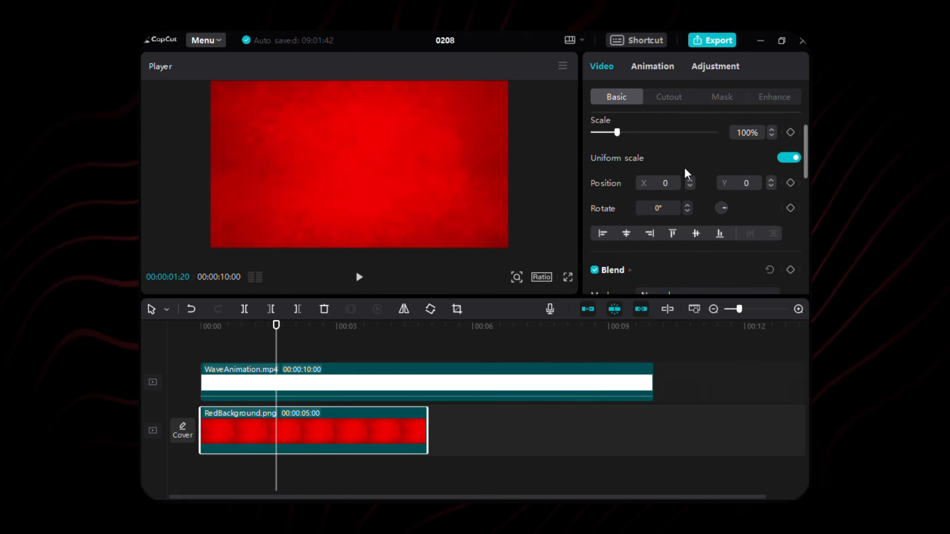
scroll(686, 170, up, 1)
click(748, 167)
text(22)
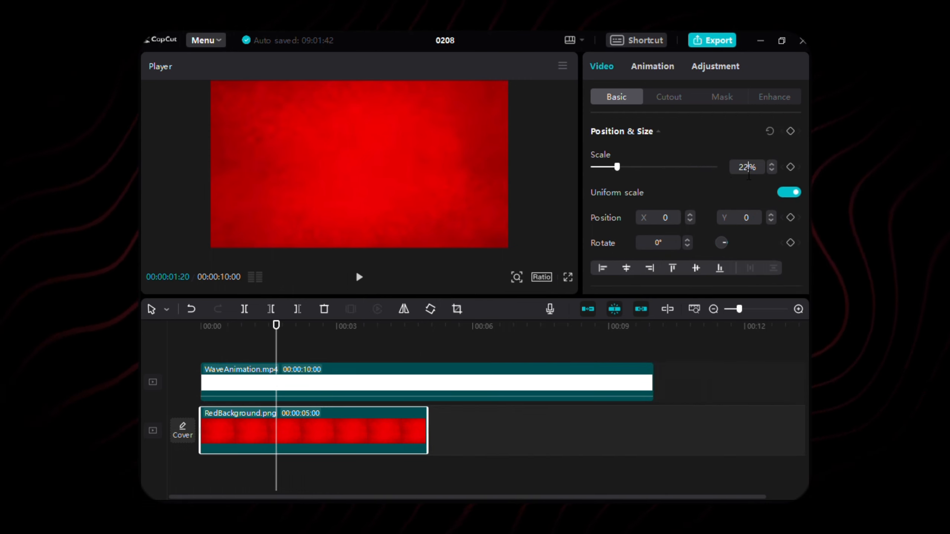
text(7)
key(Return)
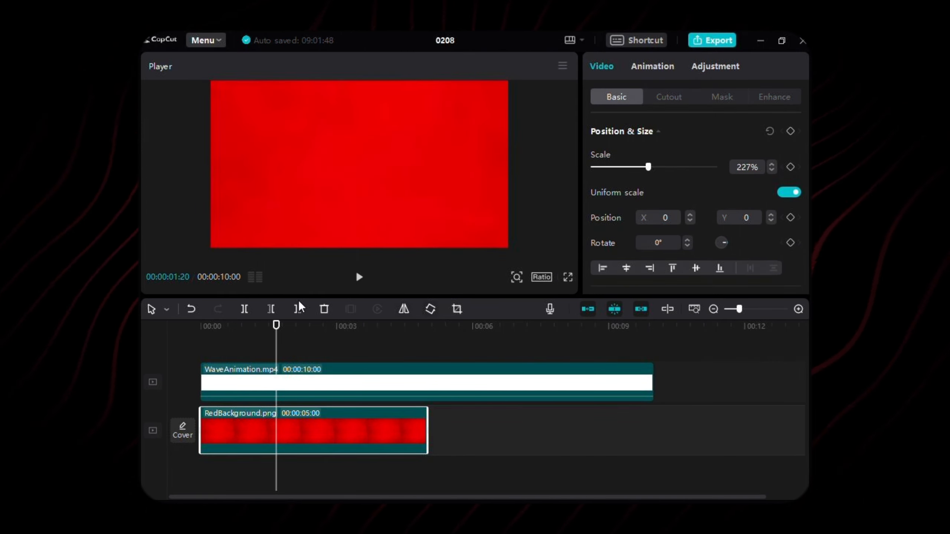
Add position keyframes to the RedBackground.png clip at the timeline start and at 00:00:01:20
drag(276, 325, 198, 354)
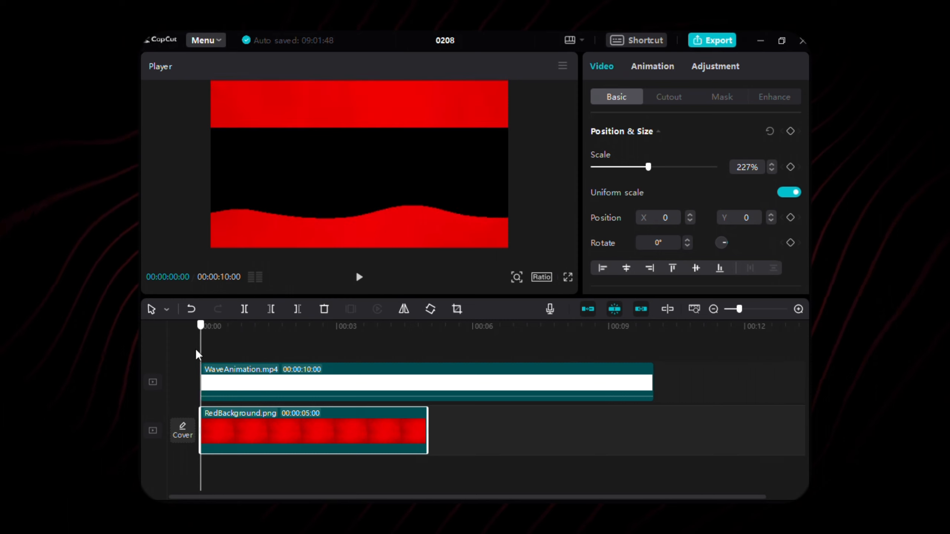
click(790, 217)
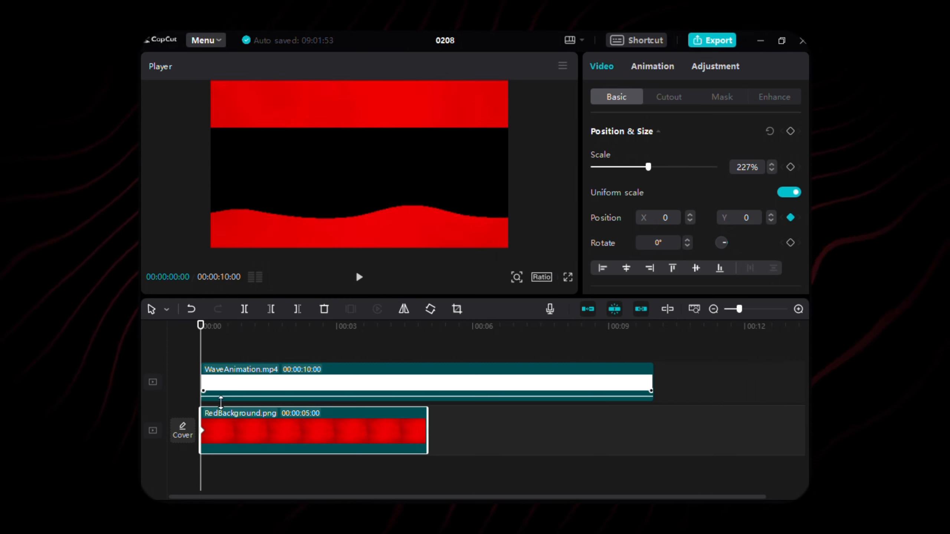
click(275, 384)
click(292, 426)
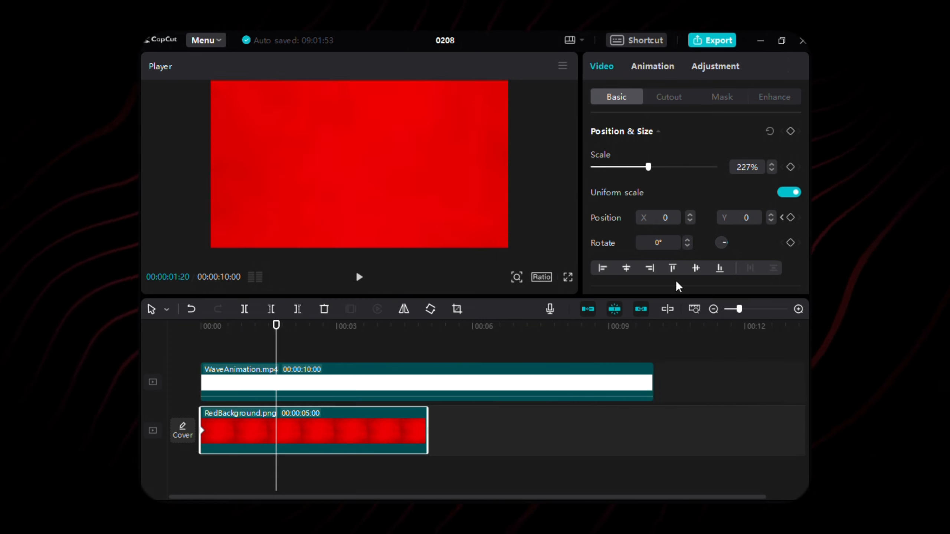
click(791, 218)
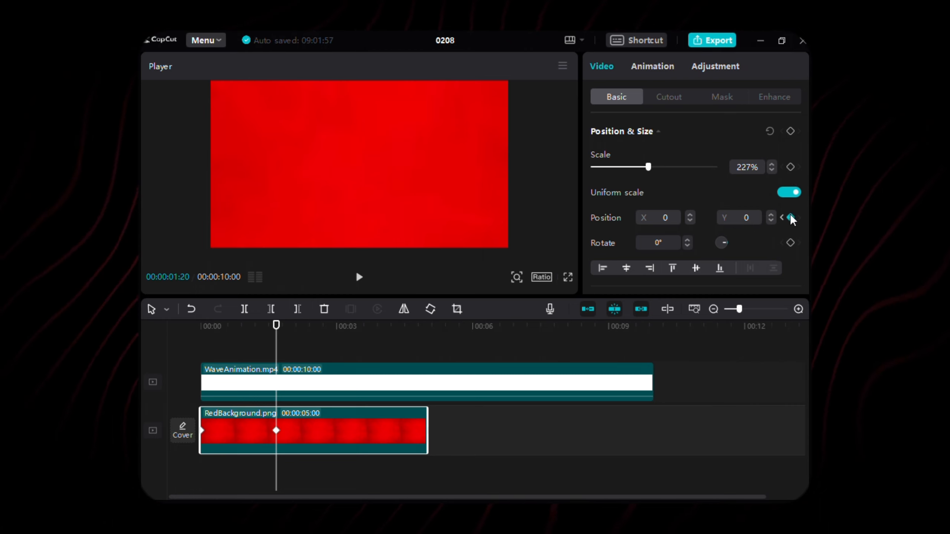
Set the red background's Y position to -2434 at its first keyframe, leaving the second keyframe at Y 0
click(782, 217)
click(752, 224)
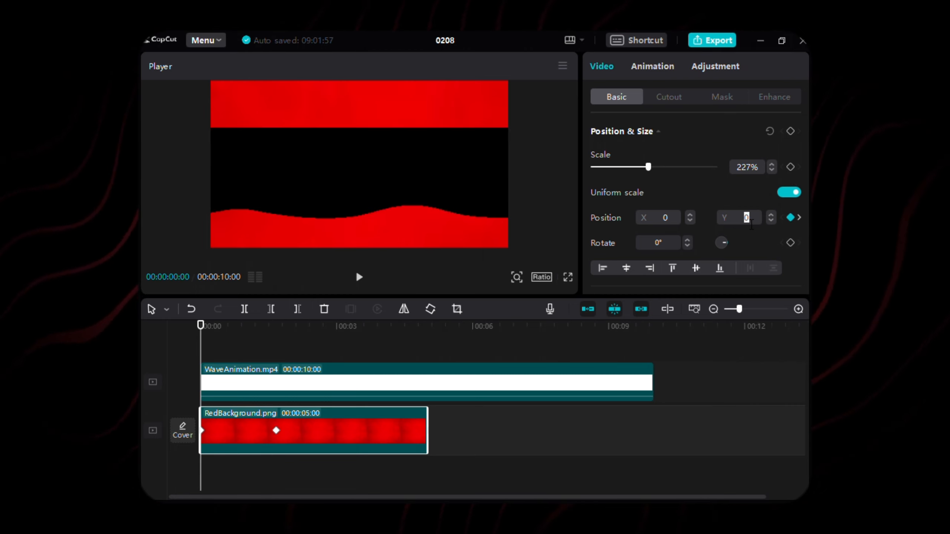
key(BackSpace)
text(-2)
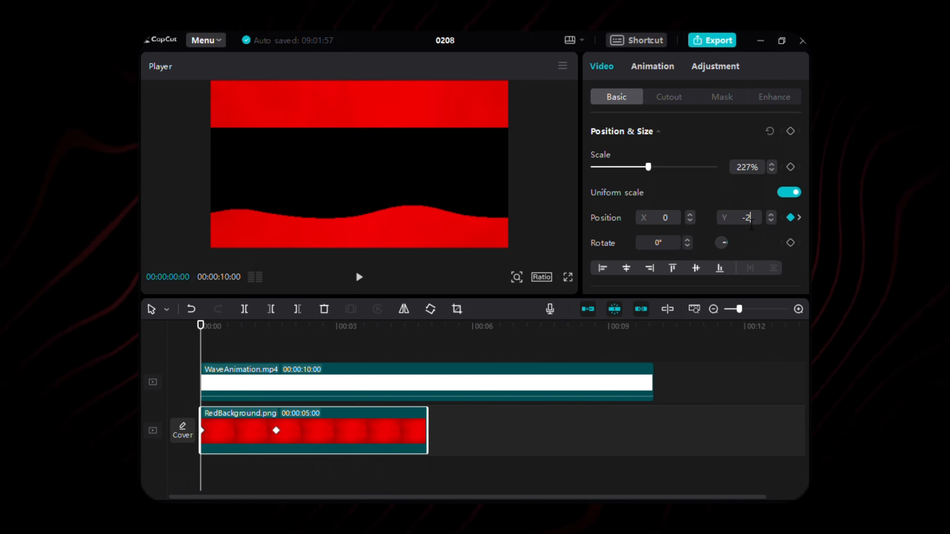
text(434)
key(Return)
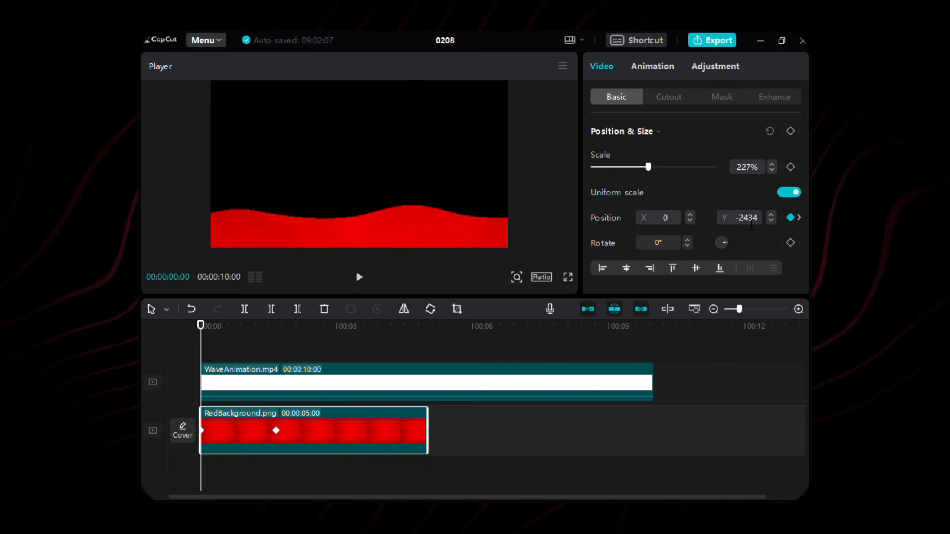
click(799, 218)
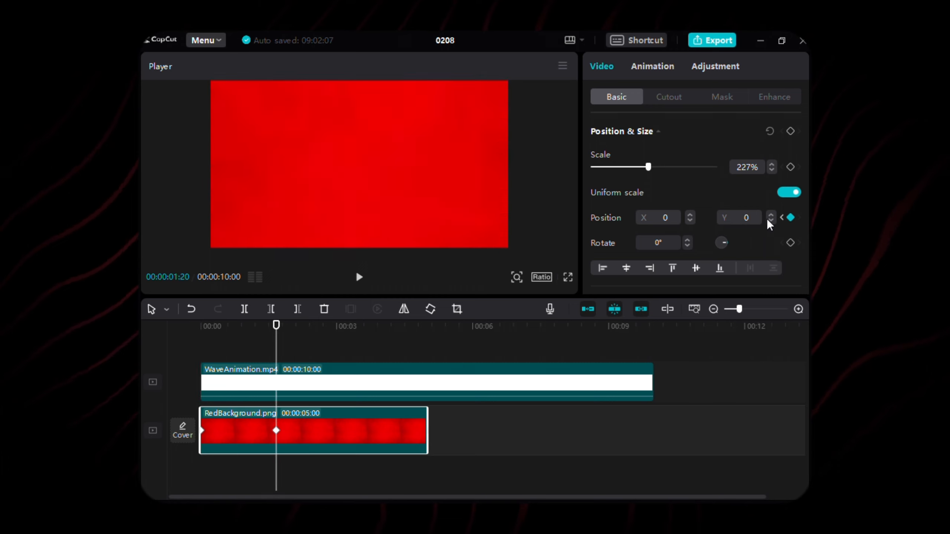
click(755, 220)
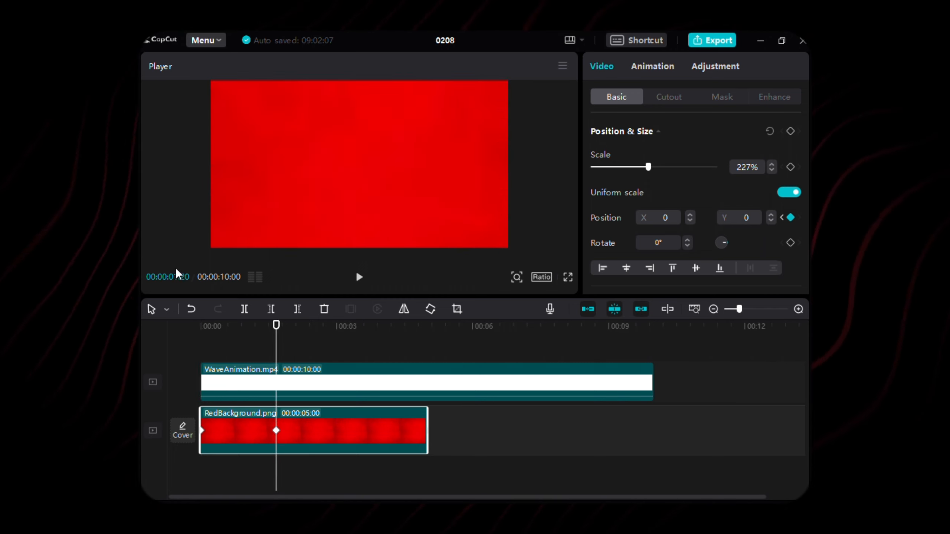
Play the animation from the start to check the red background rising into the frame
drag(275, 324, 194, 336)
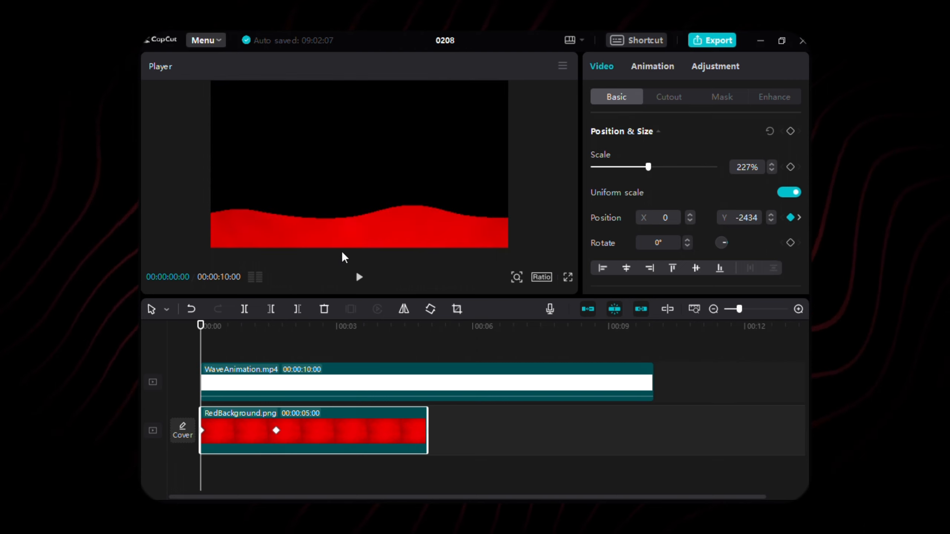
click(367, 279)
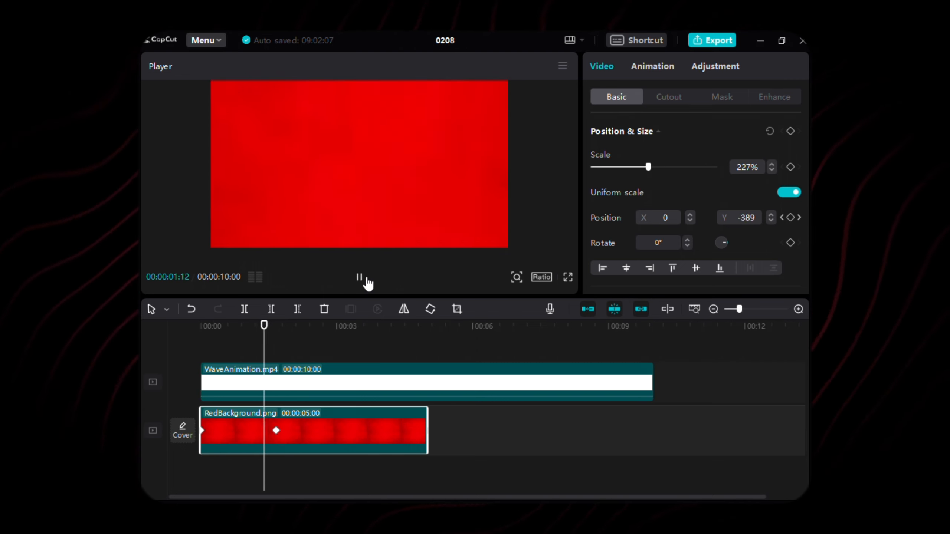
click(366, 279)
Set the opacity of the RedBackground.png clip to 65%
scroll(700, 183, down, 10)
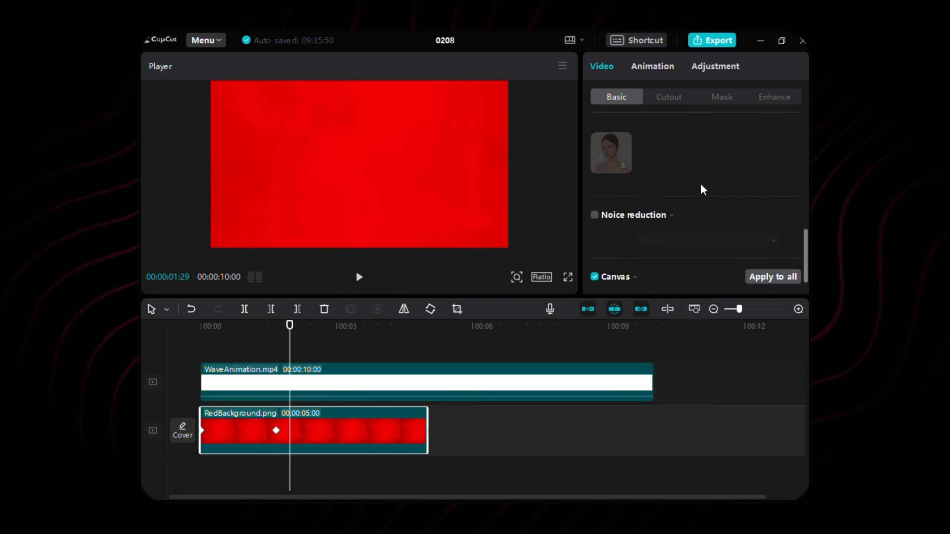
scroll(726, 214, up, 10)
double_click(746, 162)
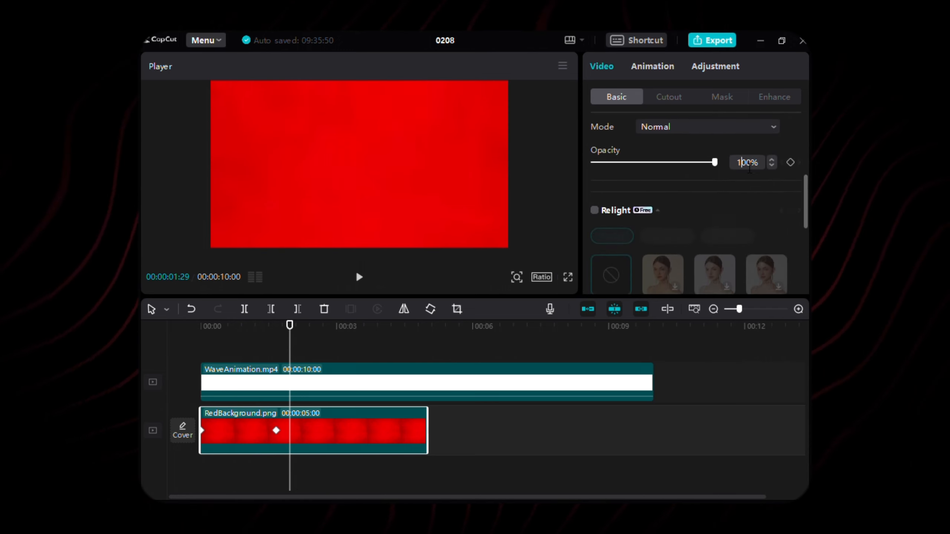
text(65)
key(Return)
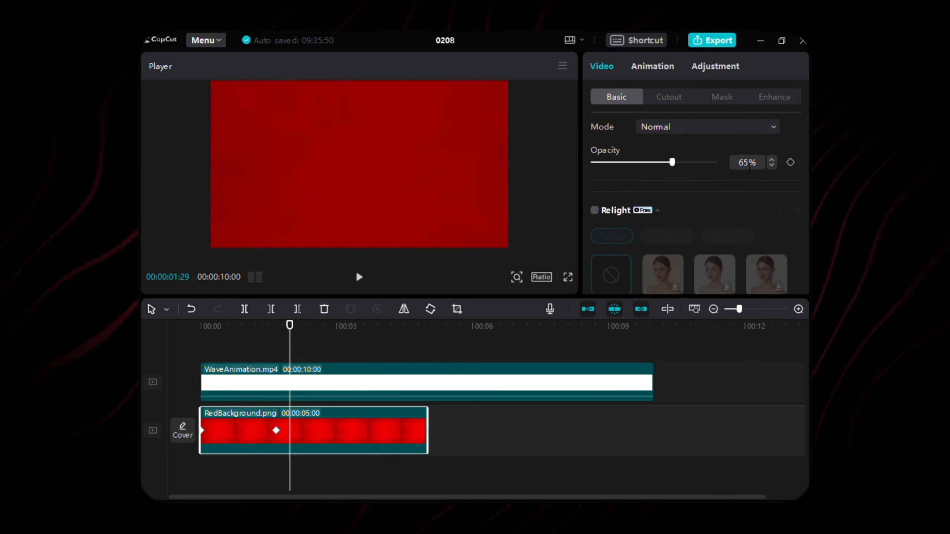
Apply a vignette of 44 to the RedBackground.png clip
click(740, 67)
scroll(704, 154, down, 10)
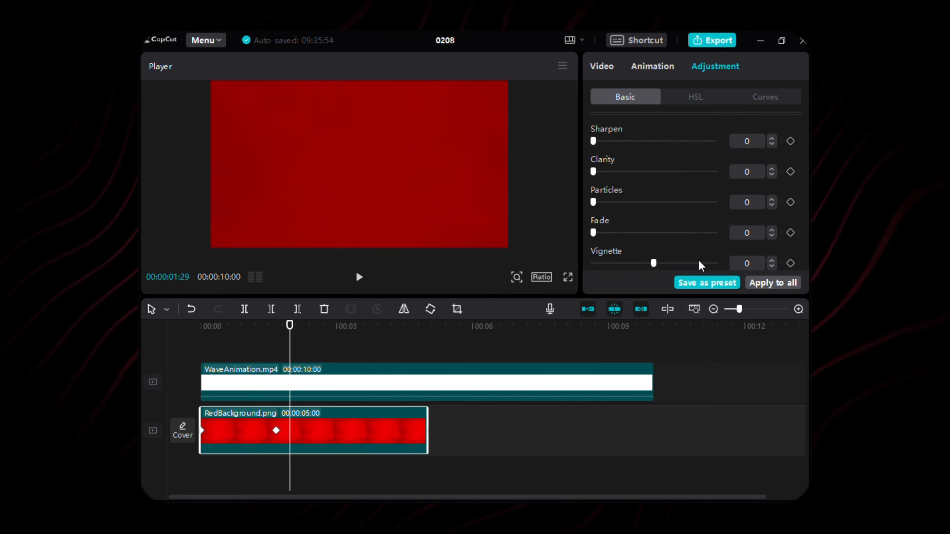
click(706, 263)
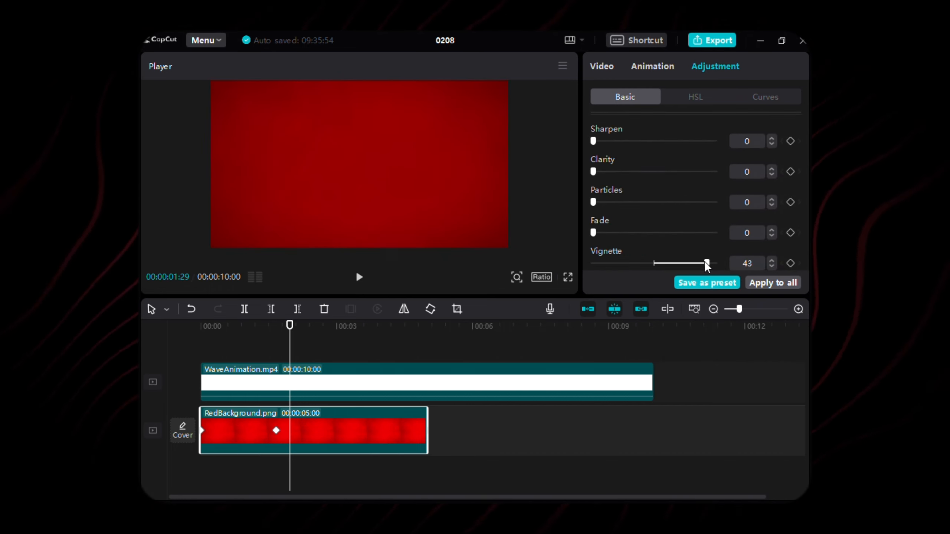
click(706, 263)
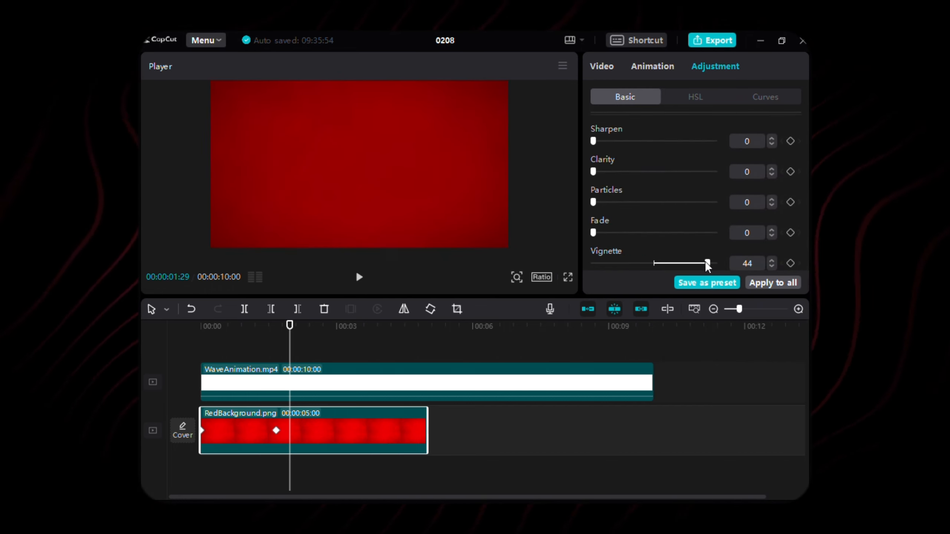
Extend the RedBackground.png clip to 12 seconds and set the project's aspect ratio to 16:9
click(602, 65)
drag(428, 431, 757, 430)
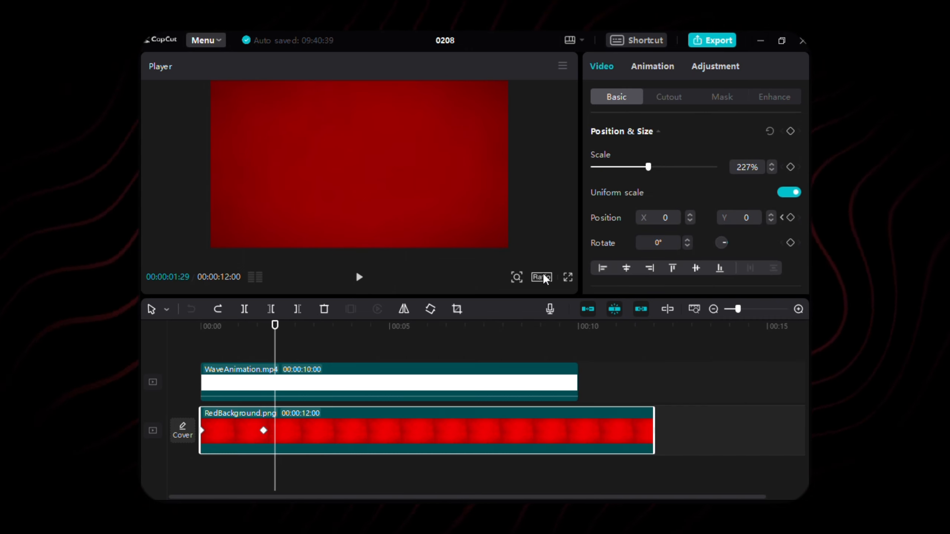
click(589, 318)
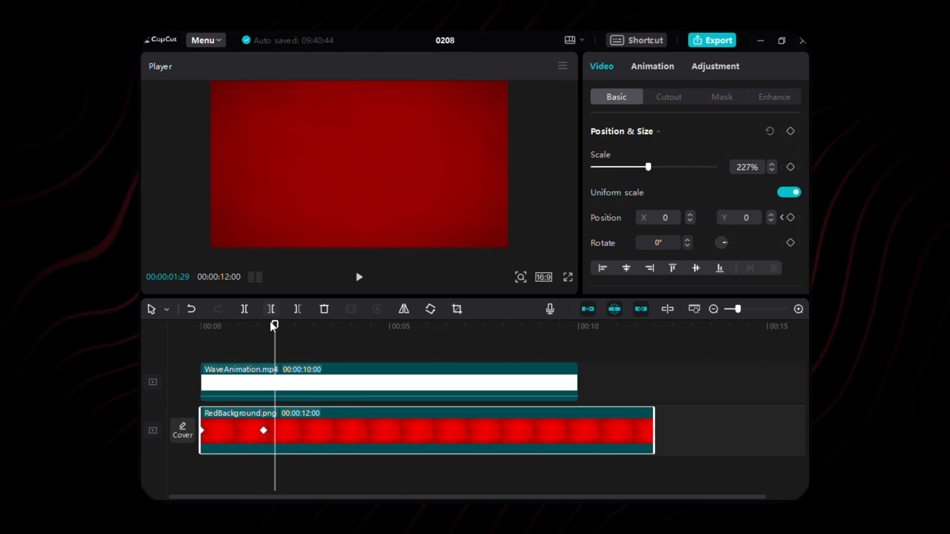
Play the darkened wave animation from the start to review it in the 16:9 frame
drag(275, 324, 184, 345)
click(368, 285)
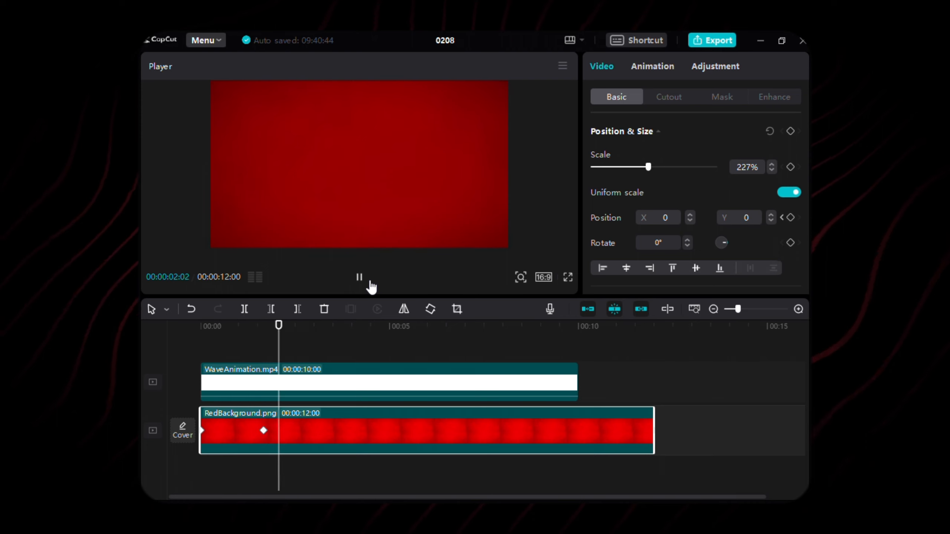
click(371, 286)
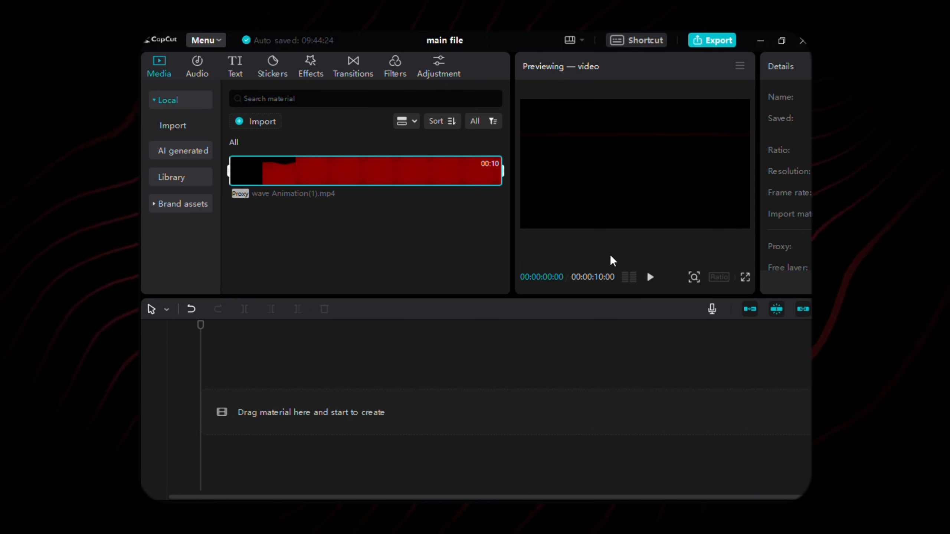
Place wave Animation(1).mp4 on the main file timeline and import FilledLogo.png and OutlinedLogo.png
drag(484, 194, 286, 462)
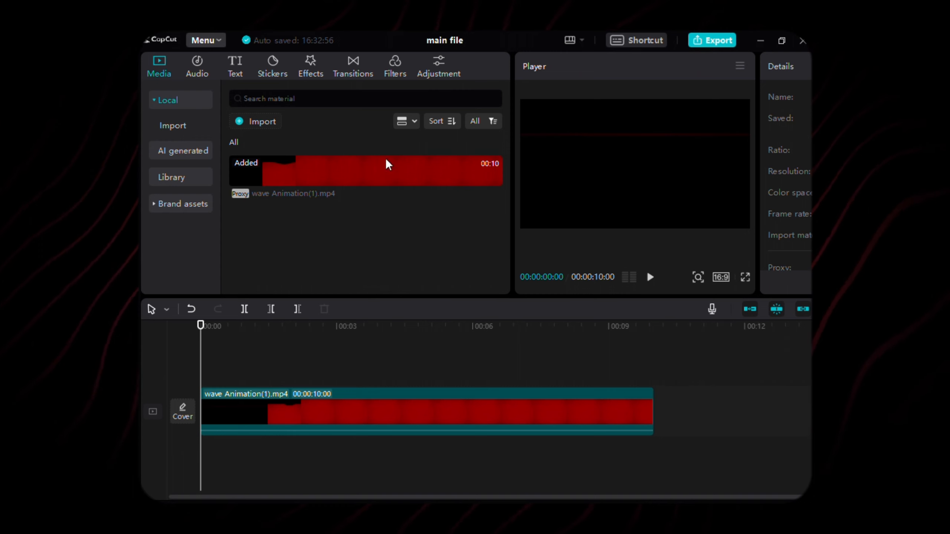
click(602, 321)
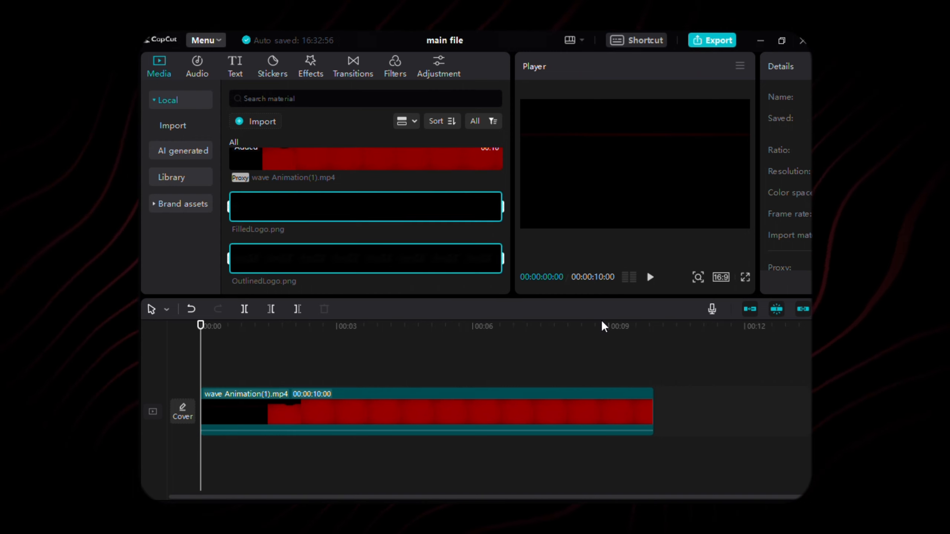
Add OutlinedLogo.png on a track above the wave clip from the timeline start and scale it to 111%
click(481, 259)
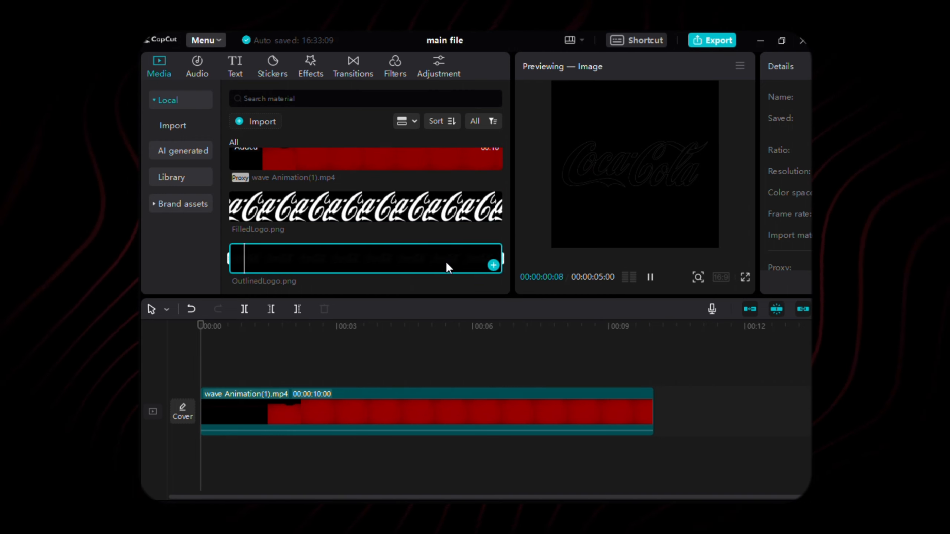
drag(449, 259, 335, 396)
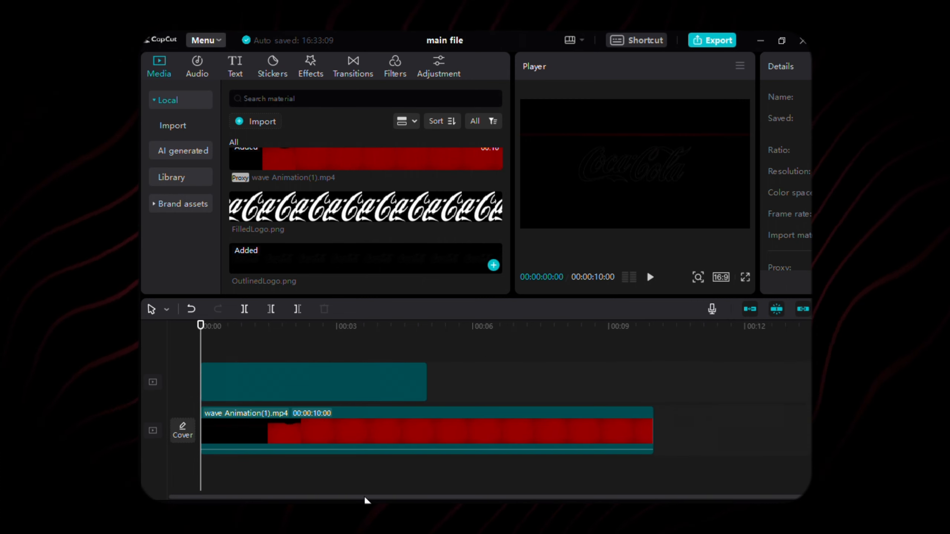
click(329, 371)
click(758, 167)
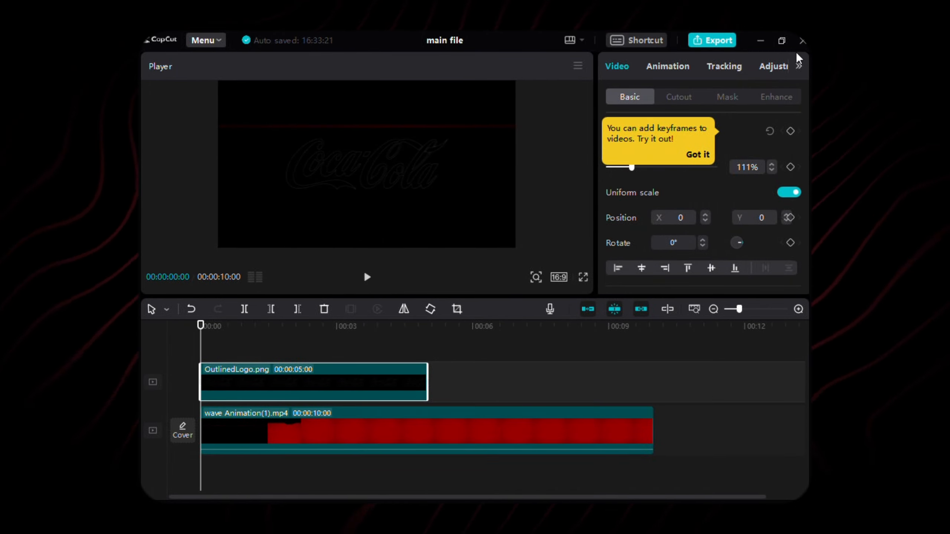
Raise the brightness of the OutlinedLogo.png clip to 50
click(799, 65)
click(761, 69)
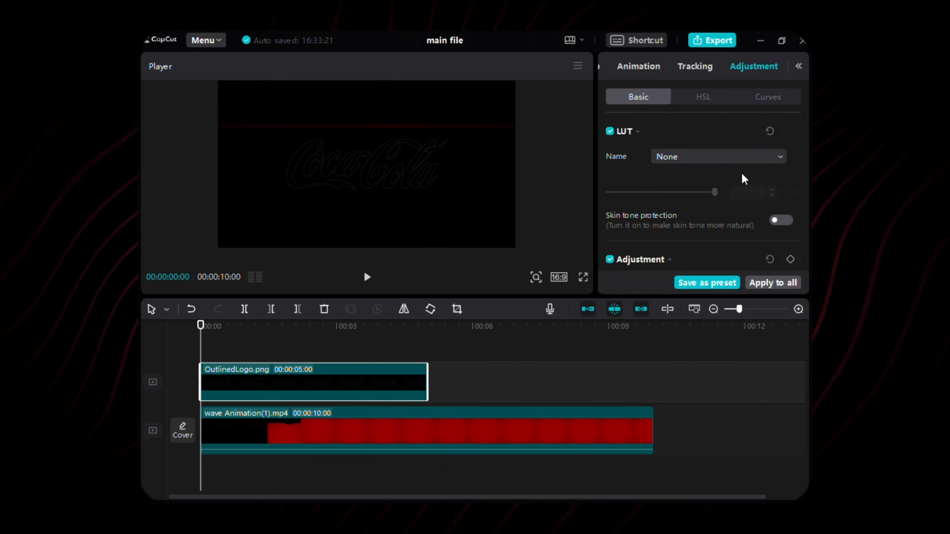
scroll(731, 208, down, 5)
scroll(673, 219, down, 1)
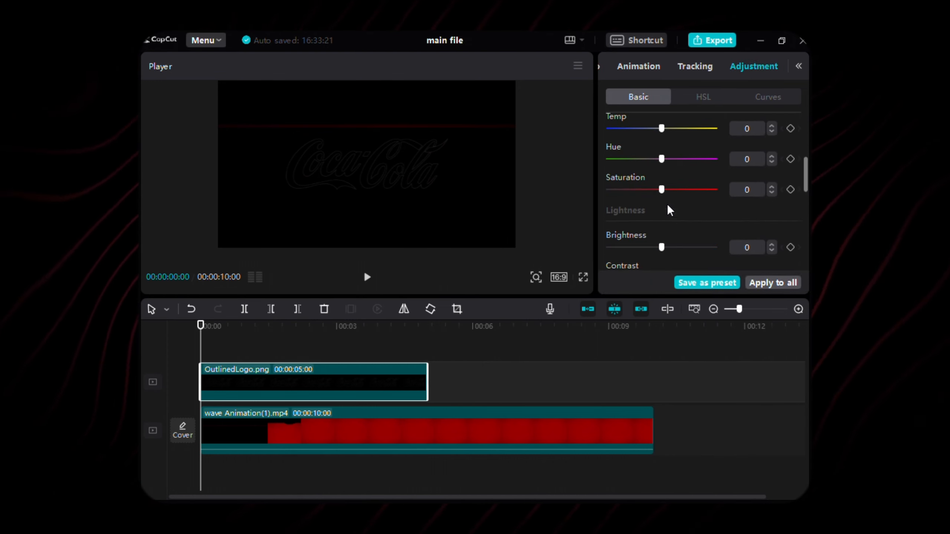
drag(663, 250, 749, 253)
Set the outlined logo's contrast to 7 and its highlight to 50
scroll(711, 191, down, 5)
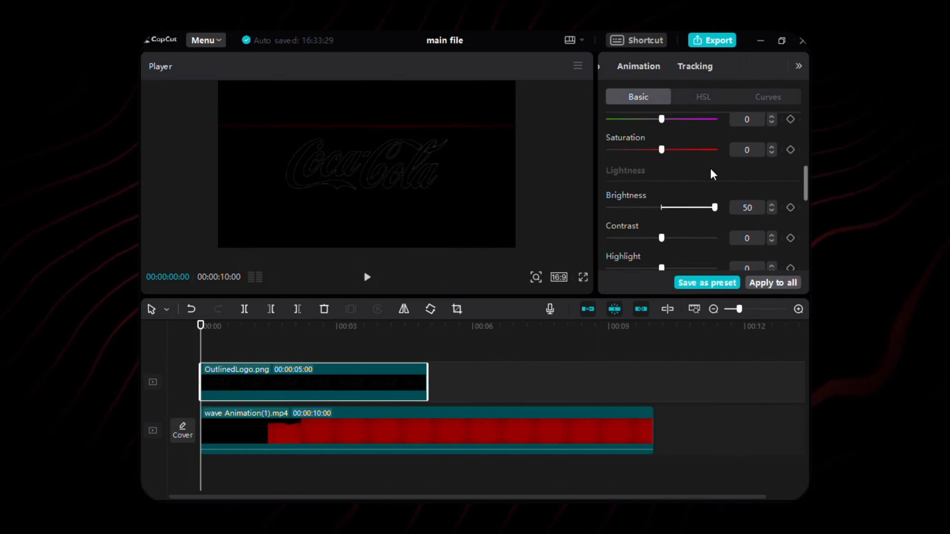
drag(661, 183, 665, 185)
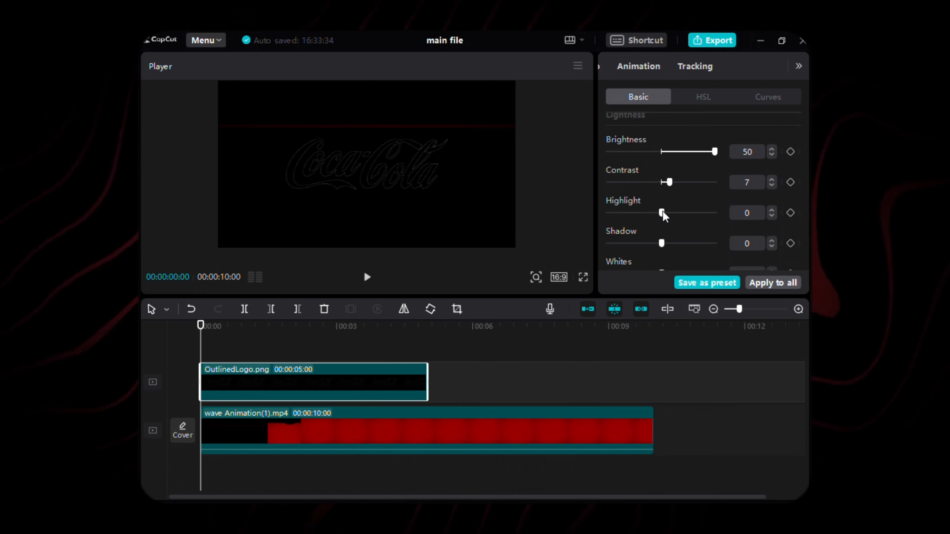
drag(663, 216, 715, 215)
scroll(719, 157, down, 3)
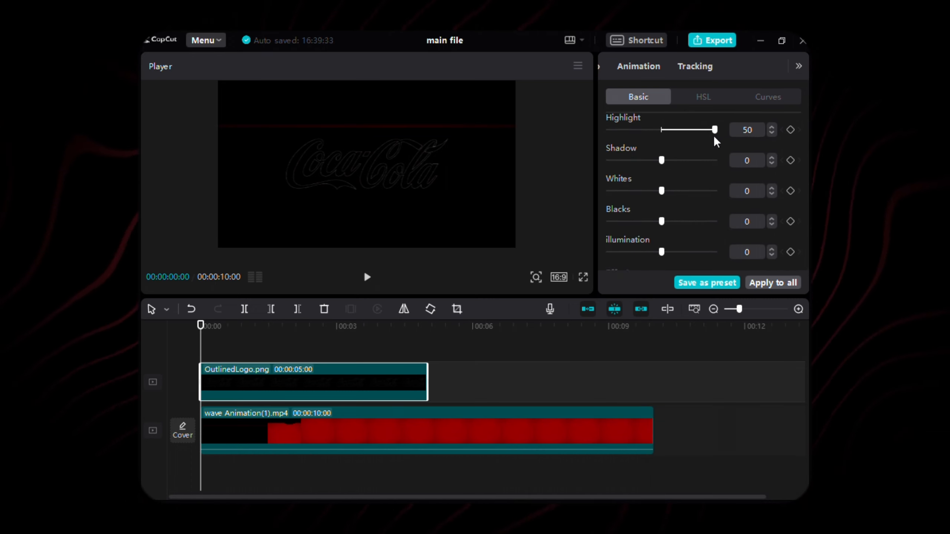
Set the outlined logo's shadow to 50 and raise its whites to the maximum
drag(662, 164, 713, 162)
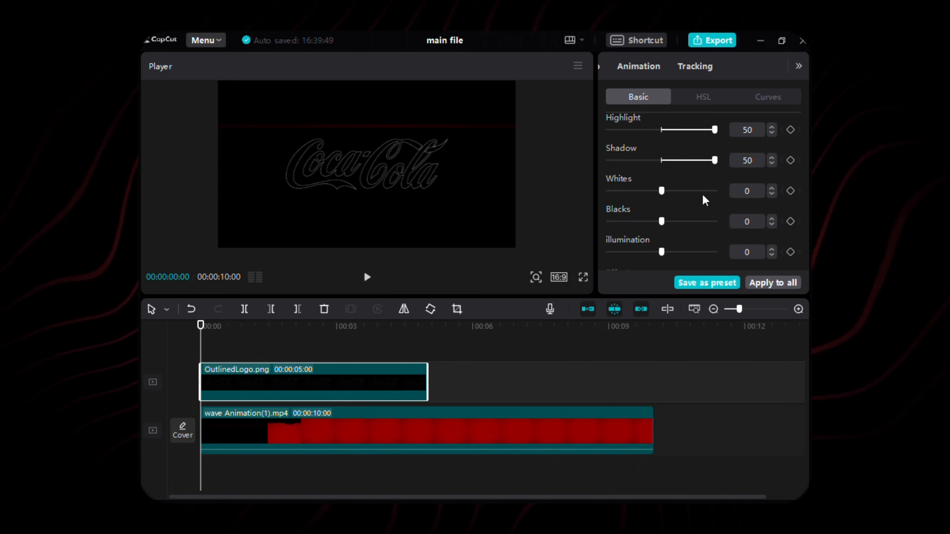
drag(662, 191, 740, 195)
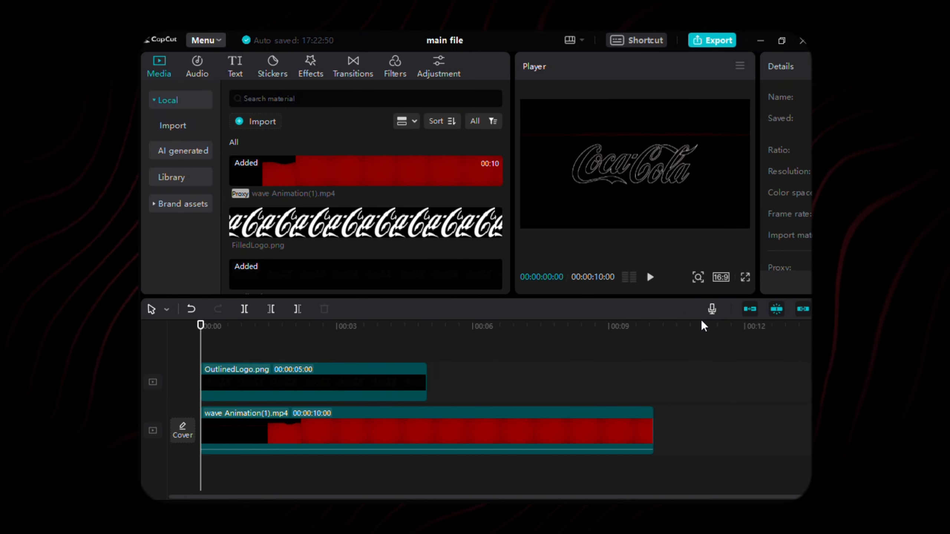
Add FilledLogo.png on a track above the outlined logo from the timeline start and scale it to 54%
drag(426, 225, 339, 386)
click(748, 166)
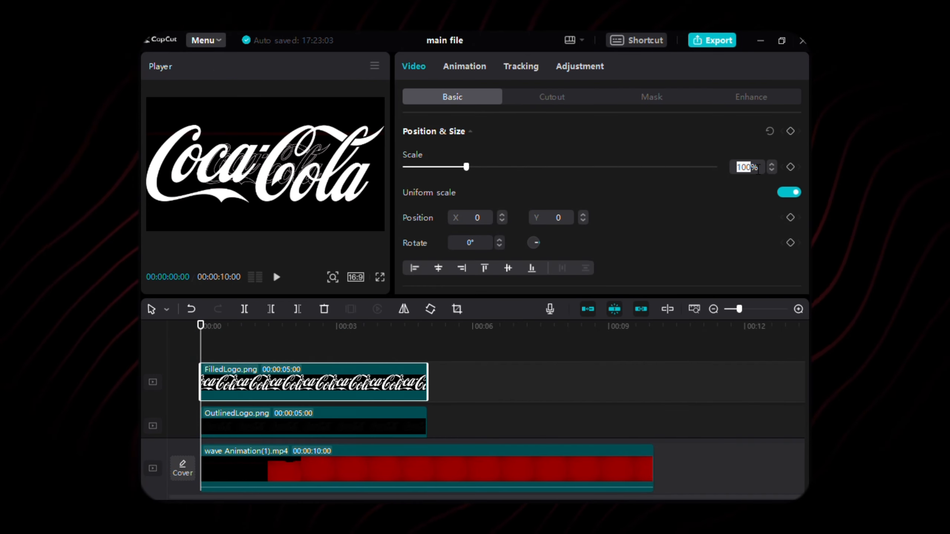
key(Return)
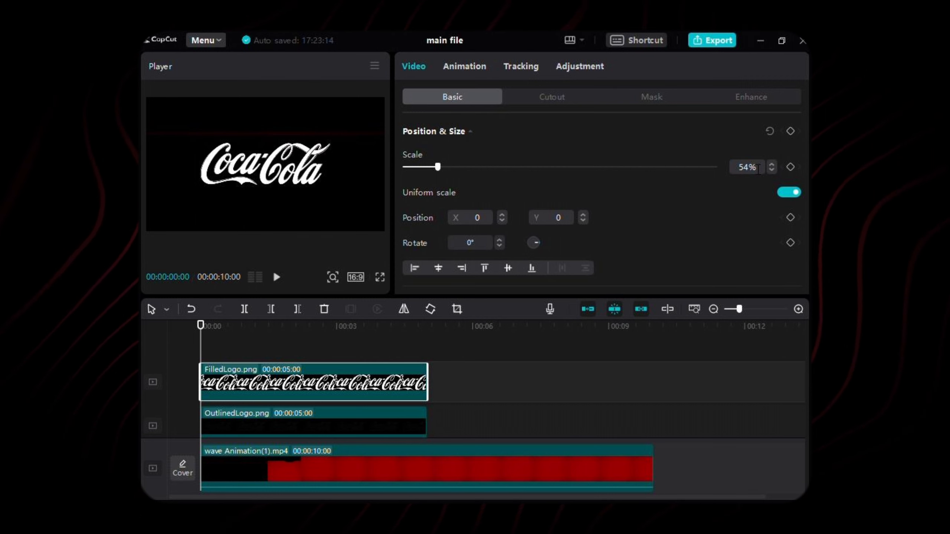
Apply a Horizontal mask to the FilledLogo.png clip and rotate the mask to 180°
click(640, 103)
click(474, 168)
scroll(516, 212, down, 1)
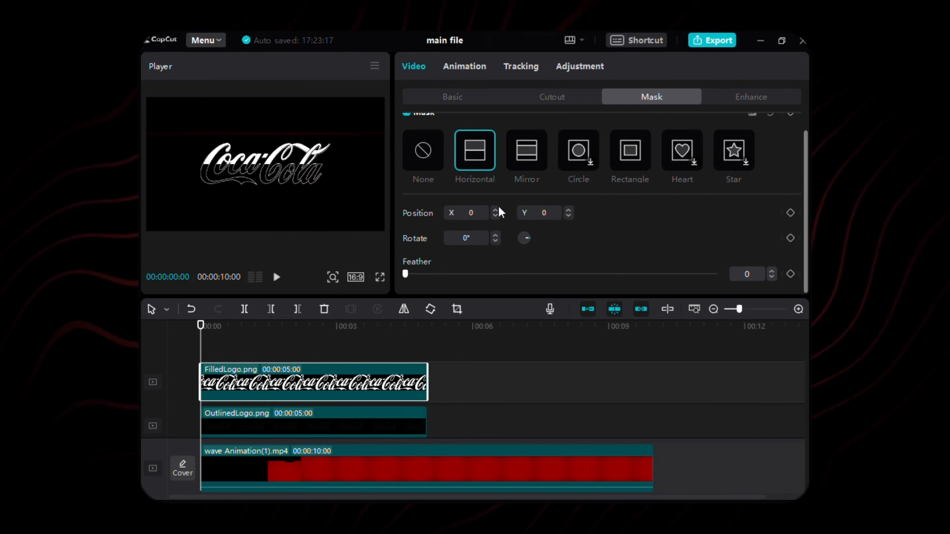
text(18)
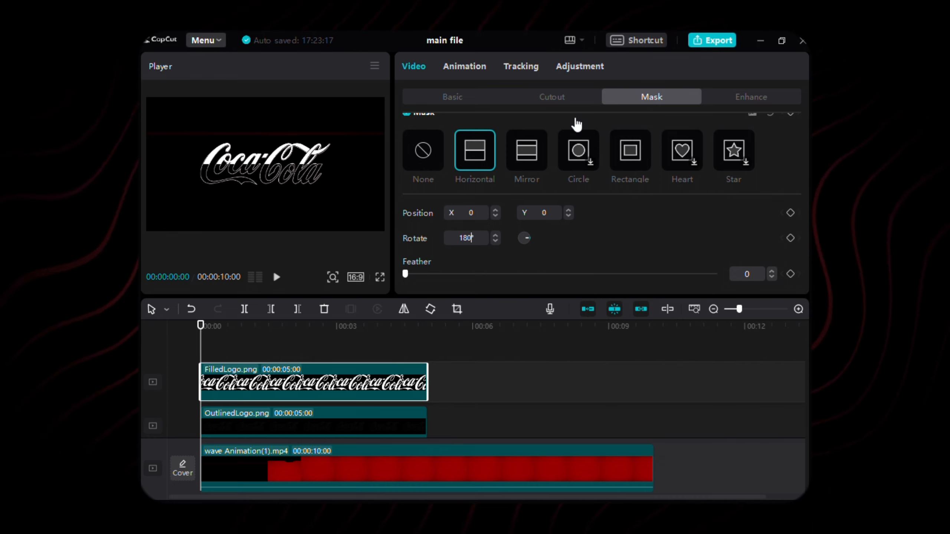
key(Return)
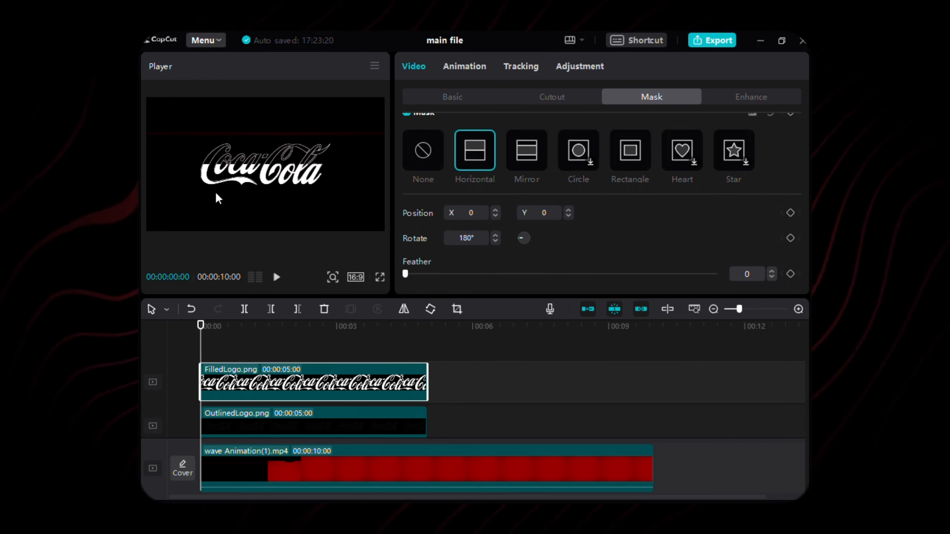
Keyframe the filled logo's mask position at 00:00:00:19 with X -36 and Y -131
key(space)
key(Left)
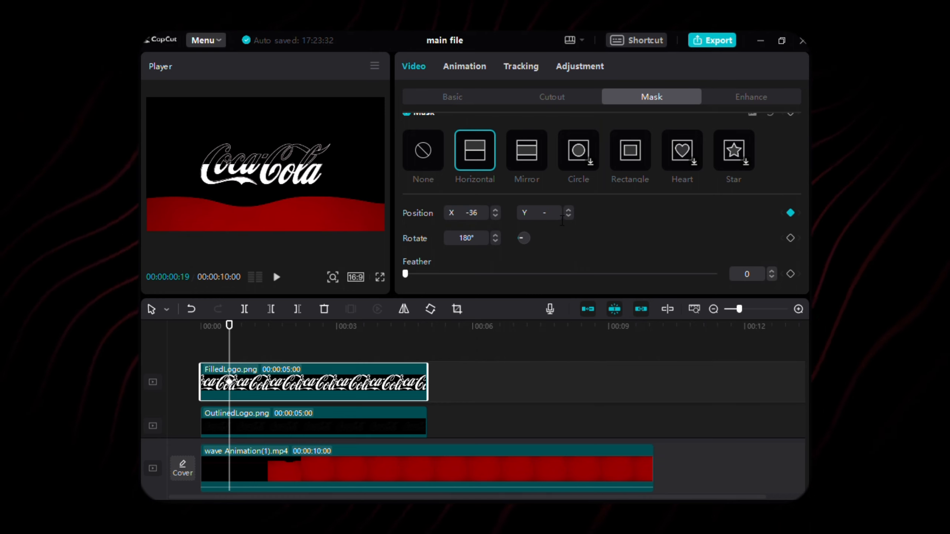
text(131)
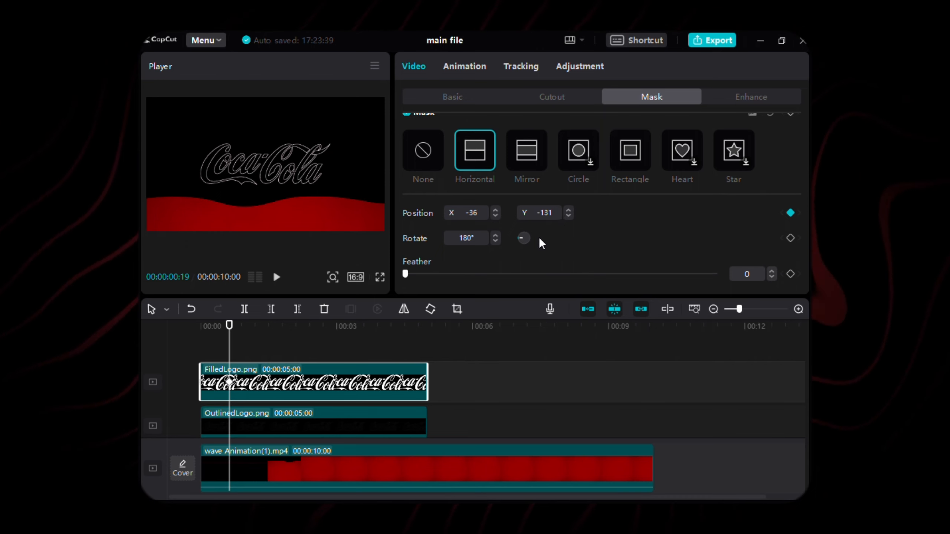
Add a second mask position keyframe at 00:00:01:02 and shift the mask vertically to reveal the whole filled logo
key(Right)
key(Right)
key(Right)
key(Right)
key(Right)
key(Right)
key(Right)
key(Right)
key(Right)
key(Right)
key(Right)
key(Right)
key(Right)
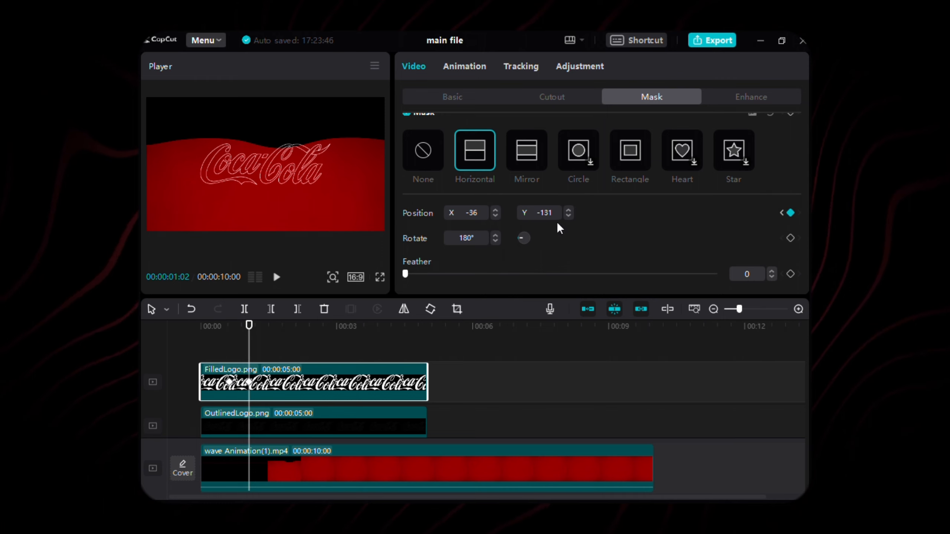
key(Return)
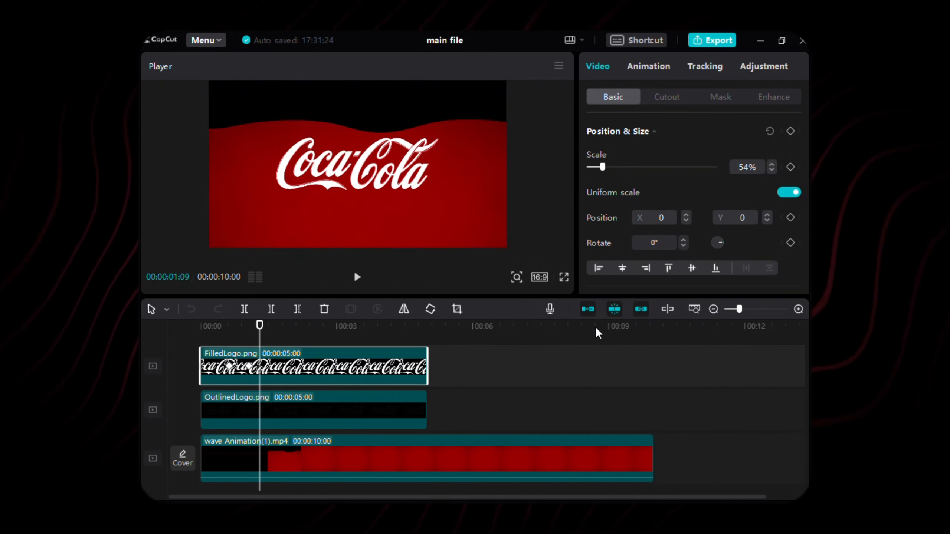
Combine the FilledLogo.png and OutlinedLogo.png clips into a compound clip
ctrl+click(408, 413)
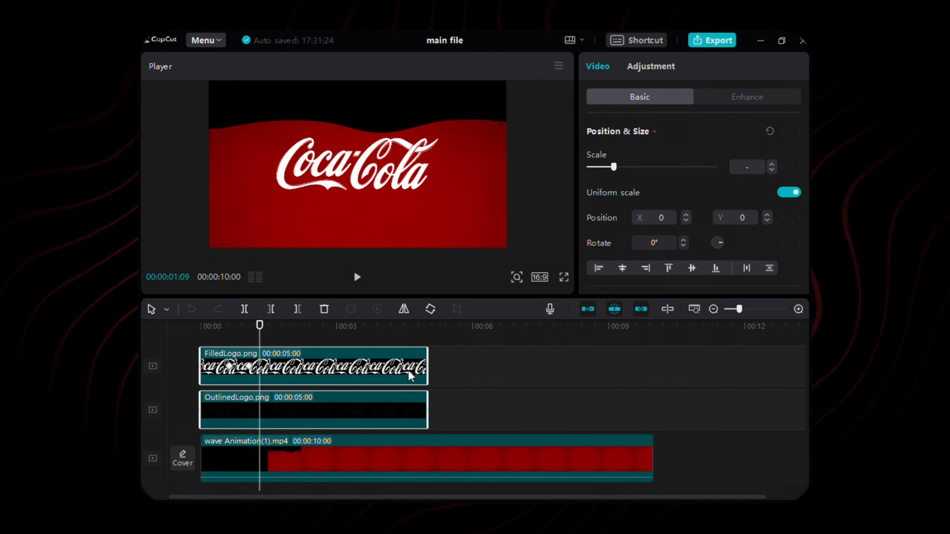
right_click(481, 305)
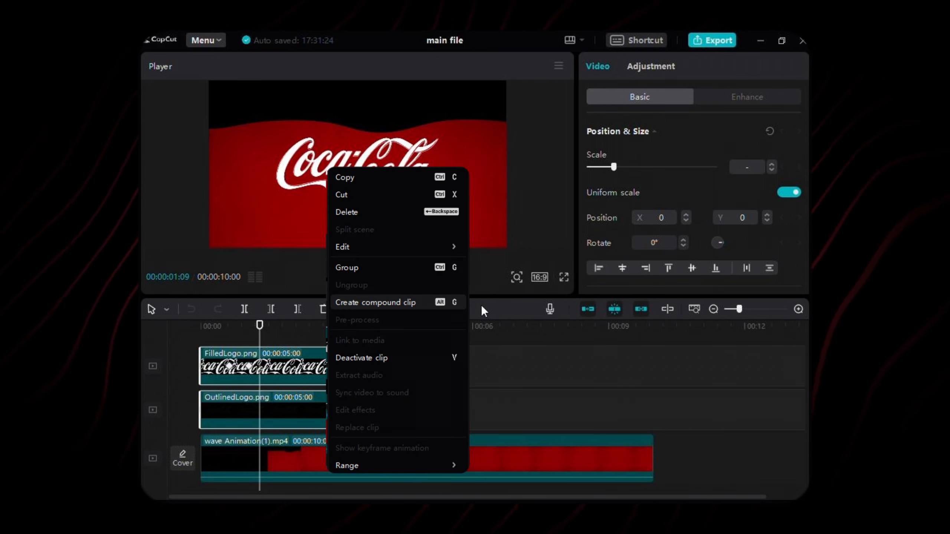
key(alt+g)
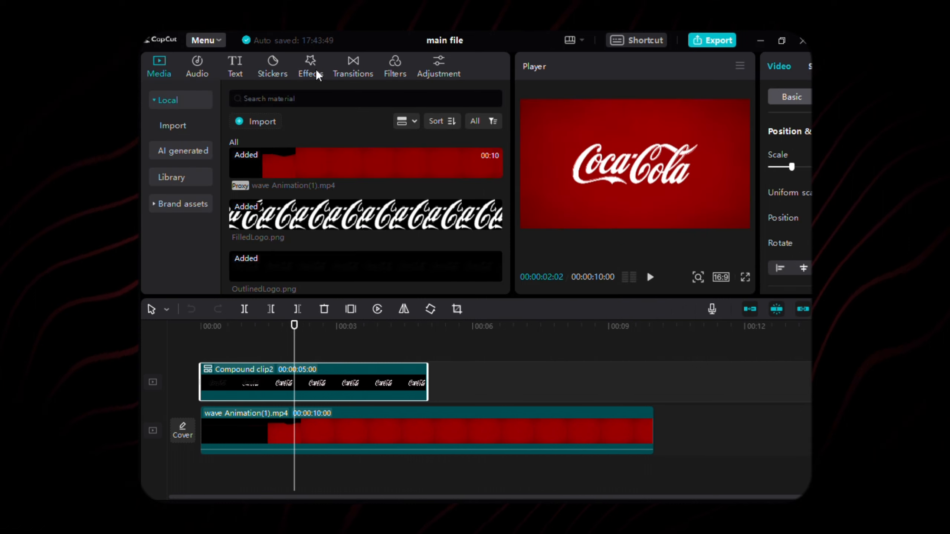
Apply the Rebound Swing effect to the logo compound clip with strength 0, size 9 and speed 33
click(310, 64)
click(177, 126)
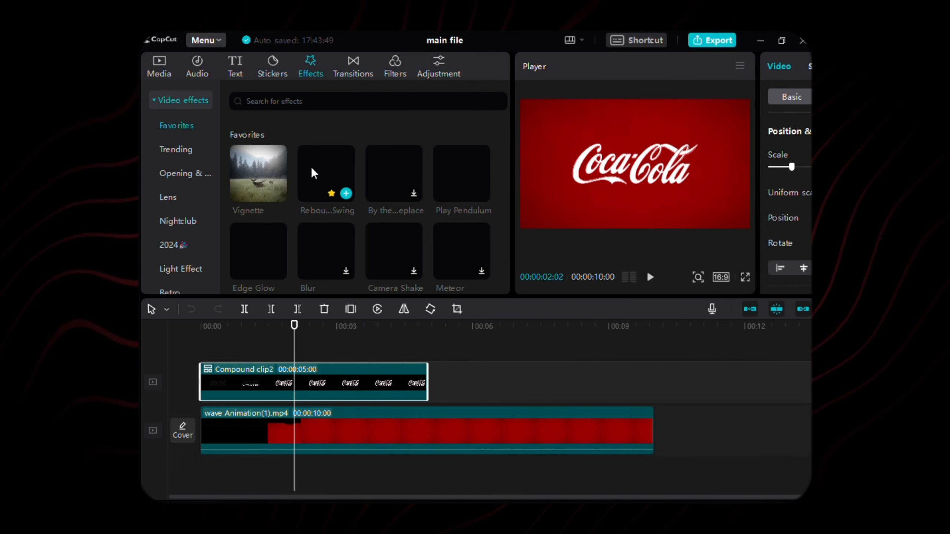
drag(313, 170, 323, 386)
click(776, 189)
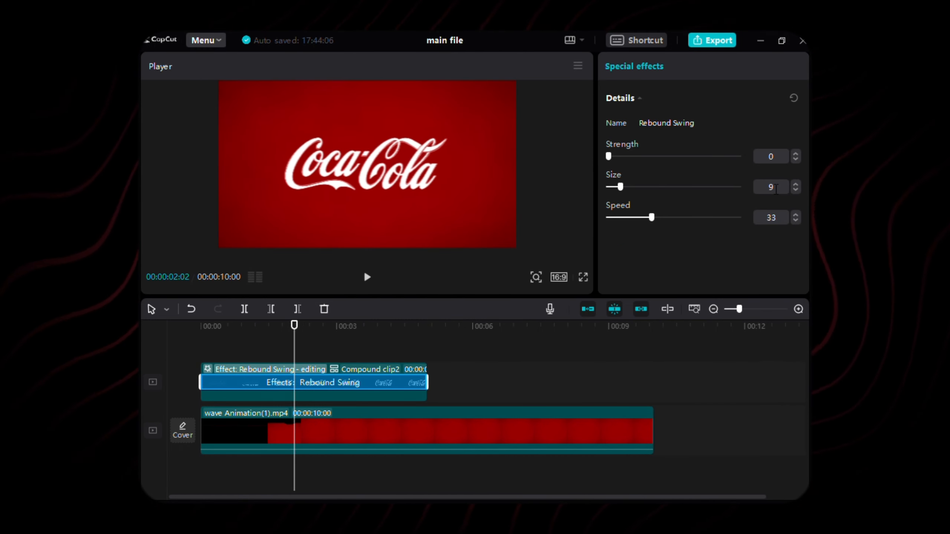
Apply a Horizontal mask to the compound clip at 00:00:02:06 and rotate the mask to 180°
click(374, 378)
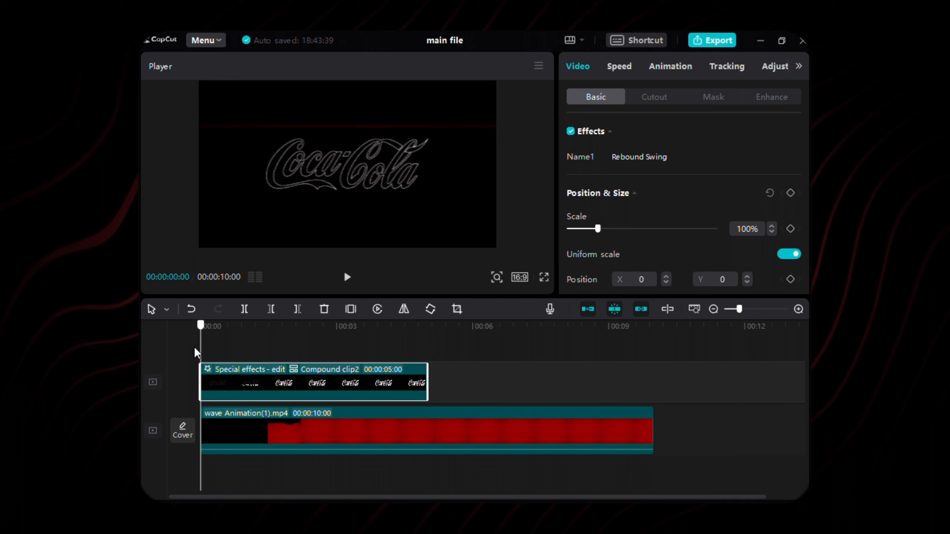
key(space)
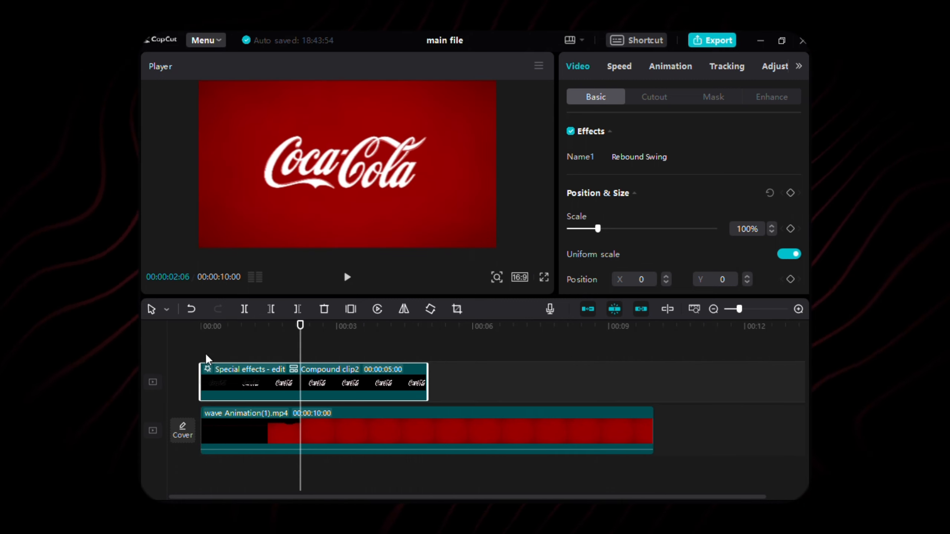
click(713, 97)
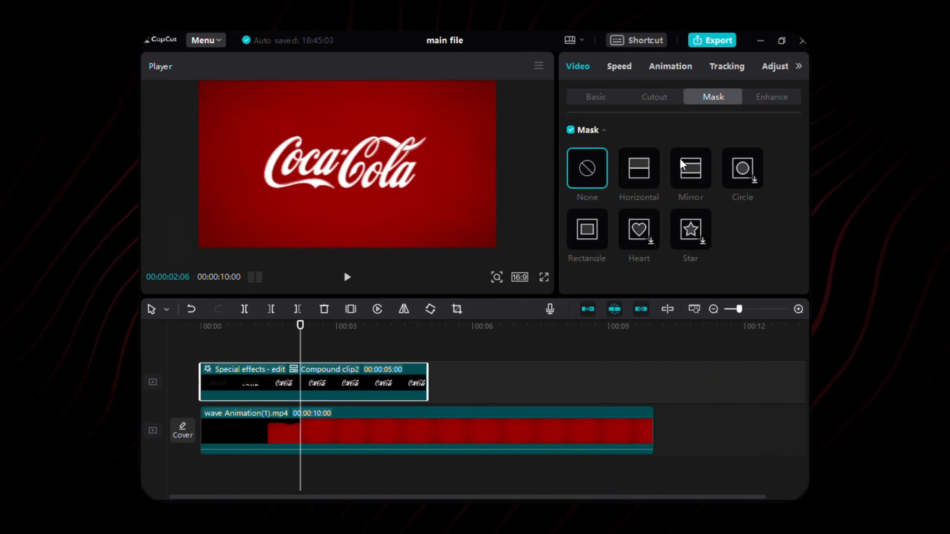
click(650, 168)
scroll(652, 256, down, 2)
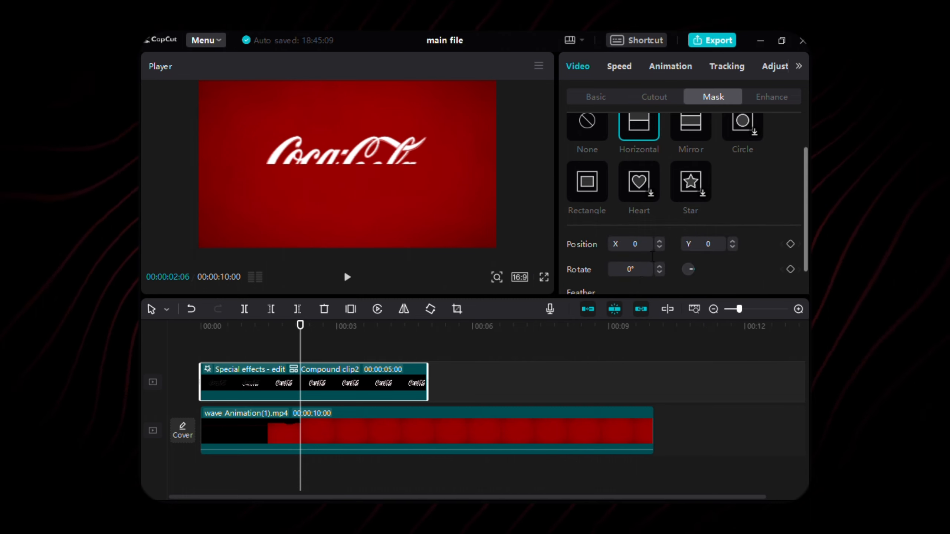
text(180)
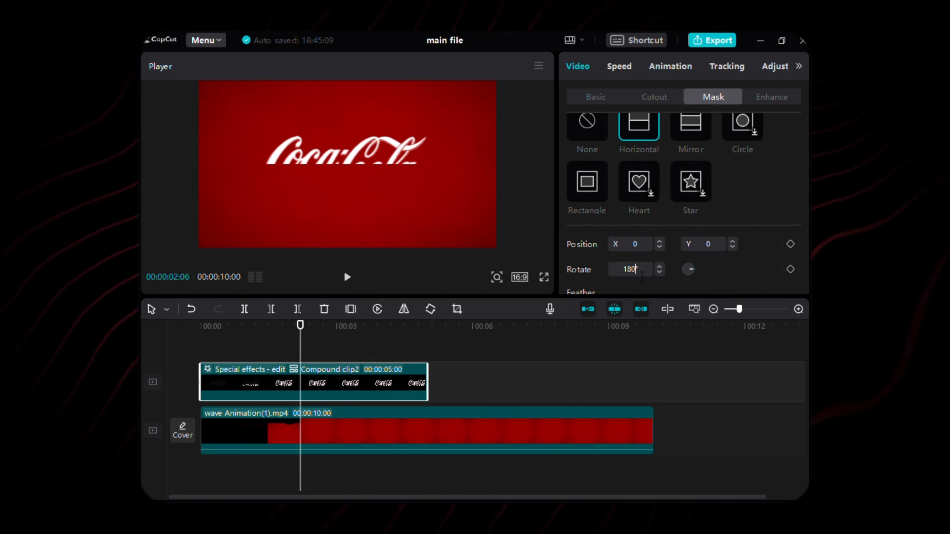
key(Return)
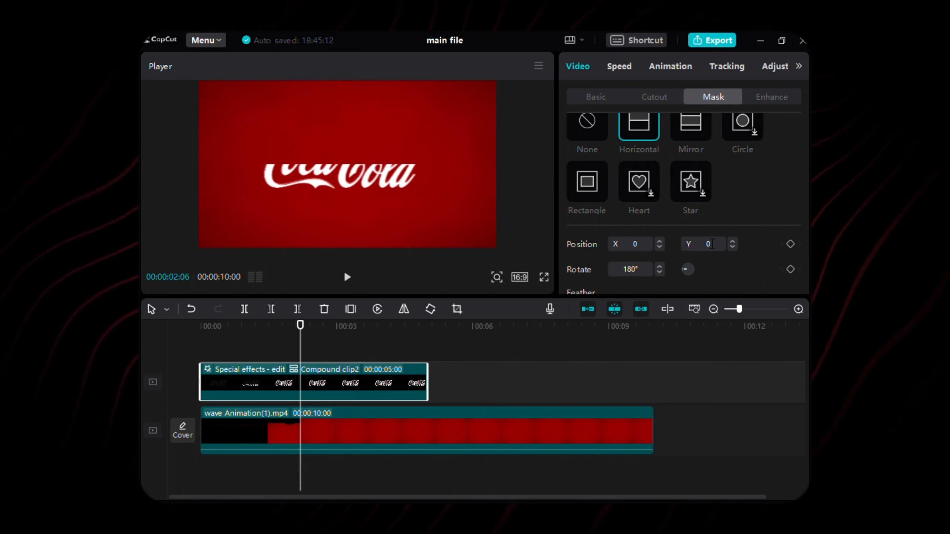
Set the compound clip's mask Y position to 201 and keyframe it at 00:00:02:06
click(711, 244)
text(201)
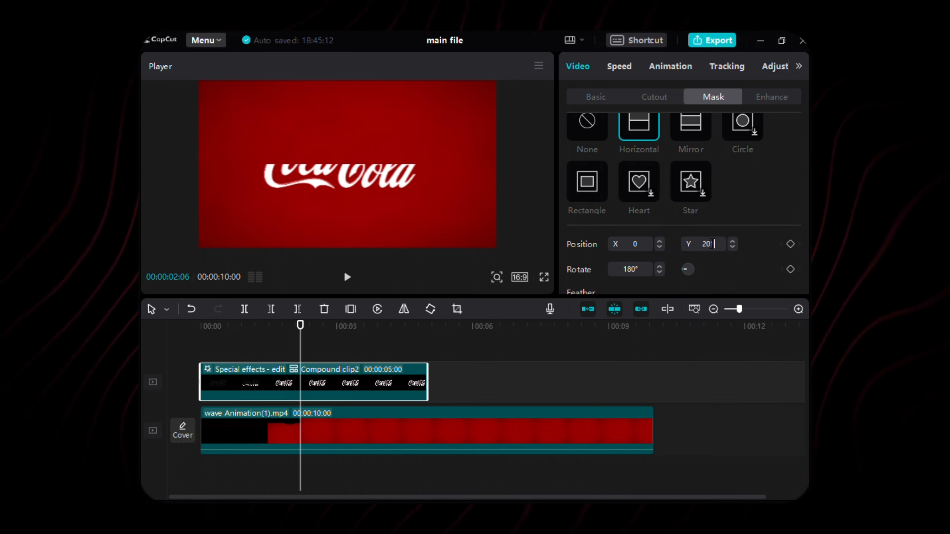
click(790, 244)
Add a mask position keyframe to the compound clip at 00:00:02:11 and enter a negative Y position
key(Right)
key(Right)
key(Right)
key(Right)
key(Right)
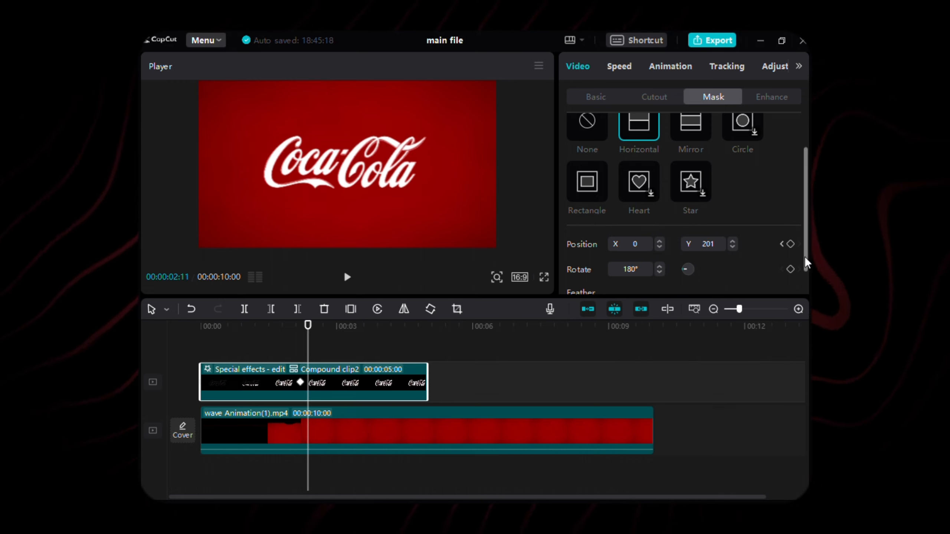
click(791, 243)
click(710, 244)
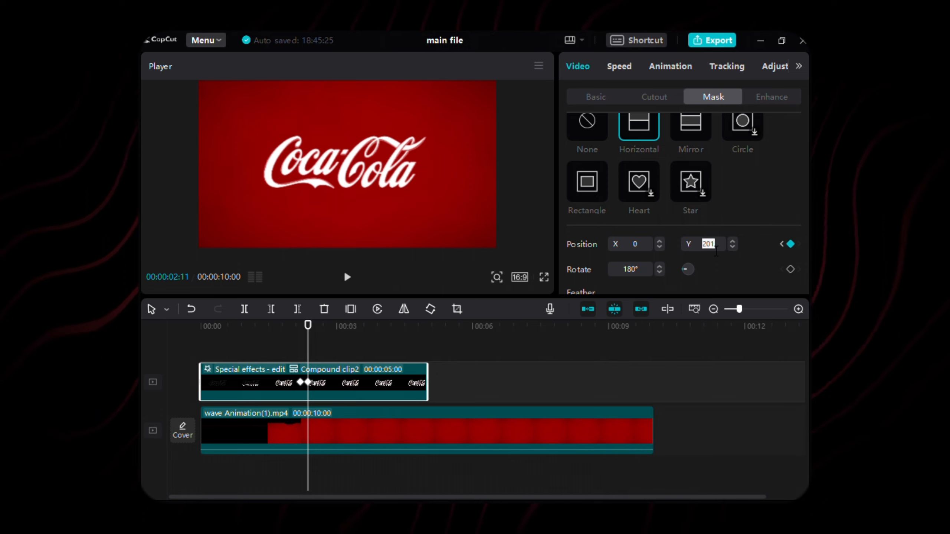
text(-2)
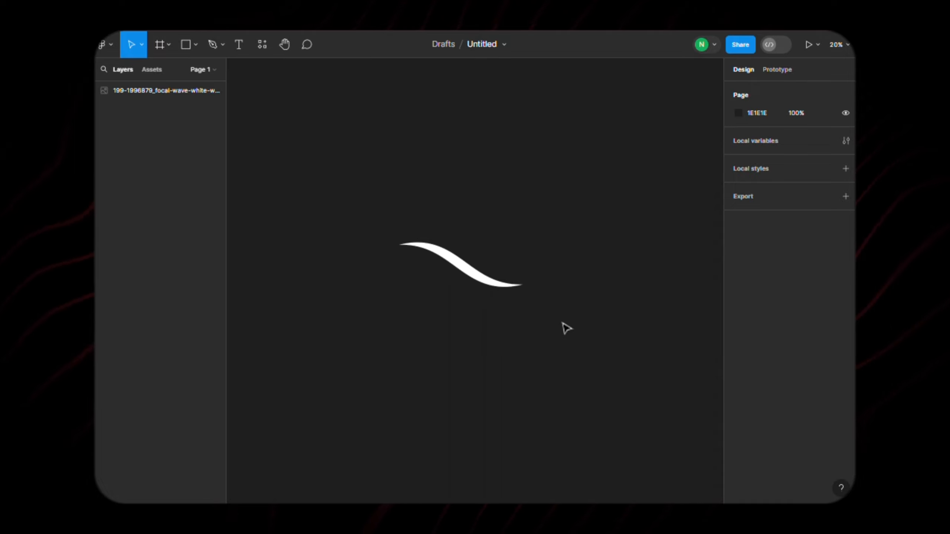
In Figma, rotate the white wave image to -165°
click(505, 287)
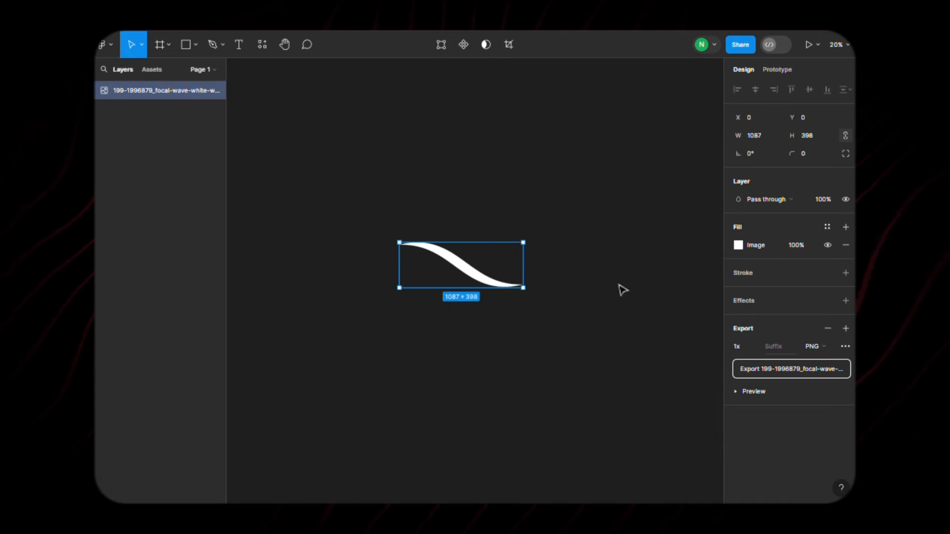
click(769, 152)
text(-165)
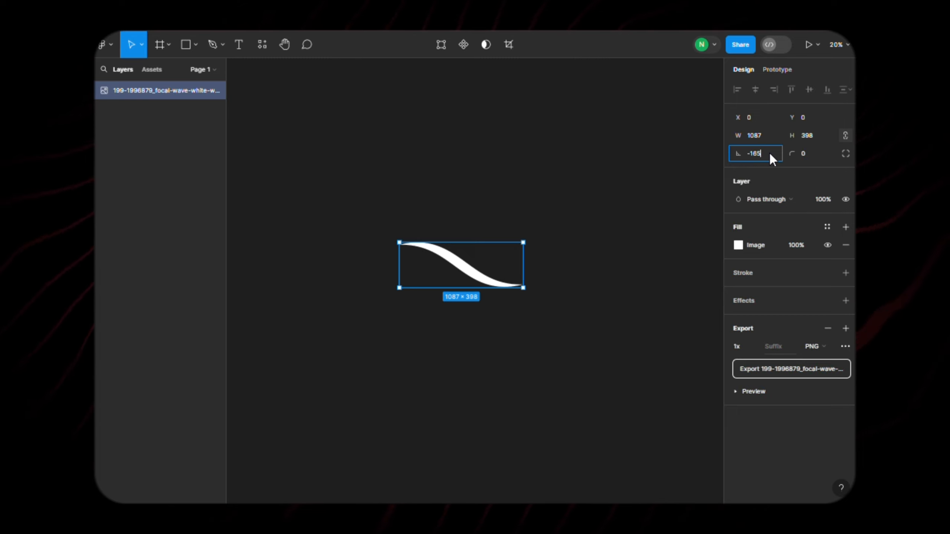
key(Return)
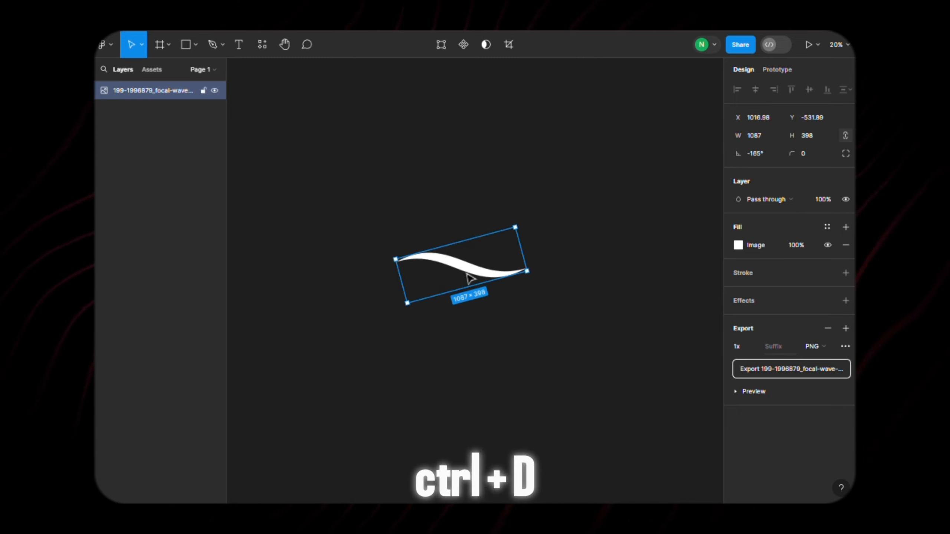
Duplicate the wave, move the copy about 662 px to the right and flip it horizontally to continue the curve
key(ctrl+d)
drag(463, 277, 535, 277)
right_click(533, 276)
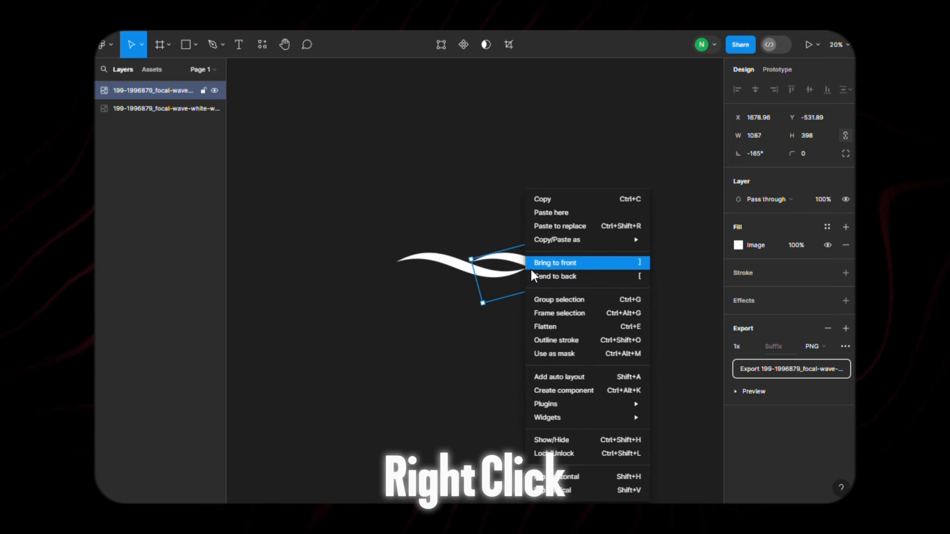
click(573, 477)
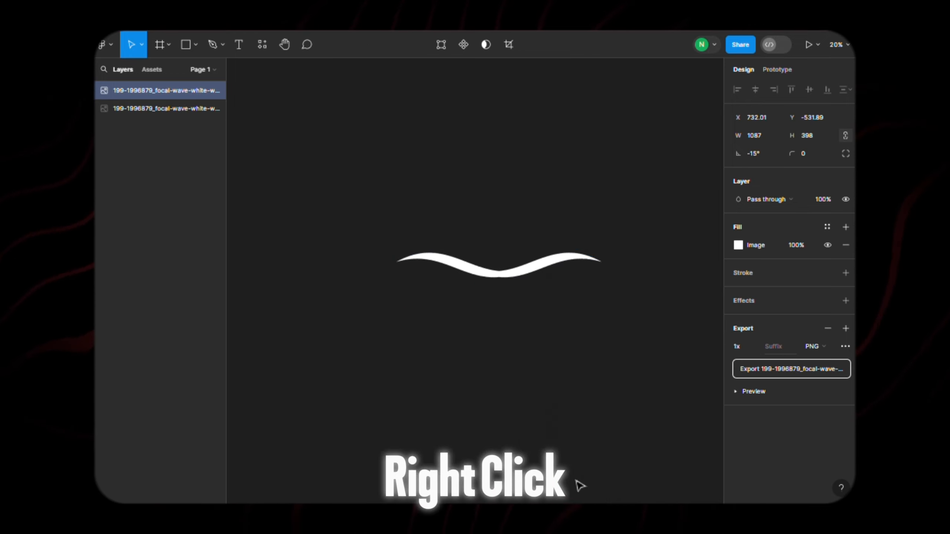
click(562, 324)
Duplicate the original wave, place the copy about 672 px to its left and flip it horizontally
click(453, 269)
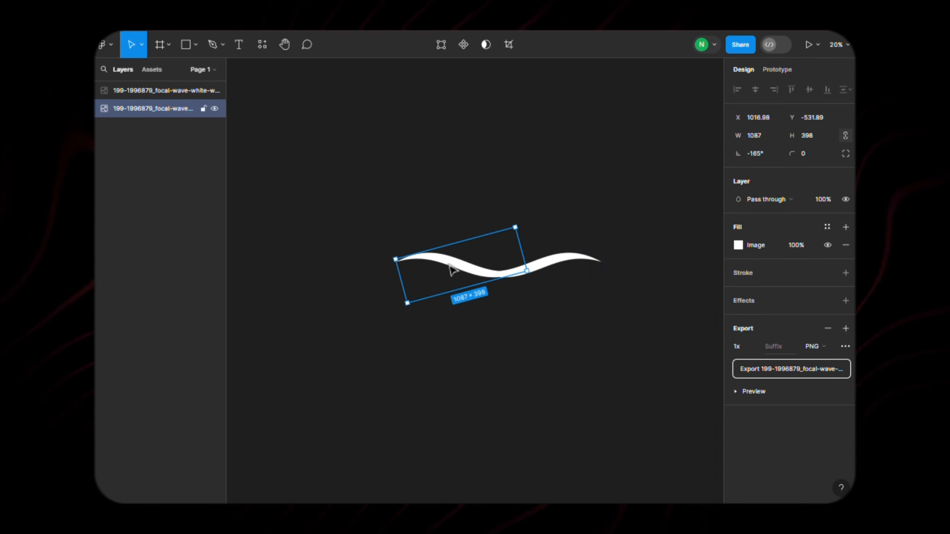
drag(453, 269, 389, 272)
right_click(380, 271)
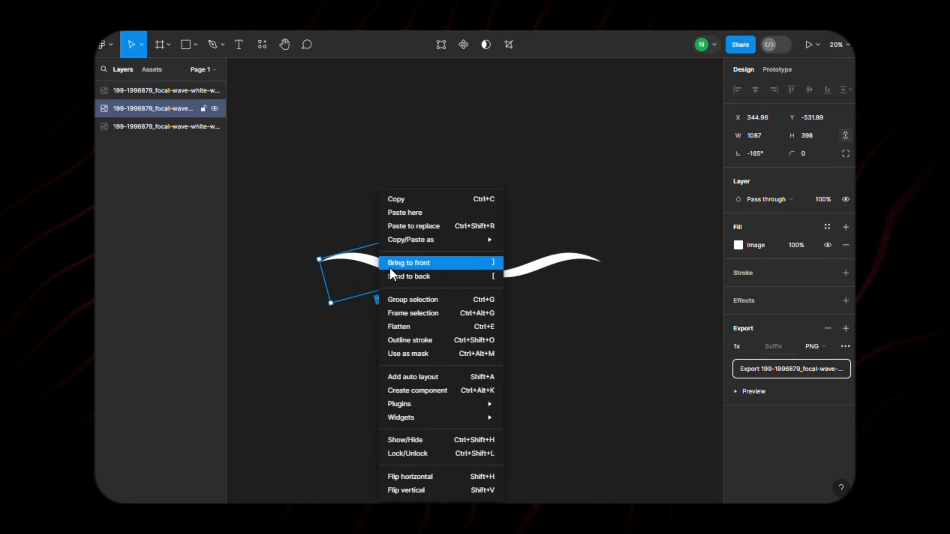
click(420, 477)
click(466, 373)
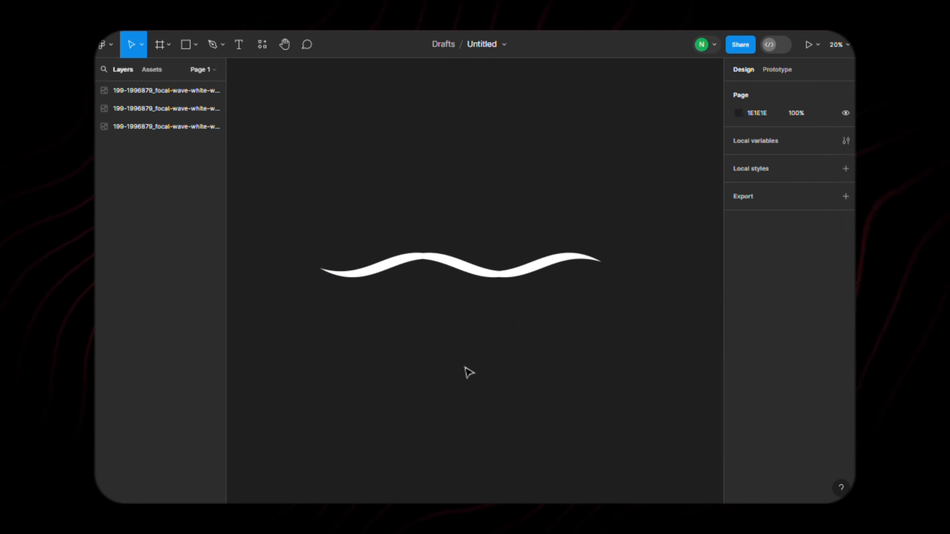
Nudge the leftmost wave piece 60 px to the right so it overlaps the middle piece
click(388, 275)
key(shift+Right)
key(shift+Right)
key(shift+Right)
key(shift+Right)
key(shift+Right)
key(shift+Right)
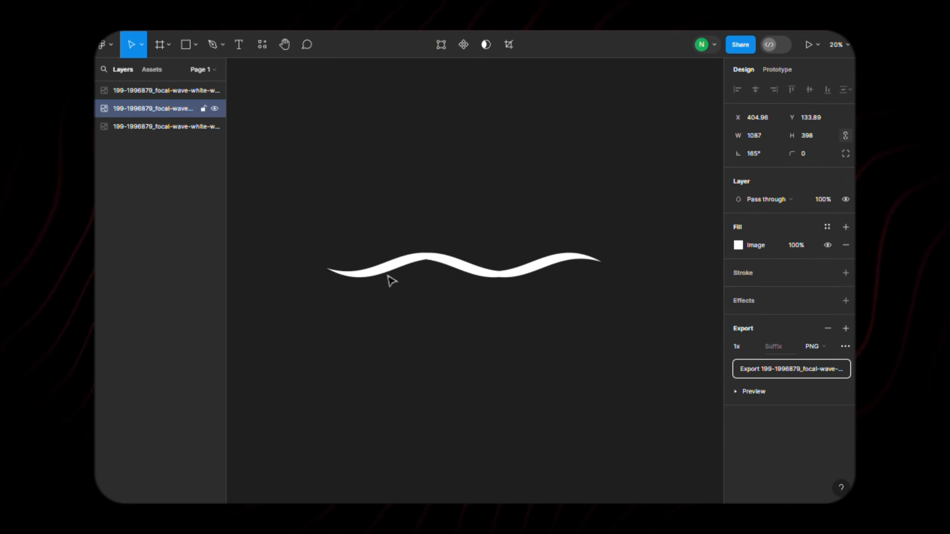
Group the three white wave pieces and export the group as a 1x PNG
click(509, 308)
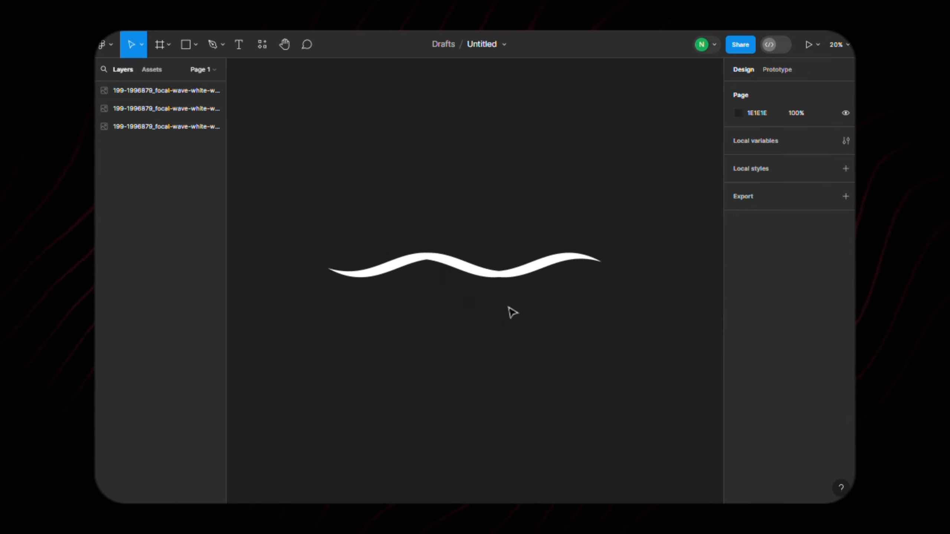
drag(318, 168, 623, 342)
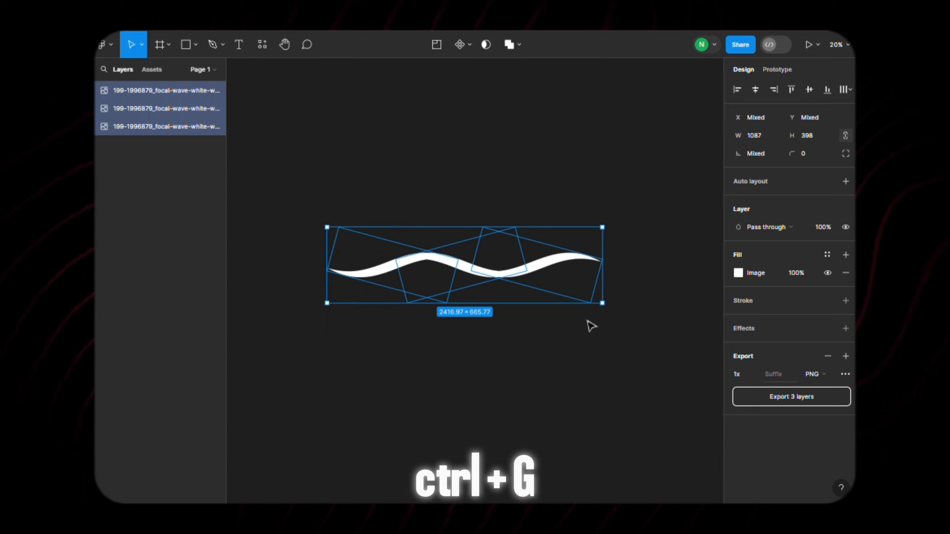
key(ctrl+g)
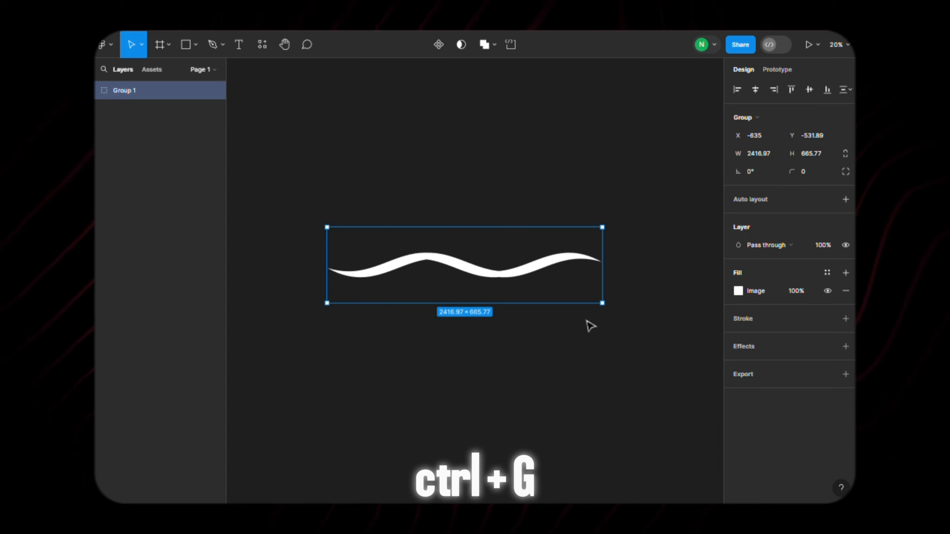
click(763, 370)
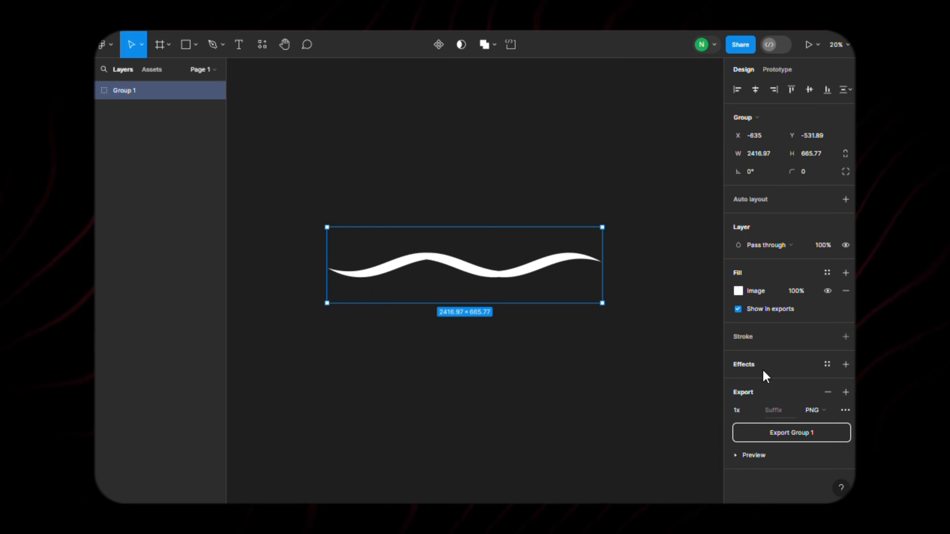
click(779, 434)
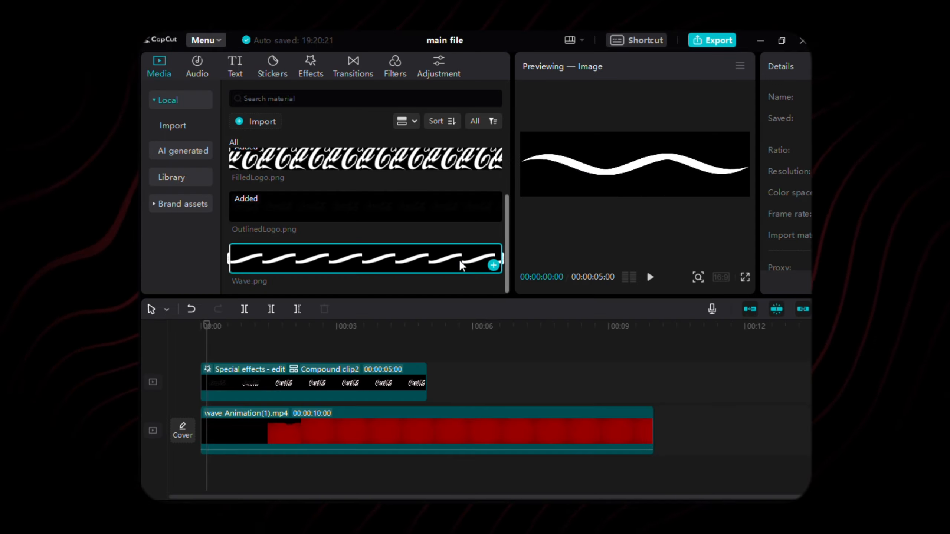
In CapCut, place Wave.png on a new track above the logo clip at 00:00:00:04 and set its Y position to 693
drag(449, 262, 345, 375)
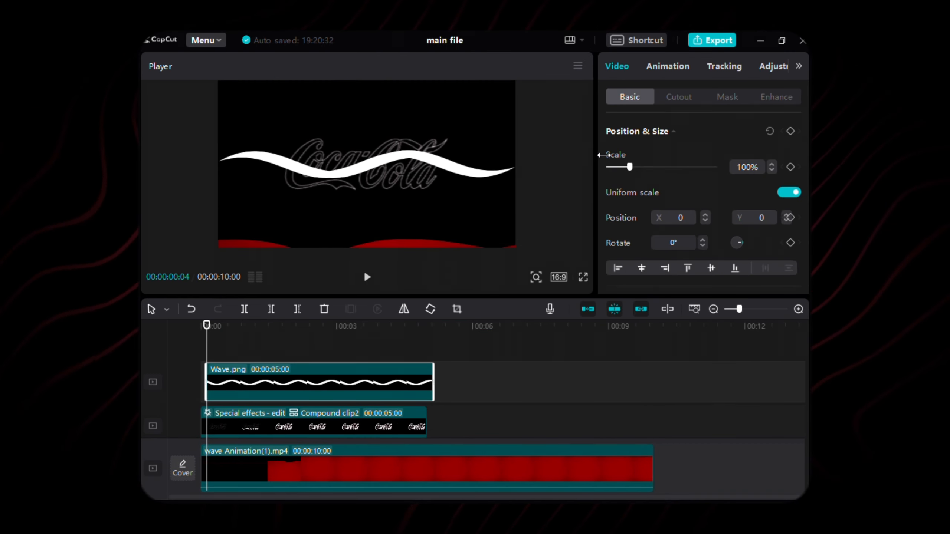
drag(598, 155, 455, 174)
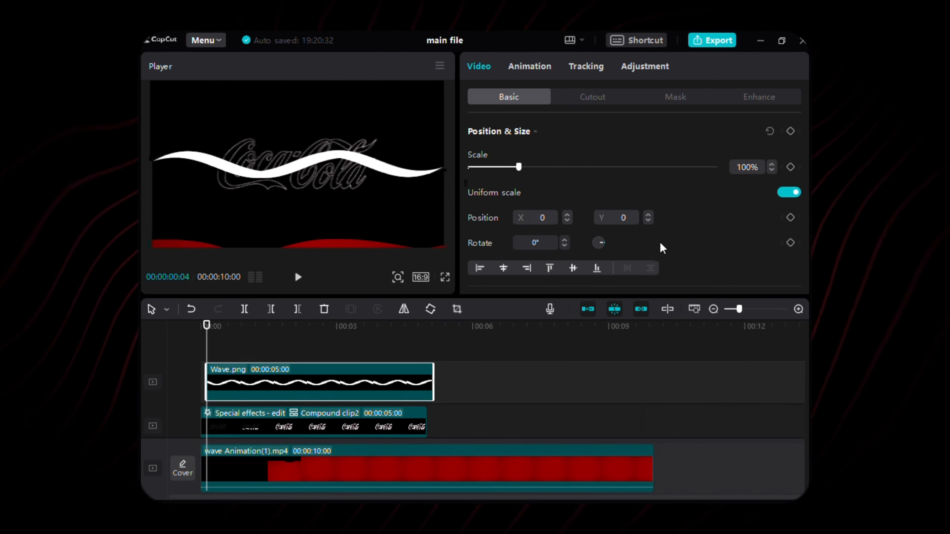
text(693)
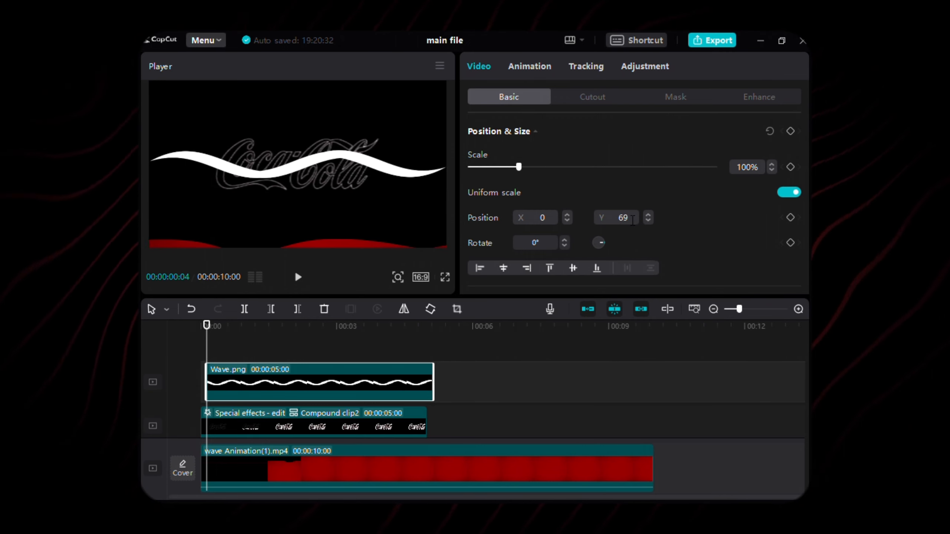
key(Return)
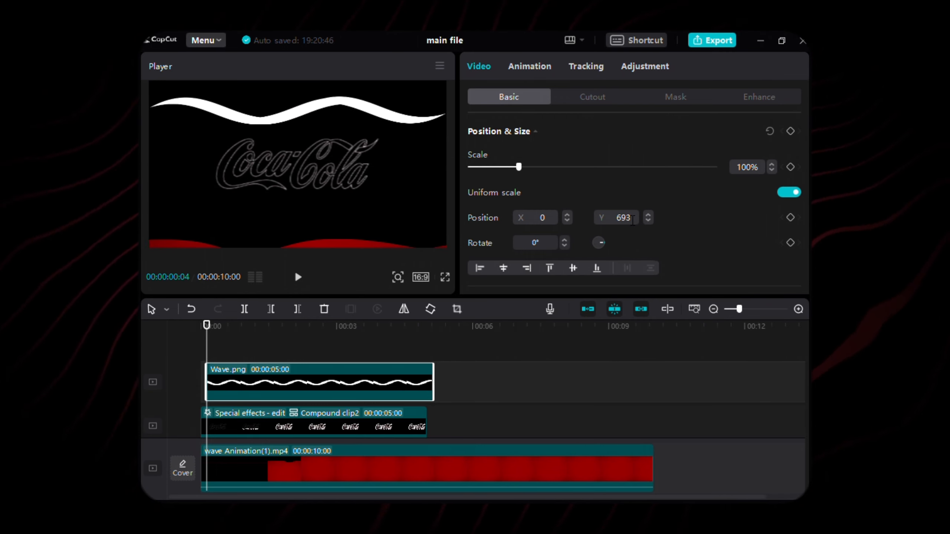
Apply a Mirror mask to the wave clip, rotated 90° with a size of 1737
click(644, 101)
click(599, 168)
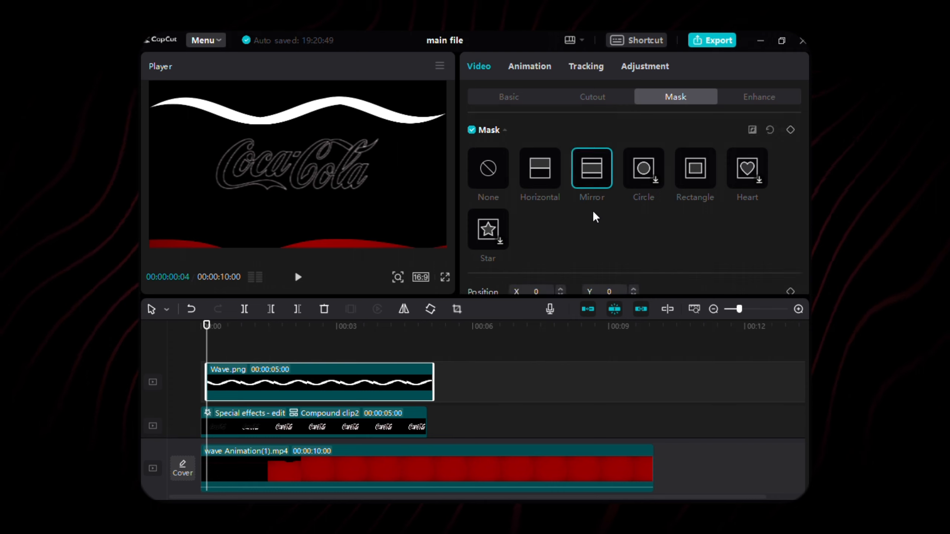
scroll(593, 212, down, 3)
text(90)
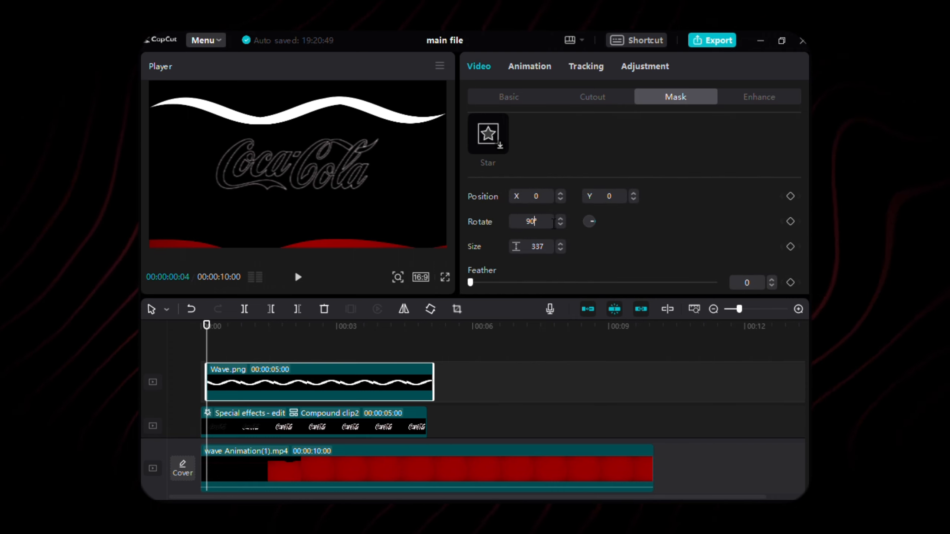
key(Return)
double_click(538, 248)
text(1)
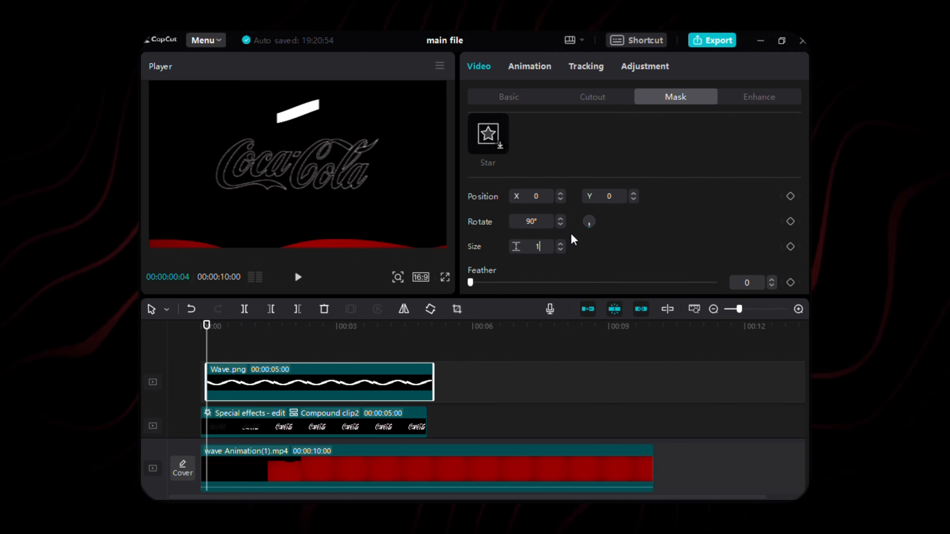
text(737)
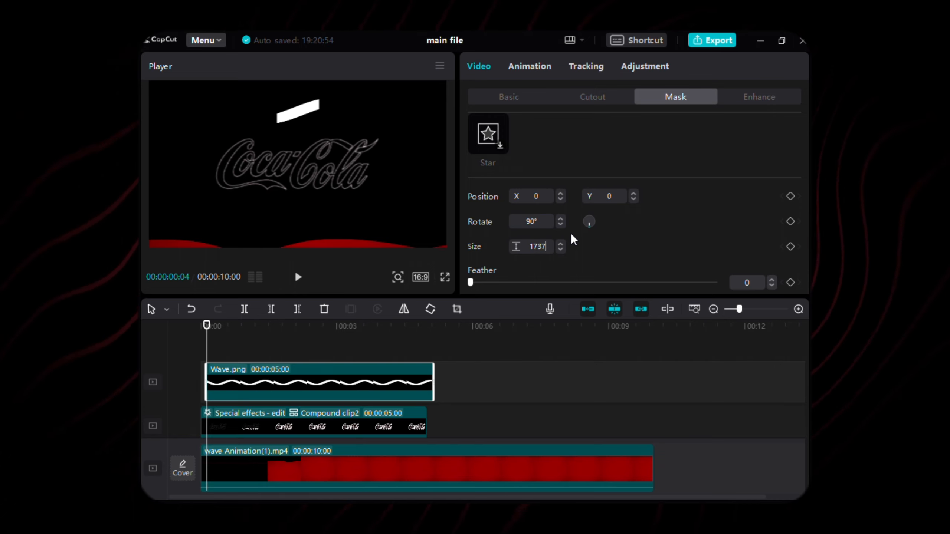
key(Return)
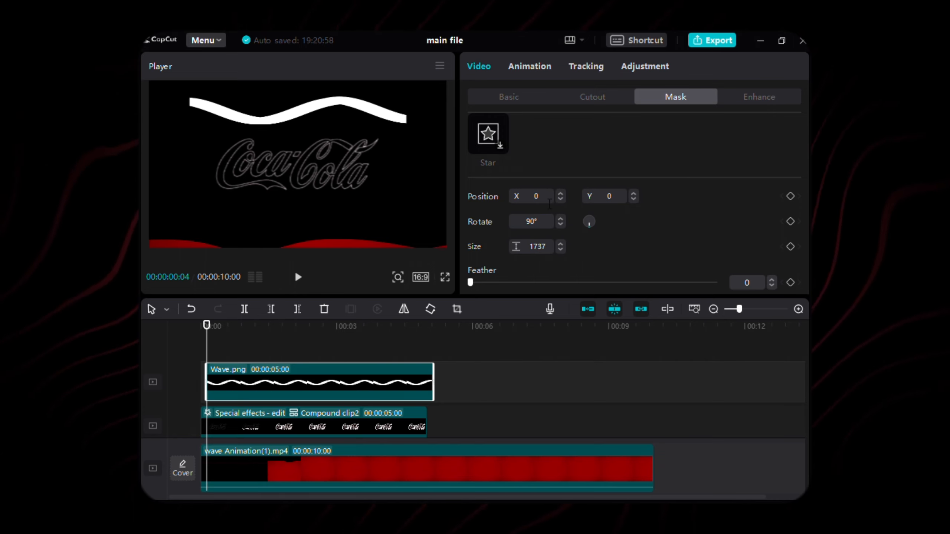
Keyframe the wave's mask position at 00:00:00:07 with X -2112 and Y -76
key(Right)
key(Right)
key(Right)
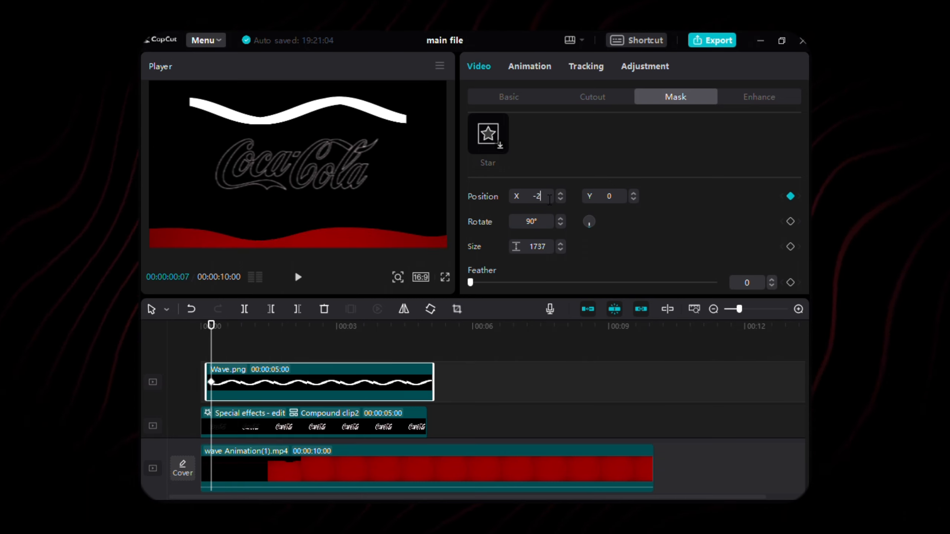
click(624, 200)
text(-76)
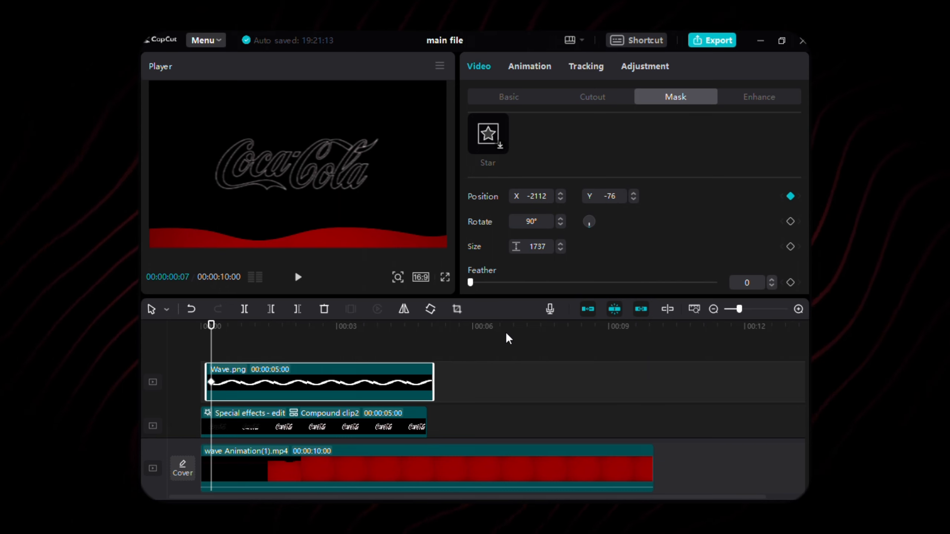
Keyframe the wave's mask position at 00:00:01:24 with X 2112 and Y 76, and set the mask feather to 100
key(space)
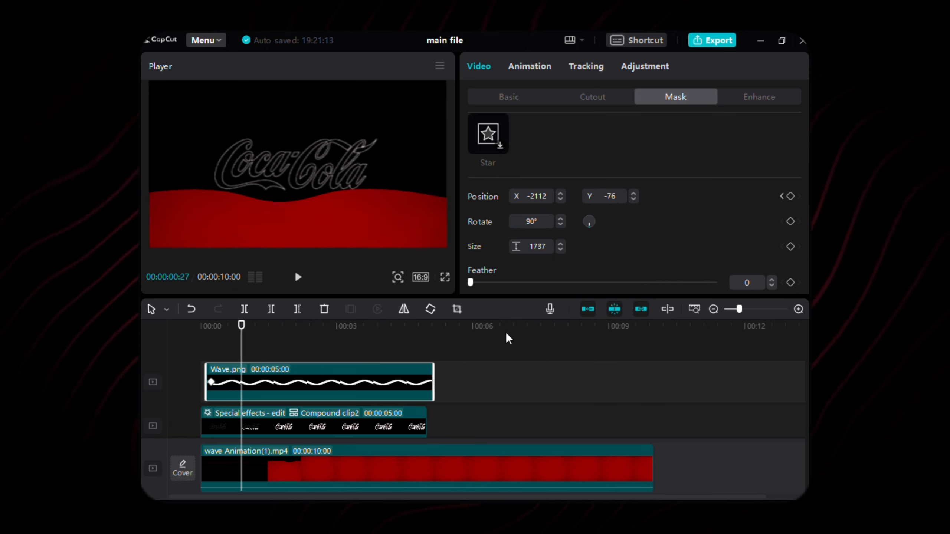
key(Left)
key(Left)
key(Left)
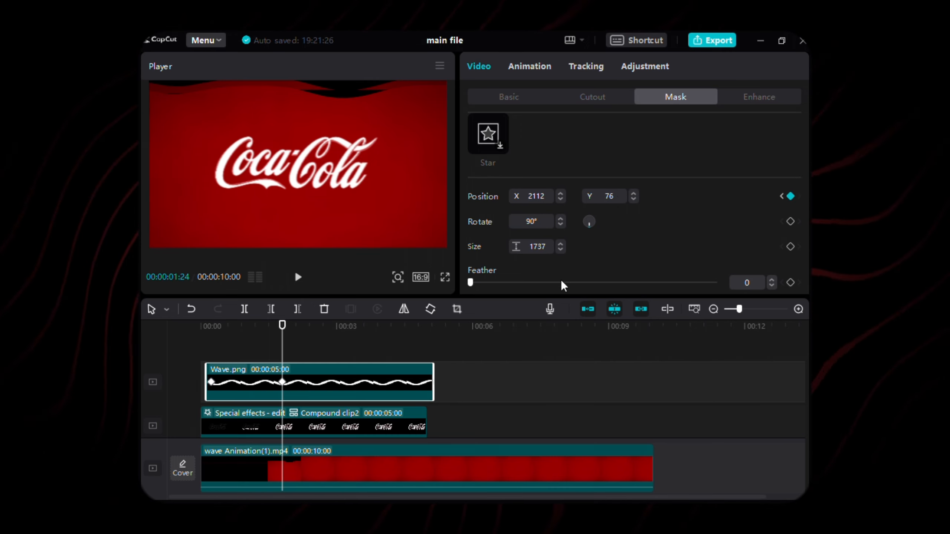
drag(562, 282, 807, 288)
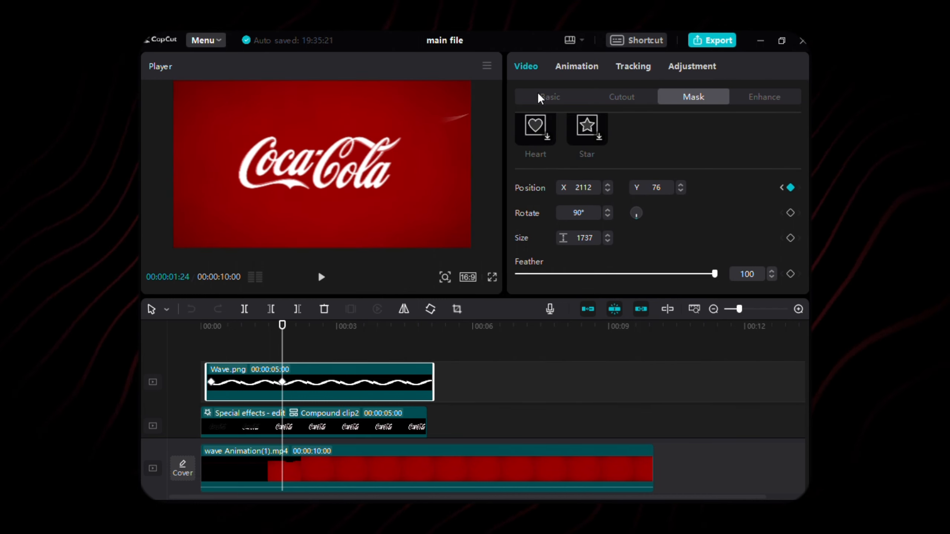
Add an opacity keyframe of 0% to the wave clip at 00:00:00:04
click(539, 98)
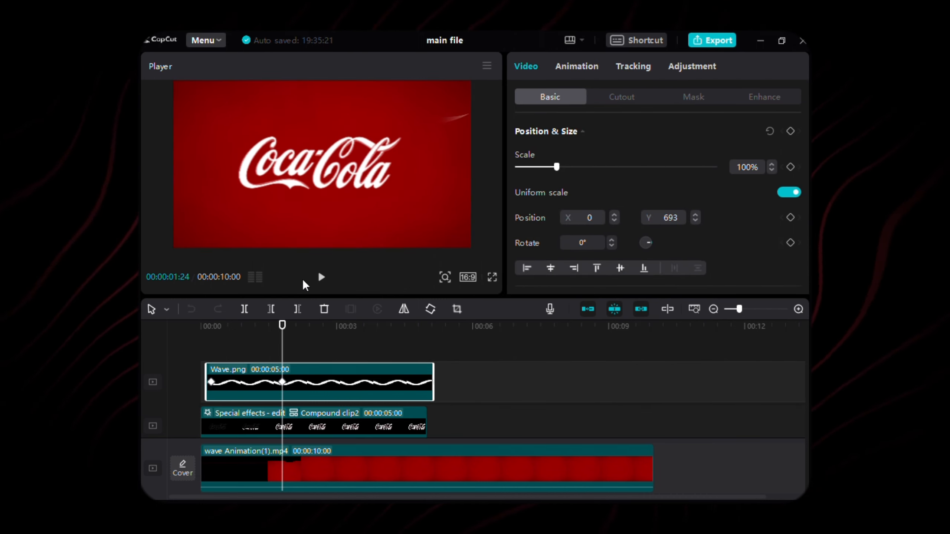
drag(283, 325, 207, 324)
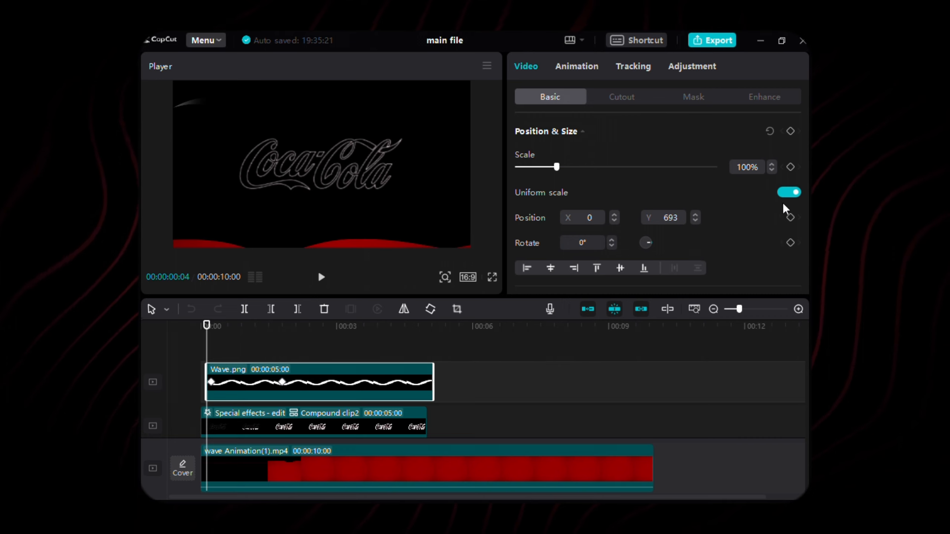
scroll(785, 210, down, 4)
click(791, 222)
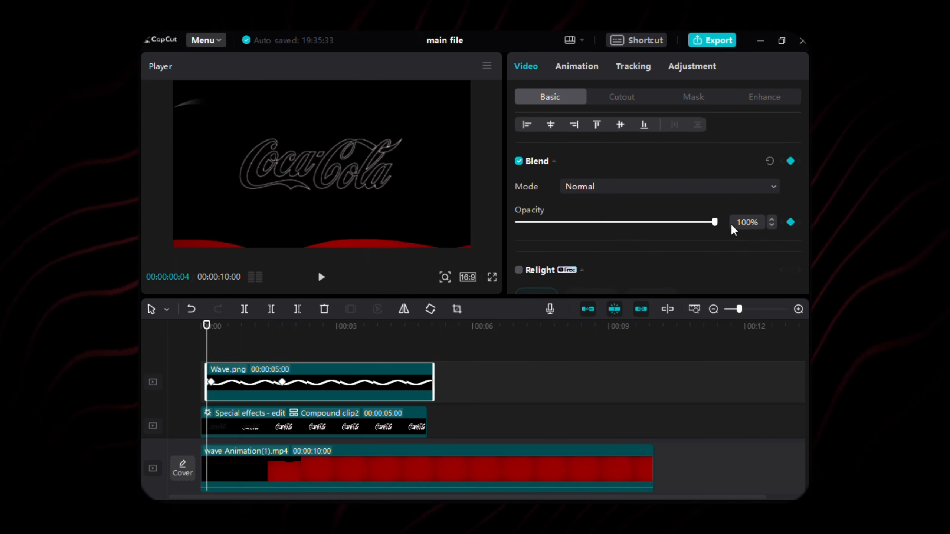
drag(715, 222, 517, 224)
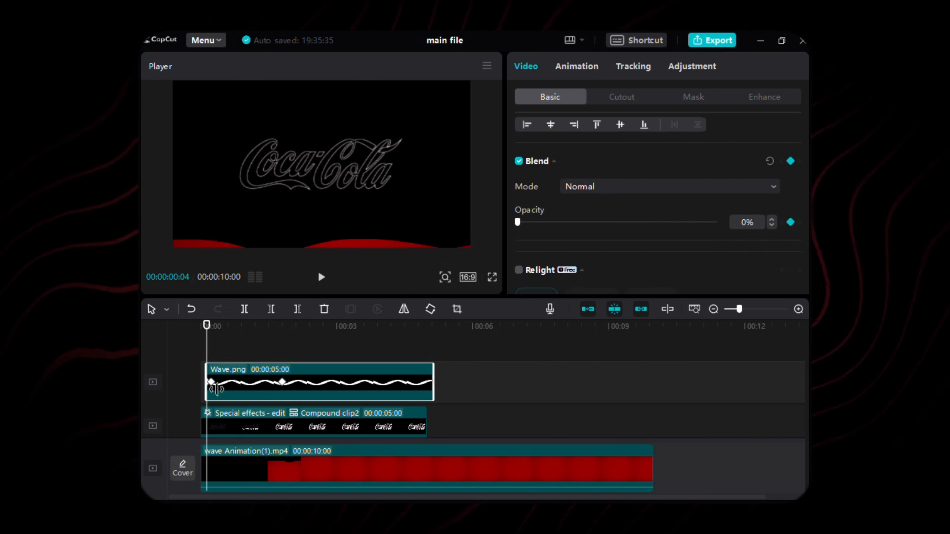
Keyframe the wave's opacity at 100% on both mask keyframes, 00:00:00:07 and 00:00:01:24
click(211, 383)
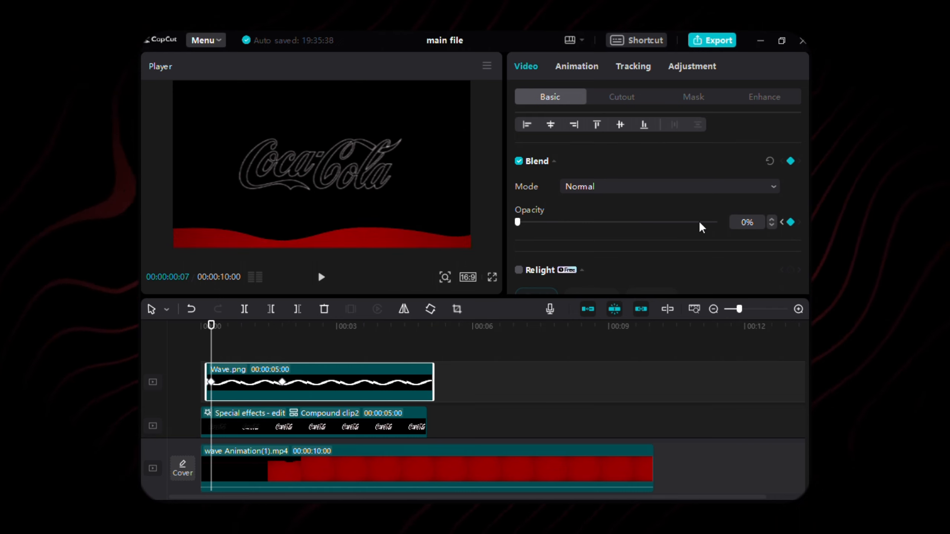
drag(659, 224, 757, 232)
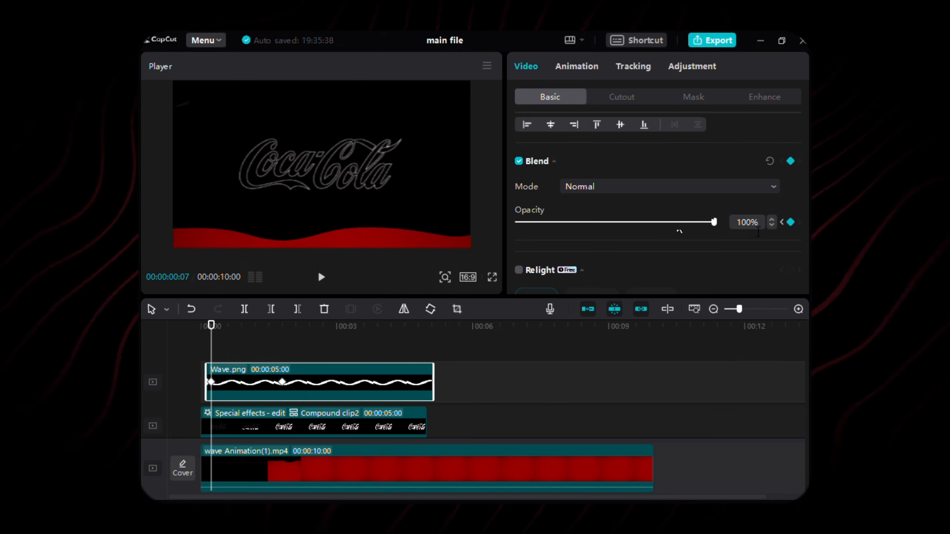
click(283, 382)
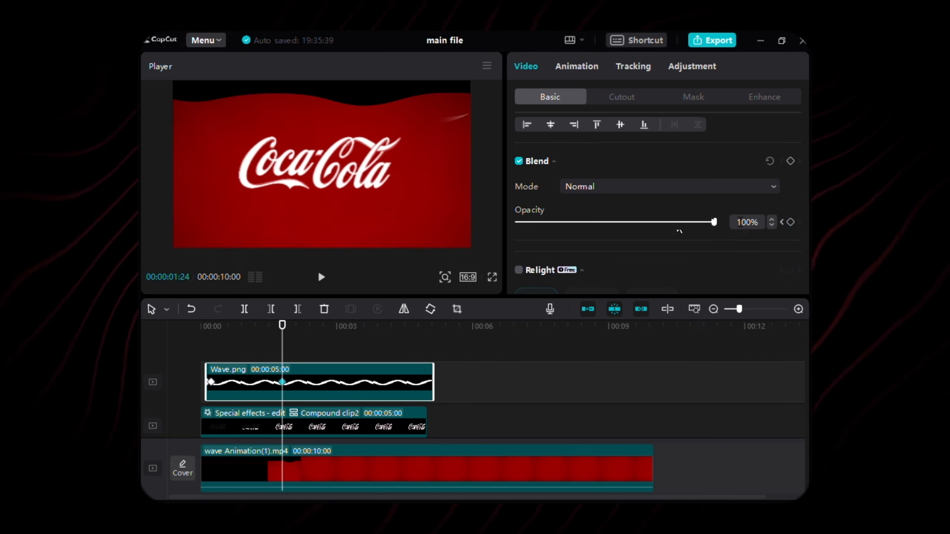
click(791, 222)
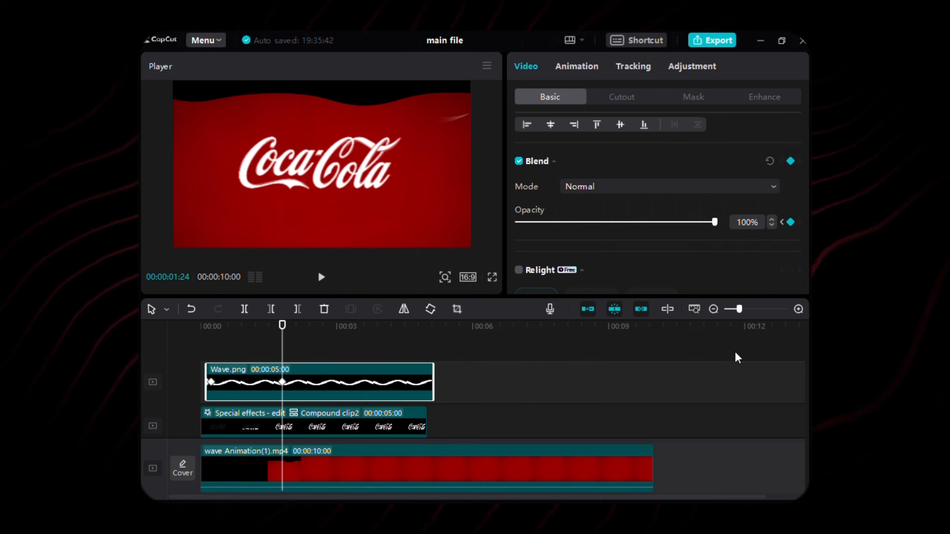
Keyframe the wave's opacity to 0% at 00:00:01:27 and trim the end of its clip at 00:00:03:00
key(Right)
key(Right)
key(Right)
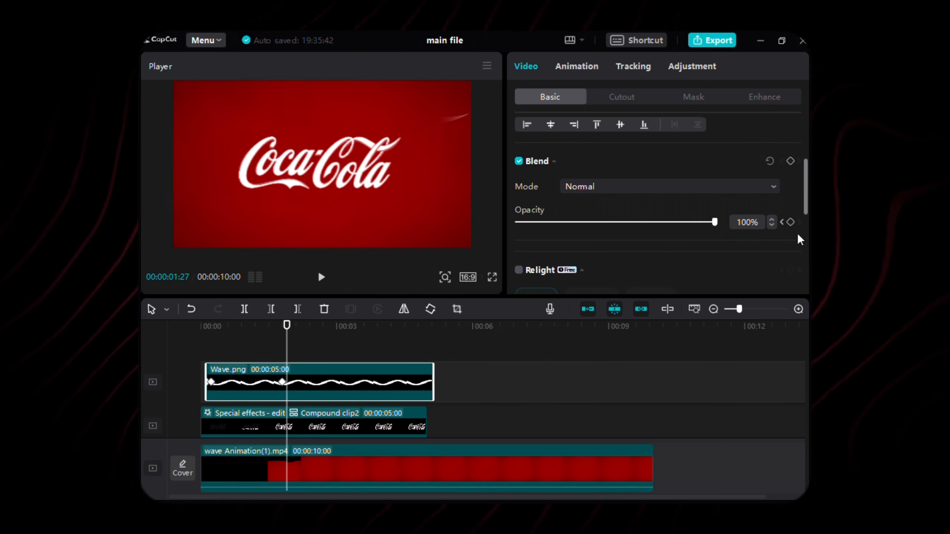
click(791, 223)
drag(714, 222, 503, 250)
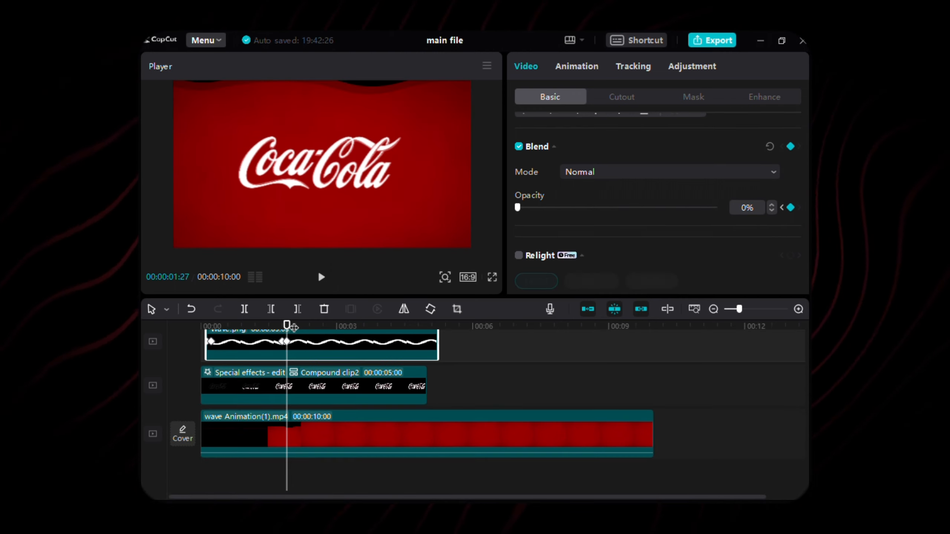
drag(287, 327, 336, 335)
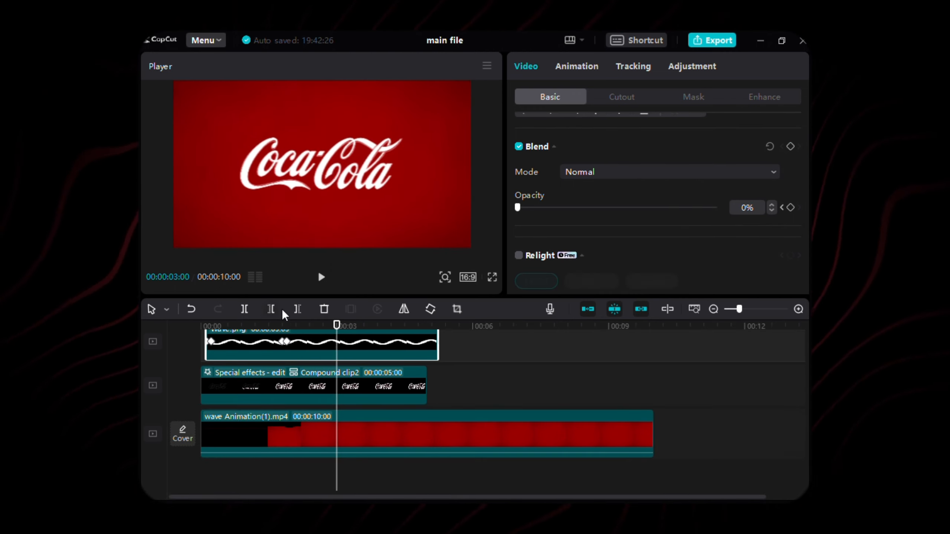
click(298, 309)
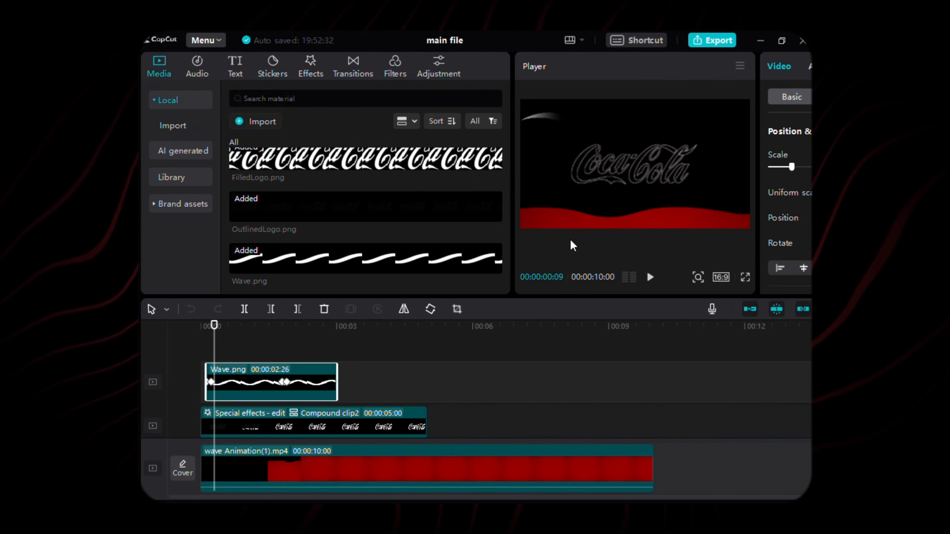
Add a second Wave.png on a track above the first at 00:00:00:09 and set its Y position to -774
drag(488, 263, 348, 414)
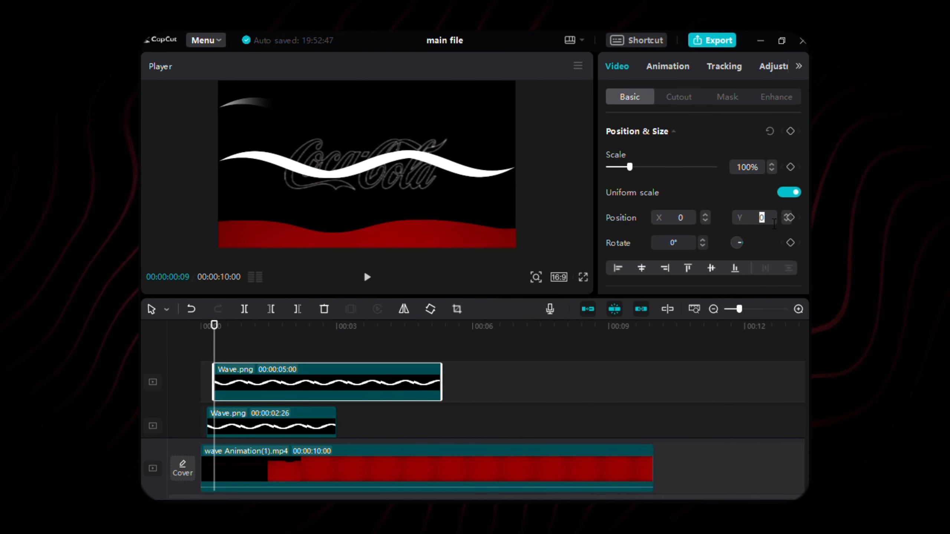
key(BackSpace)
text(-774)
key(Return)
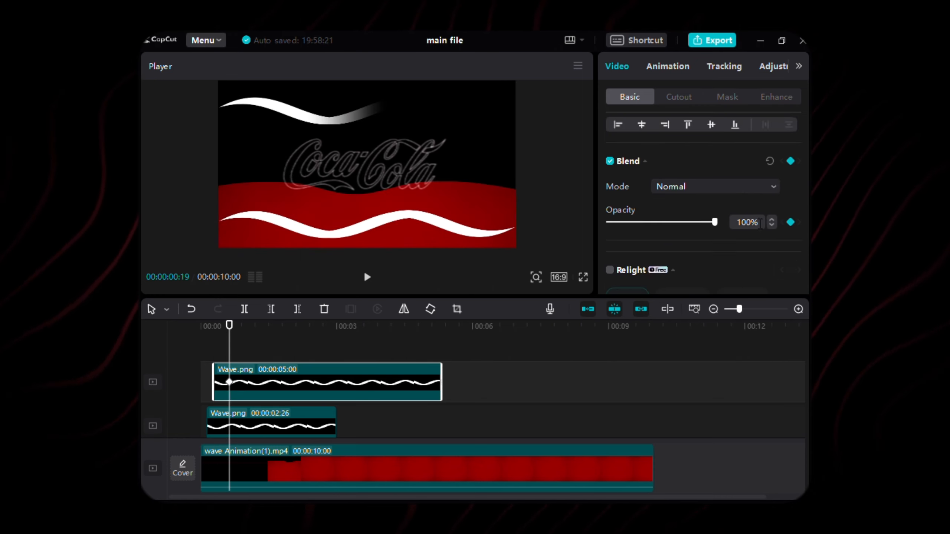
Keyframe the upper wave clip's opacity at 0% at 00:00:00:19 and 100% at 00:00:00:24
drag(715, 223, 575, 238)
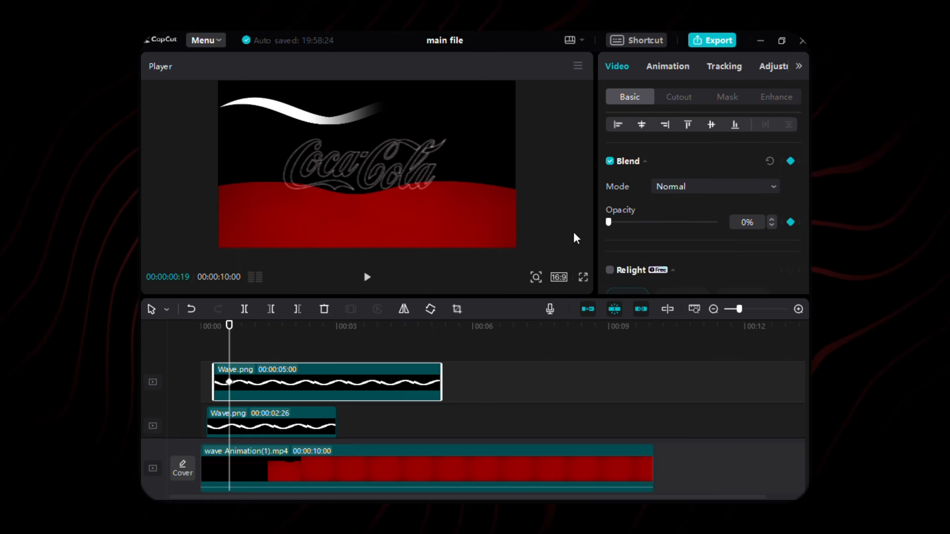
key(Right)
key(Right)
key(Right)
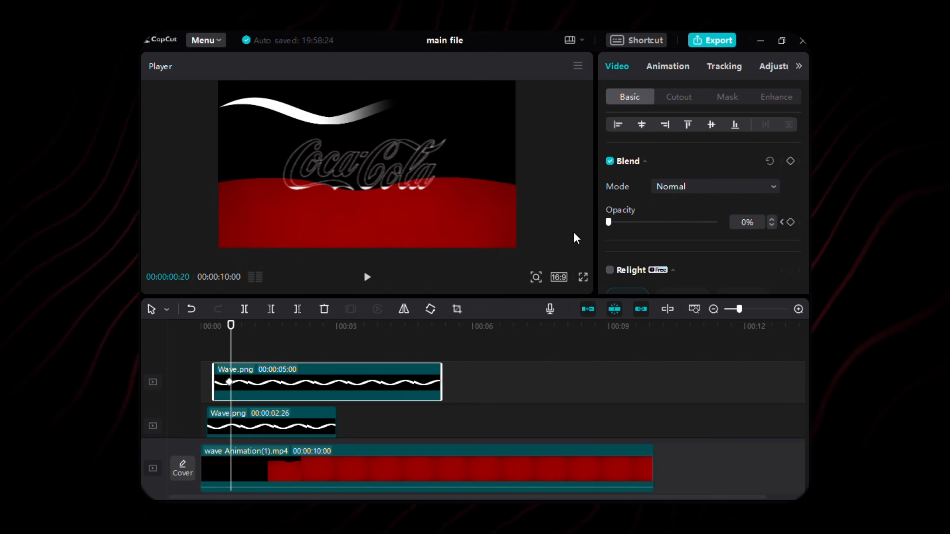
key(Right)
key(Right)
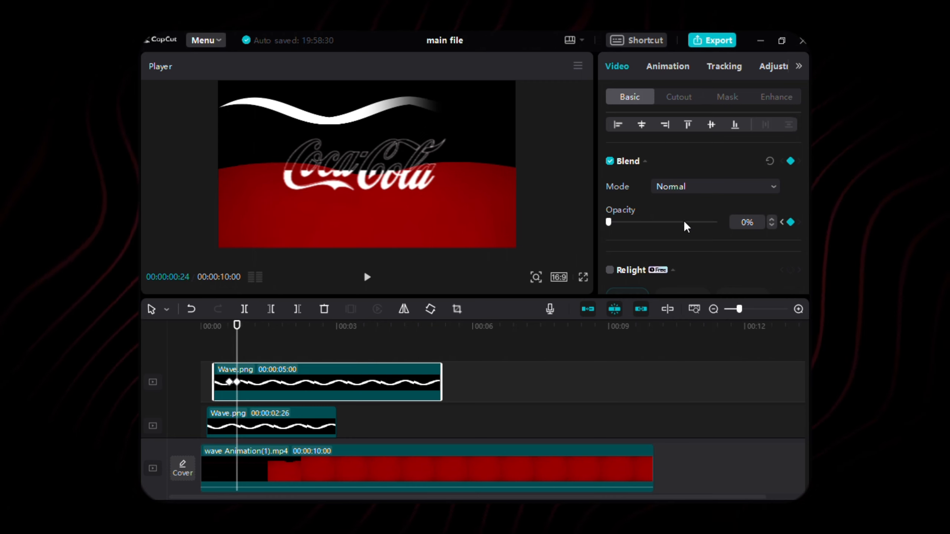
drag(684, 222, 766, 225)
Add an opacity keyframe of 100% to the upper wave clip at 00:00:02:21
key(shift+Right)
key(shift+Right)
key(shift+Right)
key(shift+Right)
key(shift+Right)
key(shift+Right)
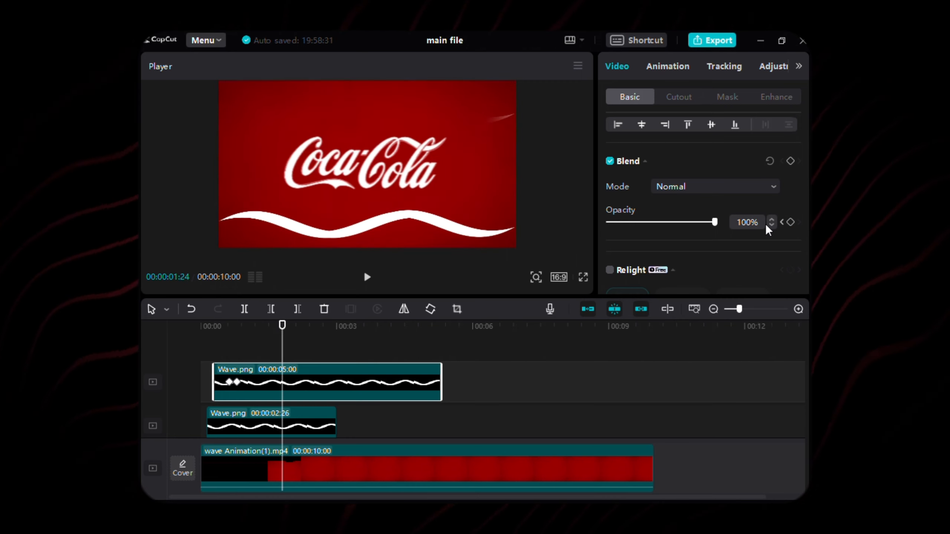
key(Left)
key(Left)
key(Left)
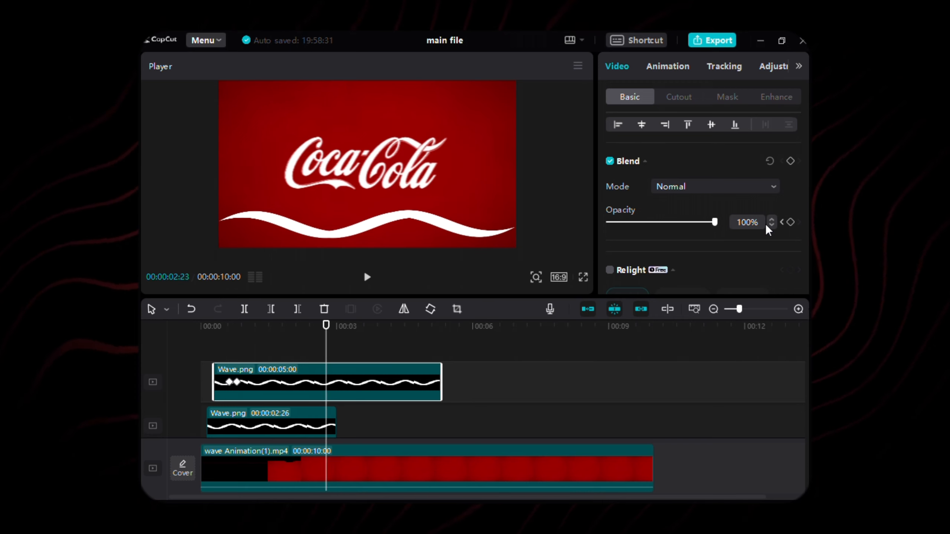
click(791, 223)
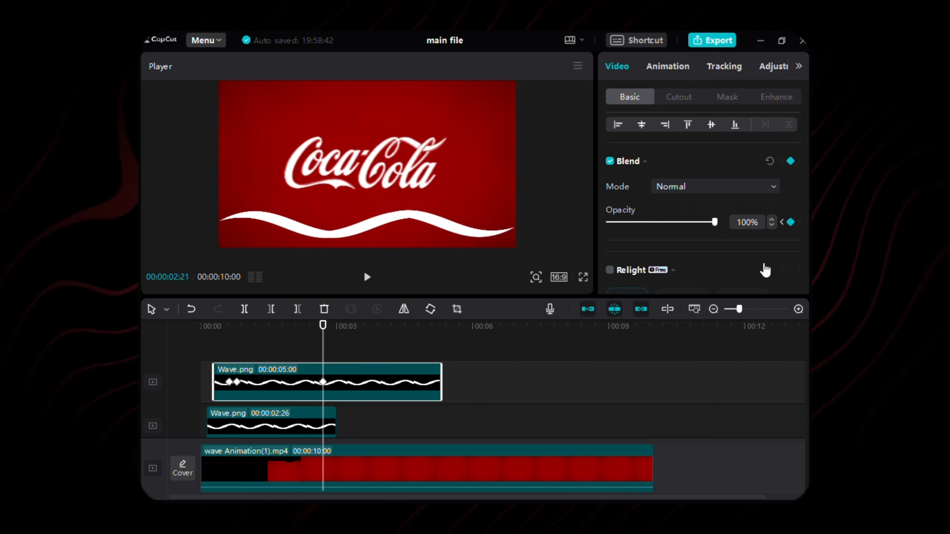
Keyframe the upper wave clip's opacity to 0% at 00:00:02:26 and widen the clip settings area
key(Right)
key(Right)
key(Right)
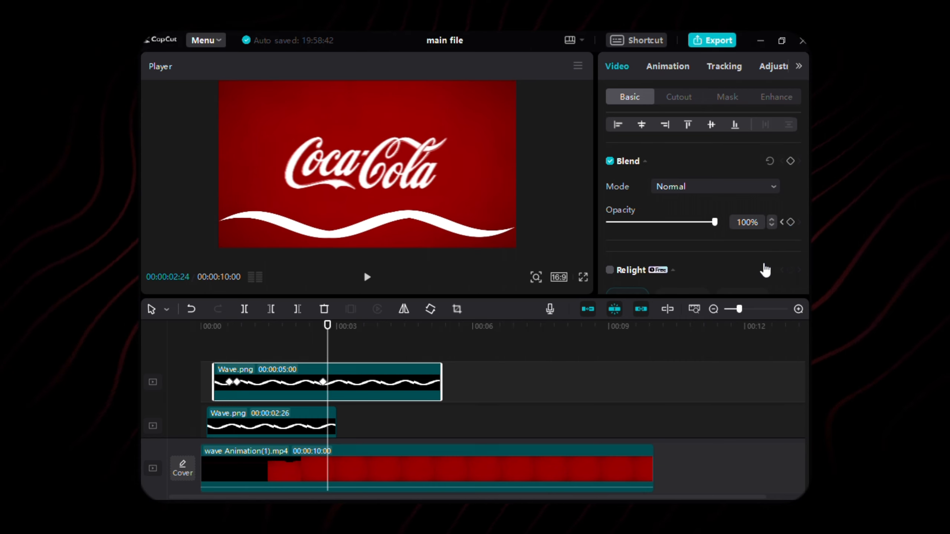
key(Right)
key(Right)
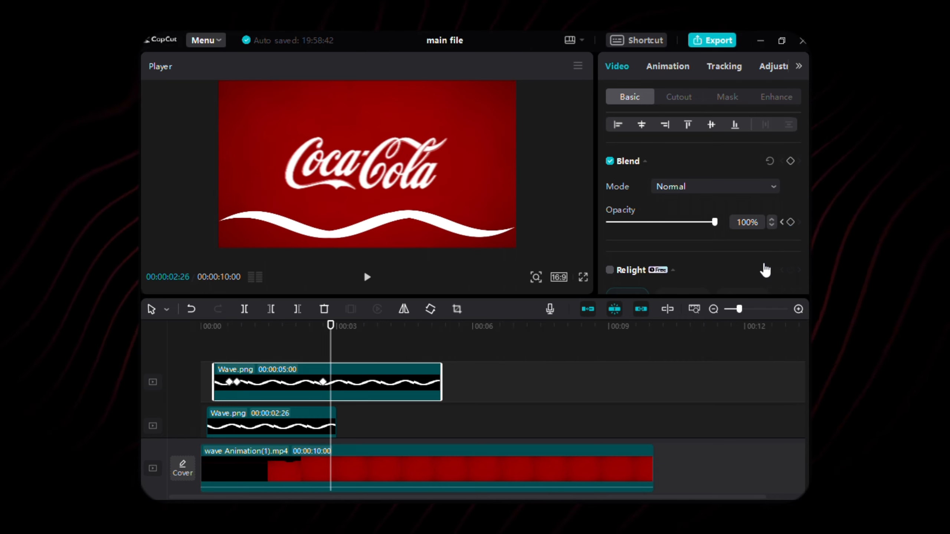
click(791, 222)
drag(714, 225, 605, 223)
drag(603, 282, 454, 282)
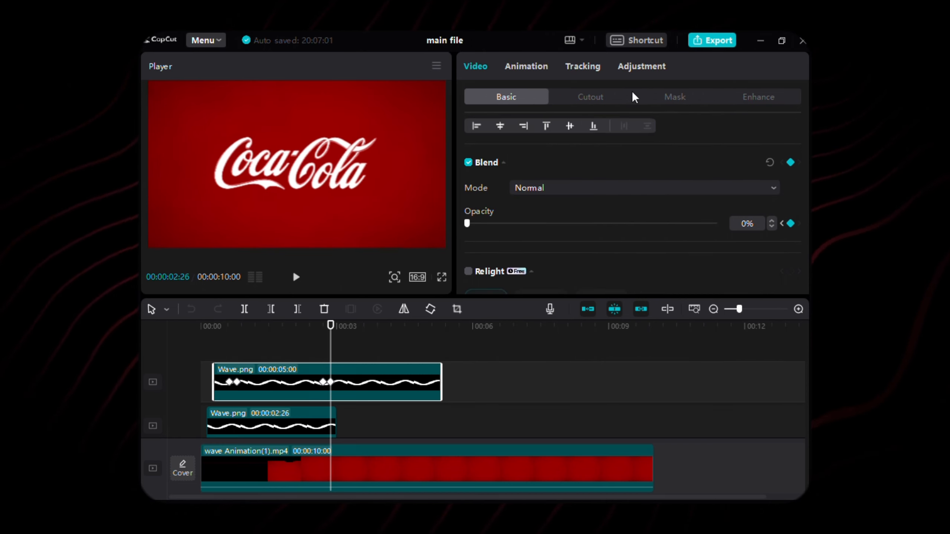
Apply a Mirror mask to the upper wave clip with rotation 90°, size 1737 and feather 100
click(636, 97)
click(597, 173)
scroll(583, 210, down, 3)
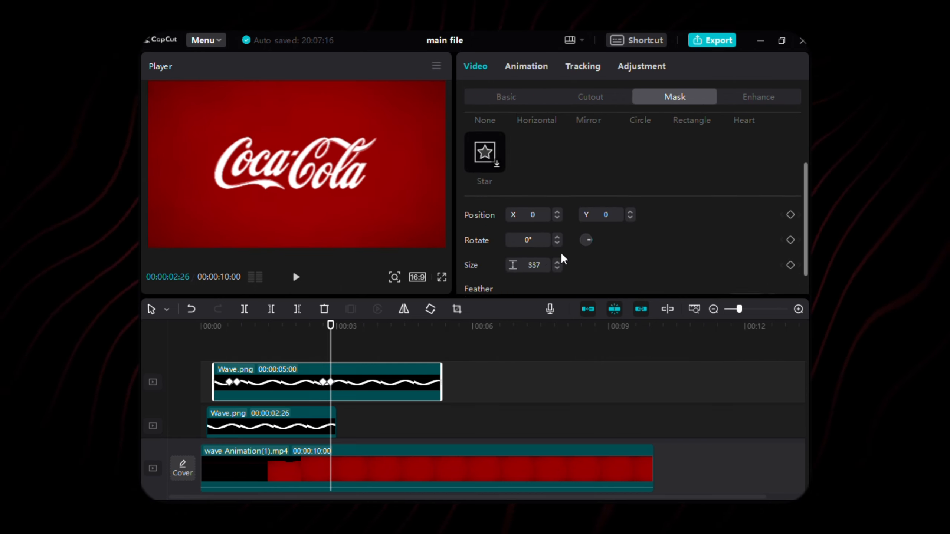
text(0)
double_click(534, 247)
text(17)
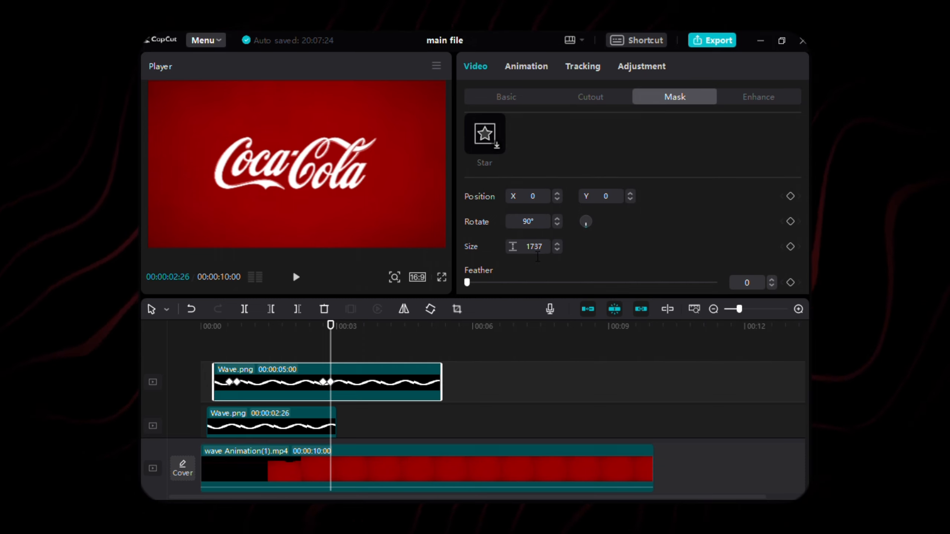
drag(495, 286, 757, 288)
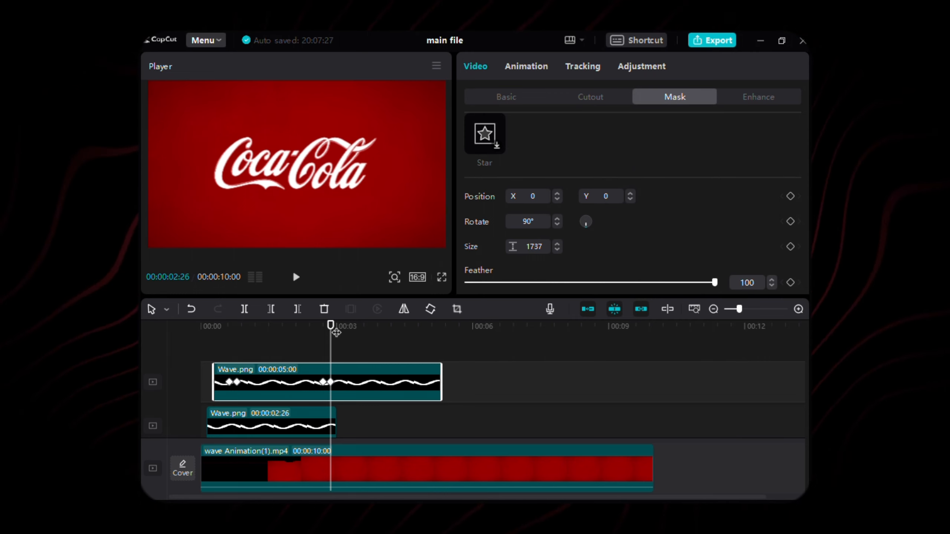
Keyframe the upper wave's mask position at X 2112, Y 76 at 00:00:00:24 and X -2112, Y -76 at 00:00:02:21
drag(331, 327, 240, 367)
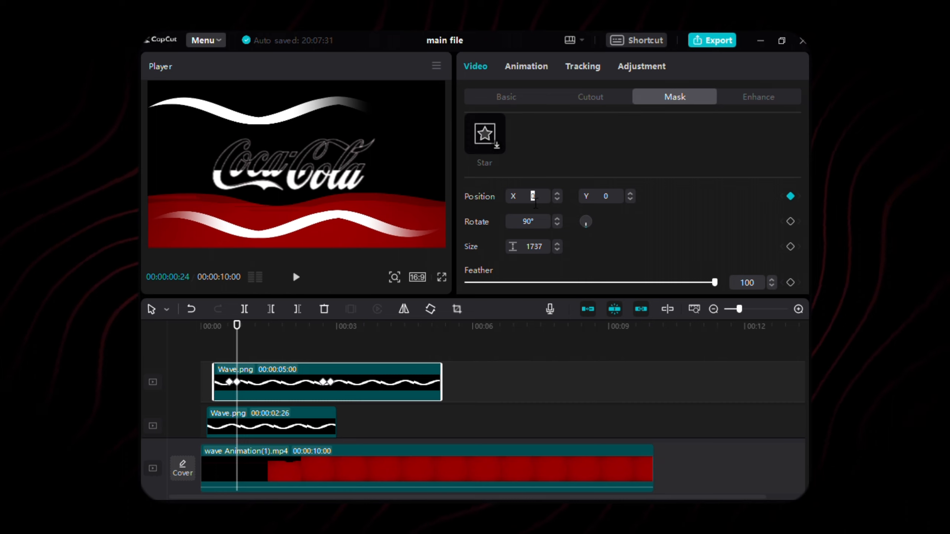
key(Return)
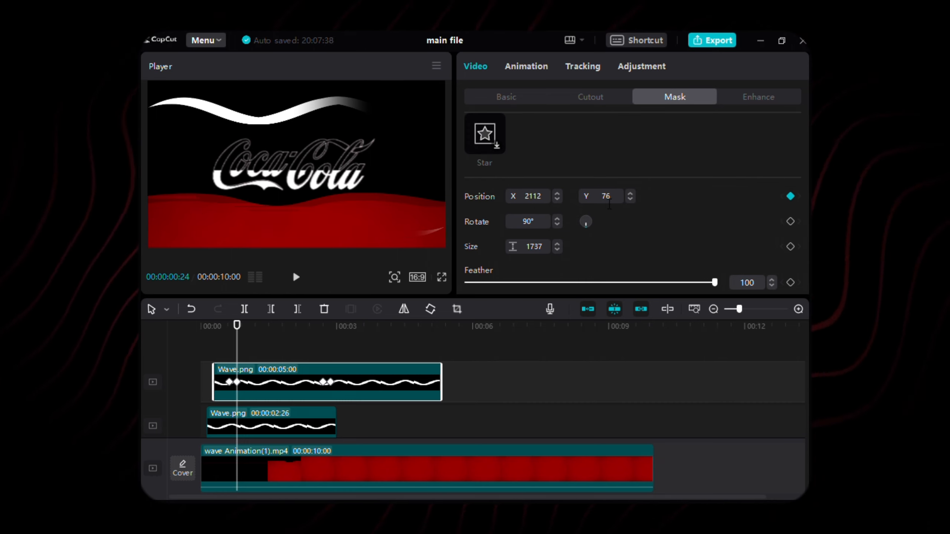
click(323, 382)
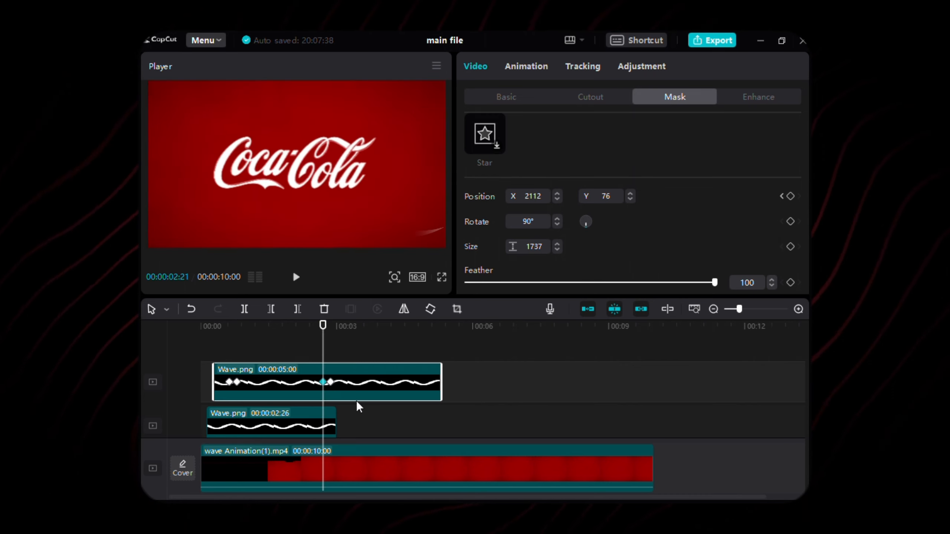
click(790, 196)
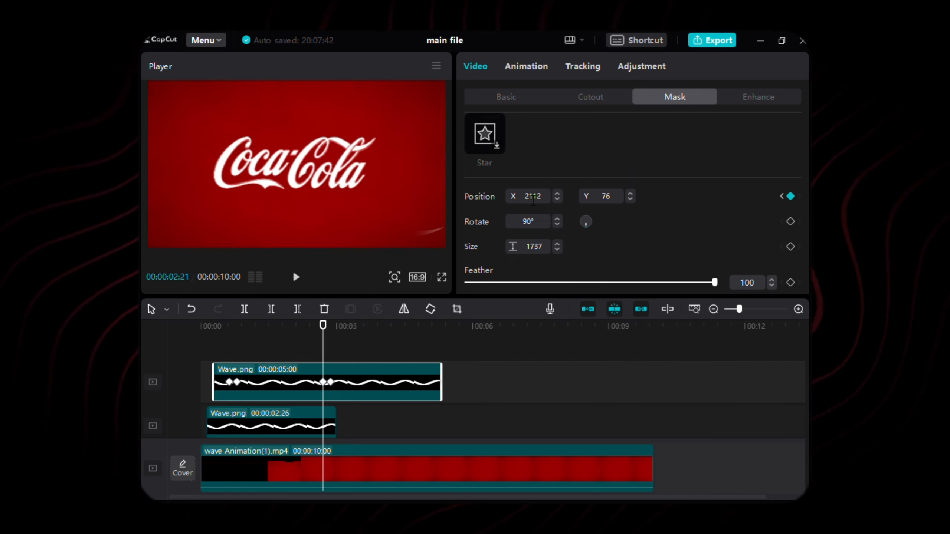
text(-)
click(606, 201)
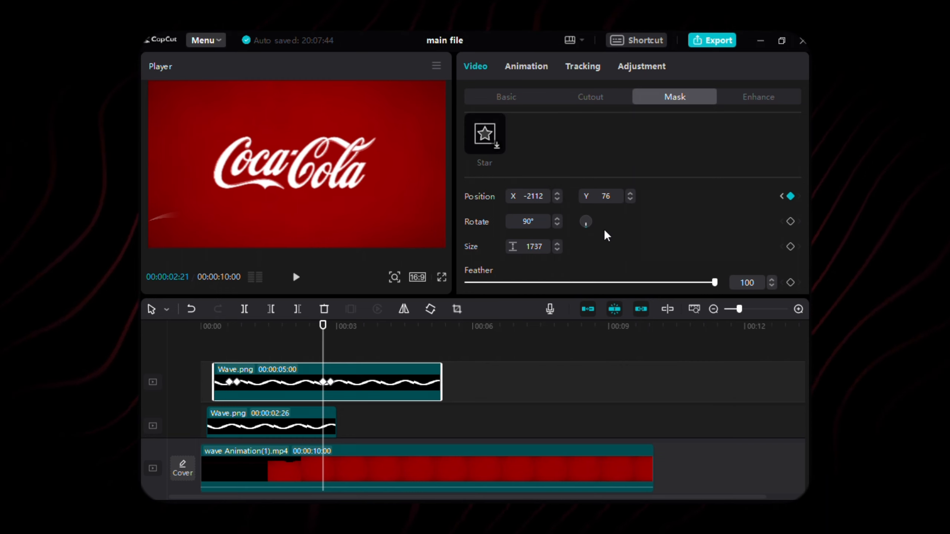
text(-)
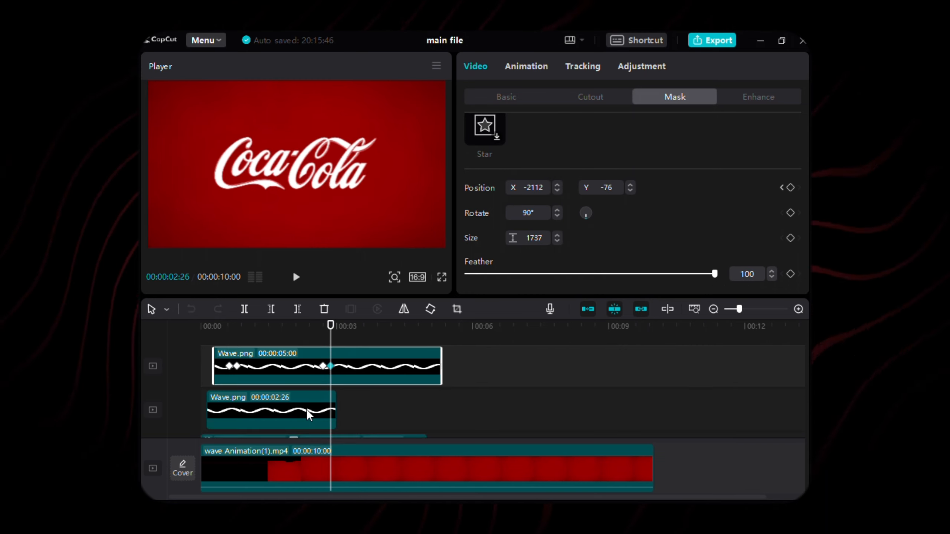
Combine the two Wave.png clips into one compound clip
click(307, 414)
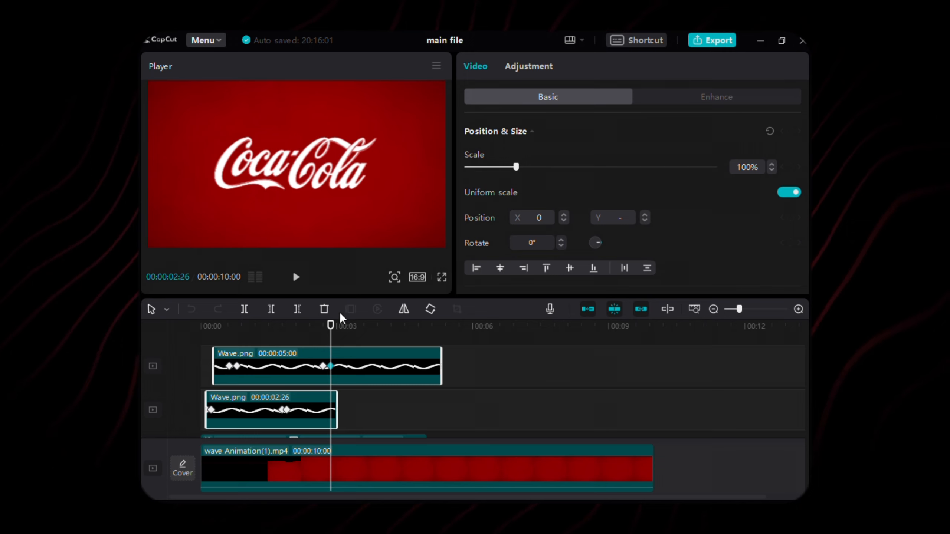
key(alt+g)
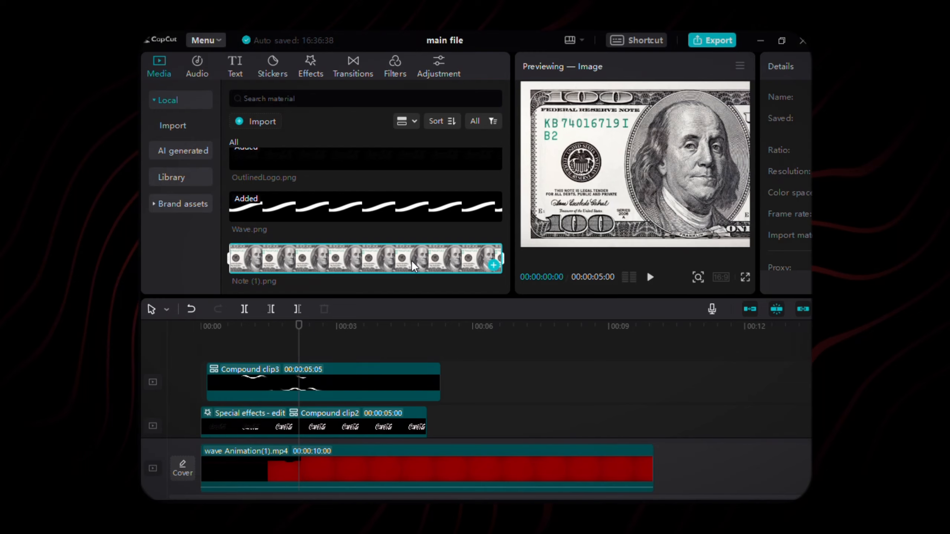
Place Note (1).png on a new track above at 00:00:02:05, set its saturation to -50 and lower its brightness
drag(366, 259, 439, 375)
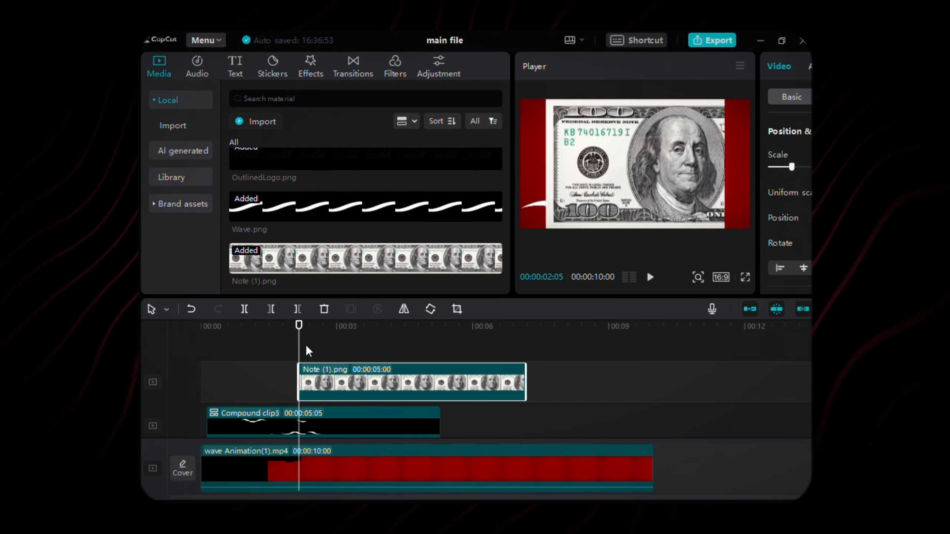
click(754, 66)
scroll(688, 195, down, 4)
scroll(670, 198, down, 2)
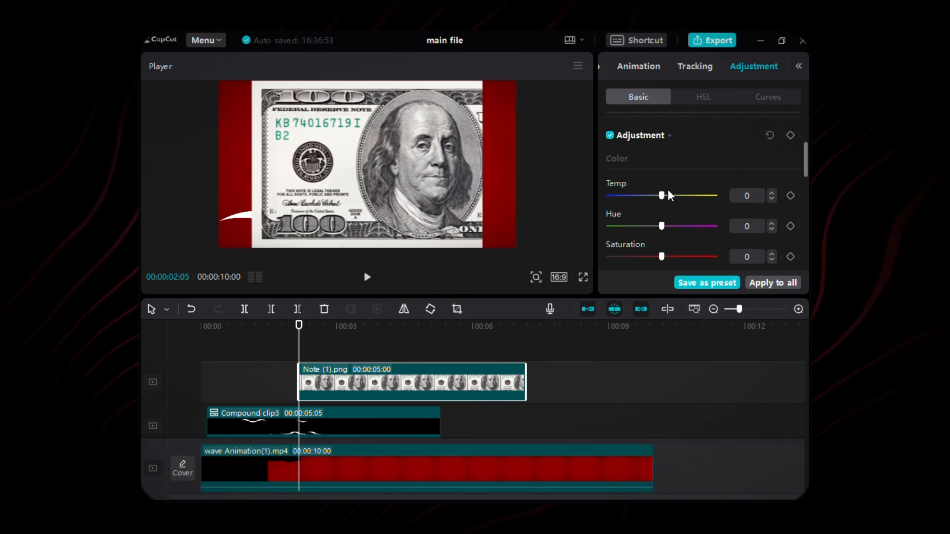
drag(662, 208, 607, 207)
drag(661, 265, 645, 272)
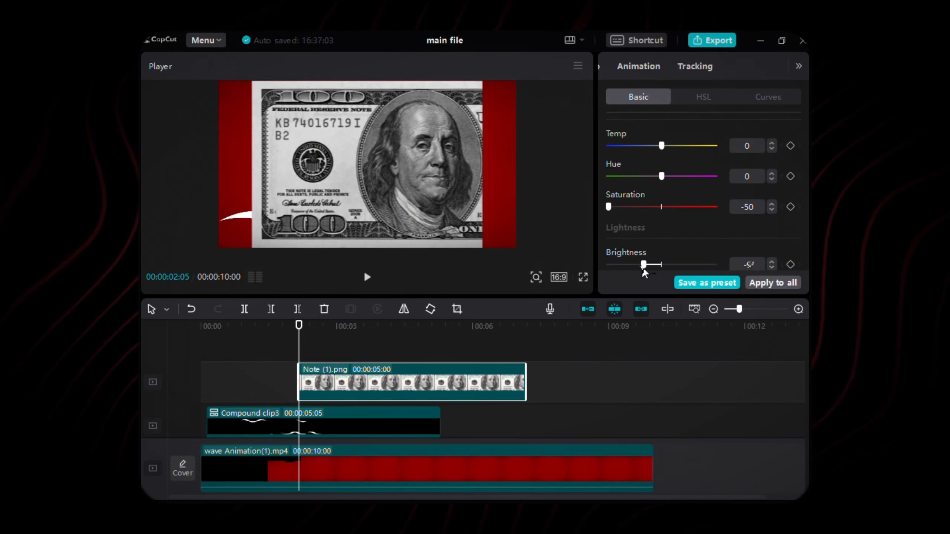
Set the note's contrast to -28, highlight to 25 and shadow to -37, and reduce its whites
scroll(733, 243, down, 2)
drag(661, 199, 631, 202)
drag(662, 229, 689, 233)
scroll(681, 224, down, 2)
drag(662, 179, 622, 182)
click(770, 179)
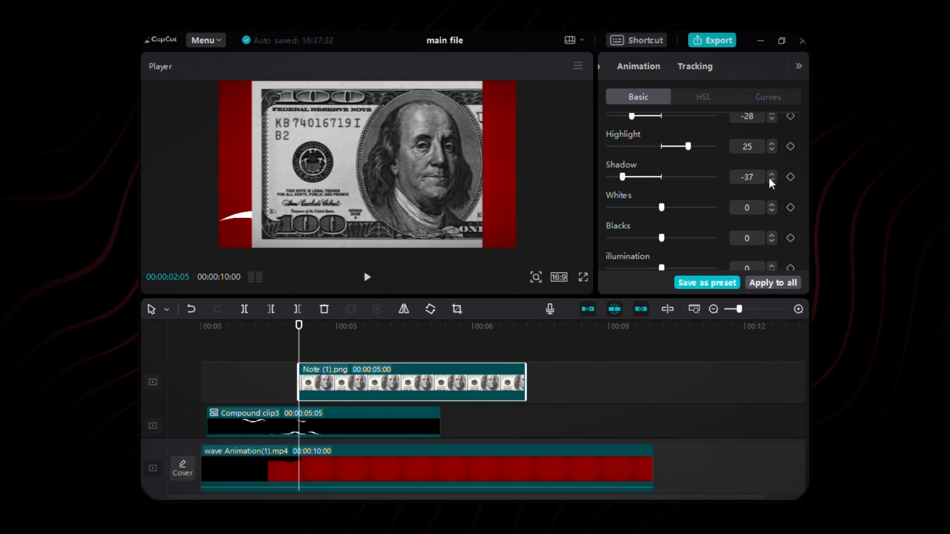
drag(662, 208, 647, 208)
click(772, 205)
click(772, 204)
click(772, 205)
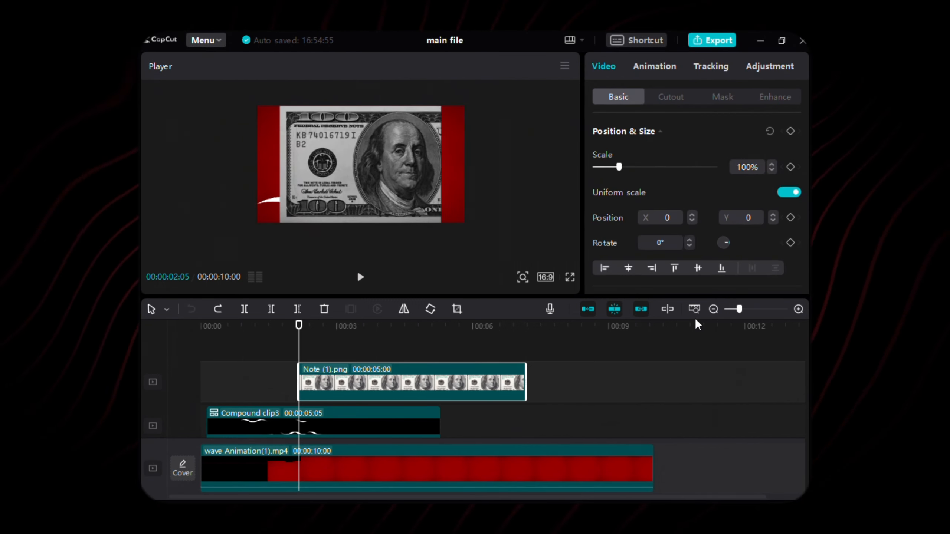
Scale the banknote image to 43%
click(750, 168)
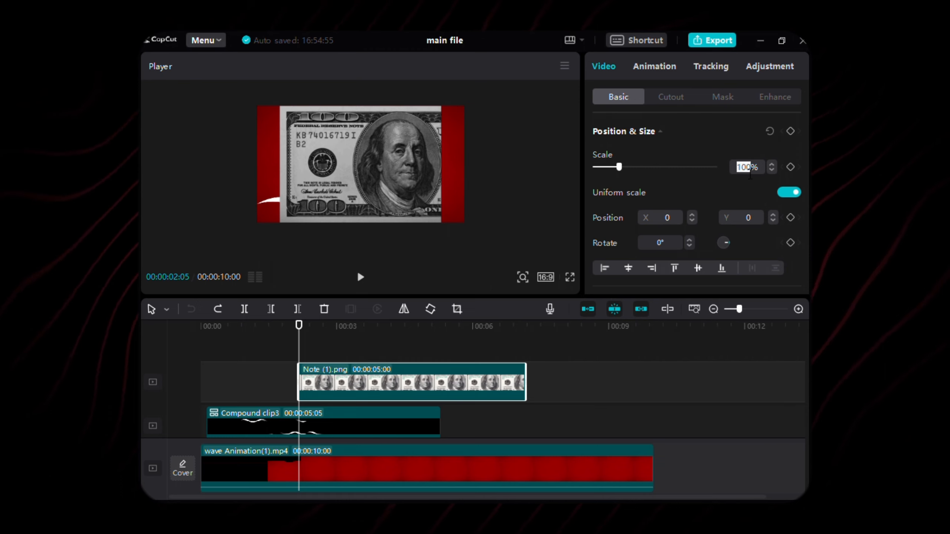
text(43)
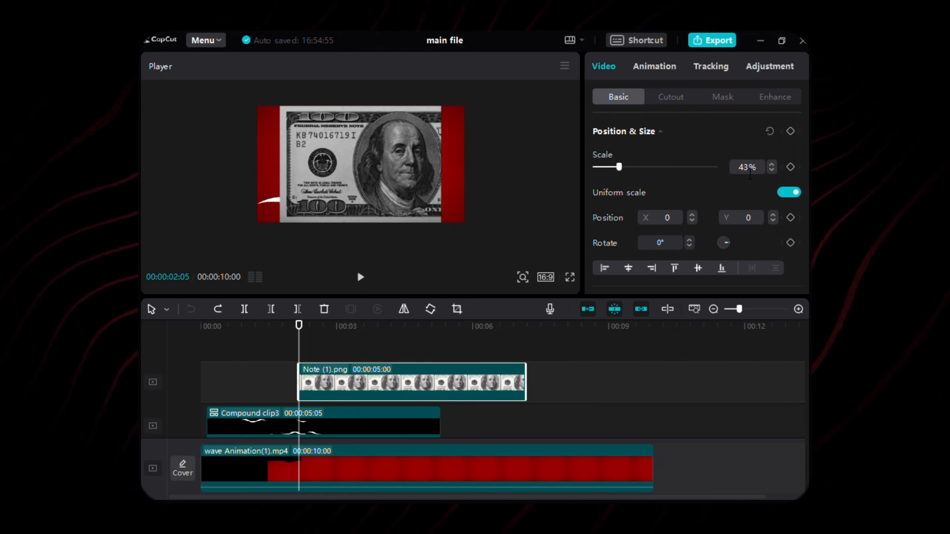
key(Return)
Position the banknote at X -1145, Y -1298 and rotate it to 48°
click(672, 218)
text(-)
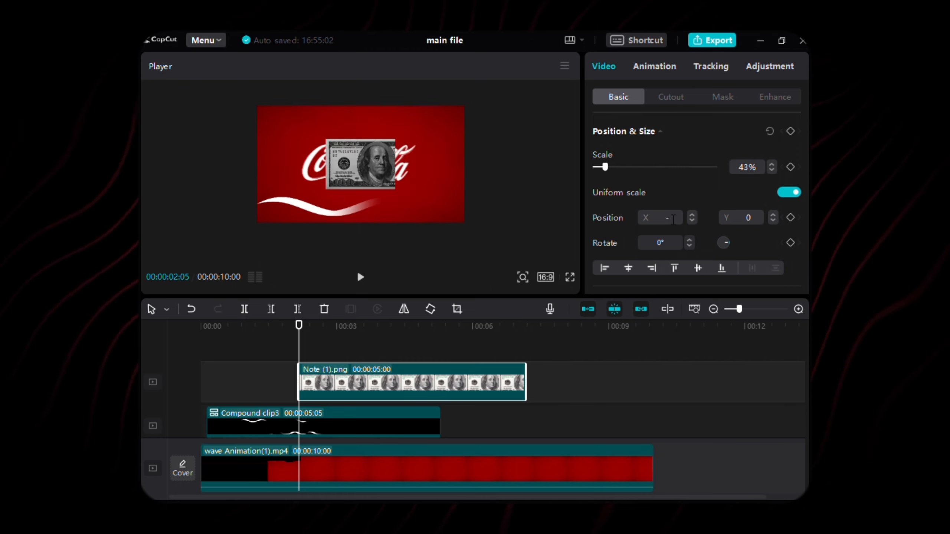
text(114)
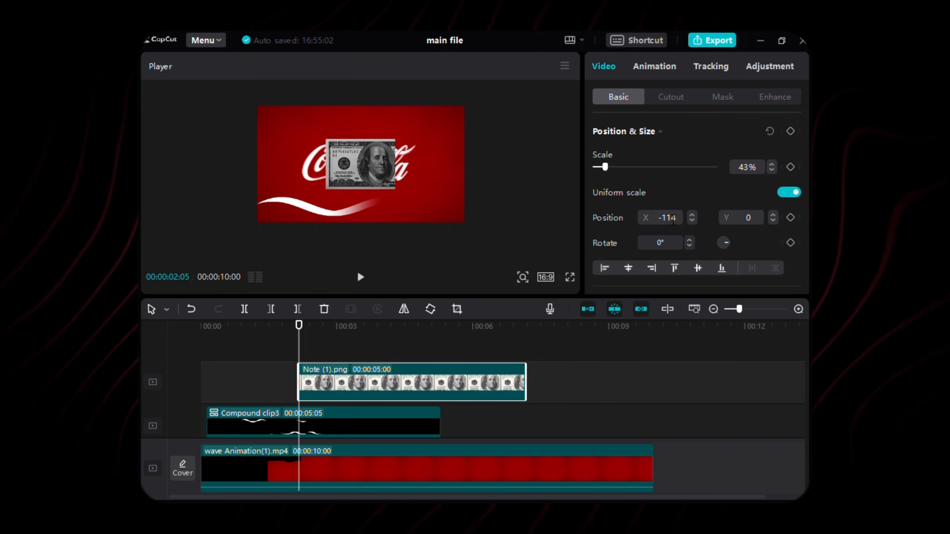
text(5)
key(Return)
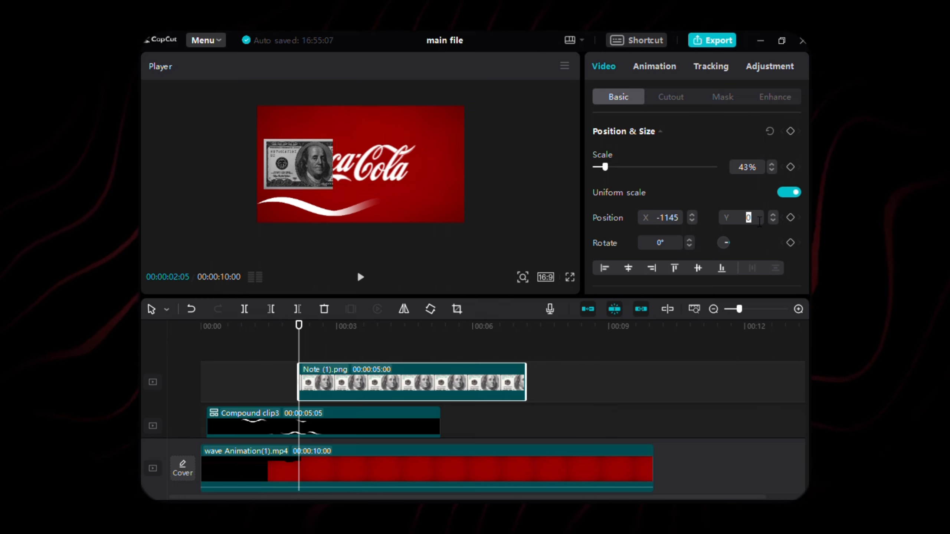
click(760, 222)
text(-1298)
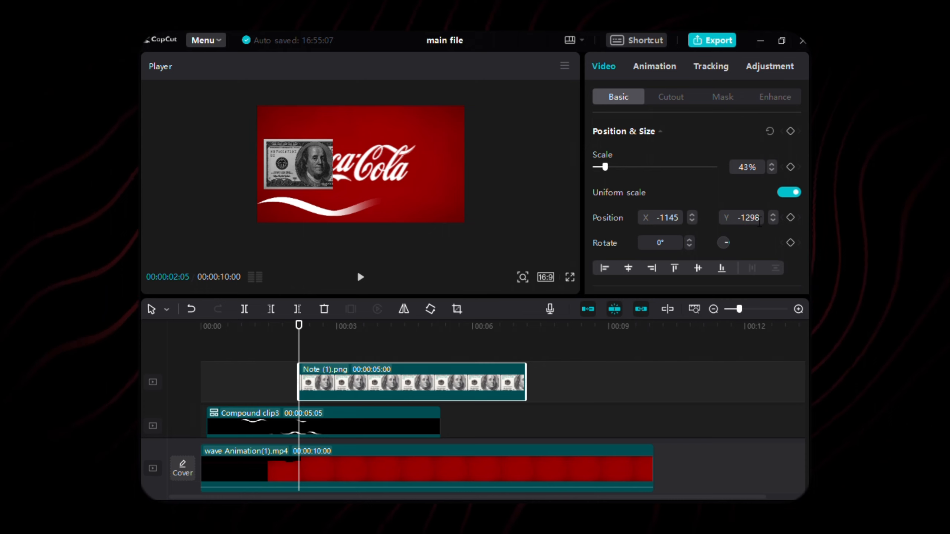
key(Return)
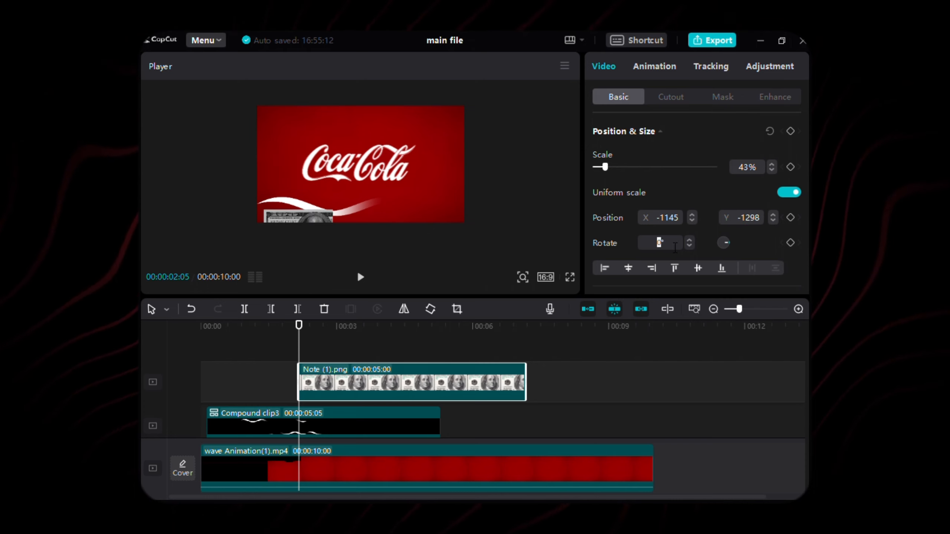
text(8)
key(Return)
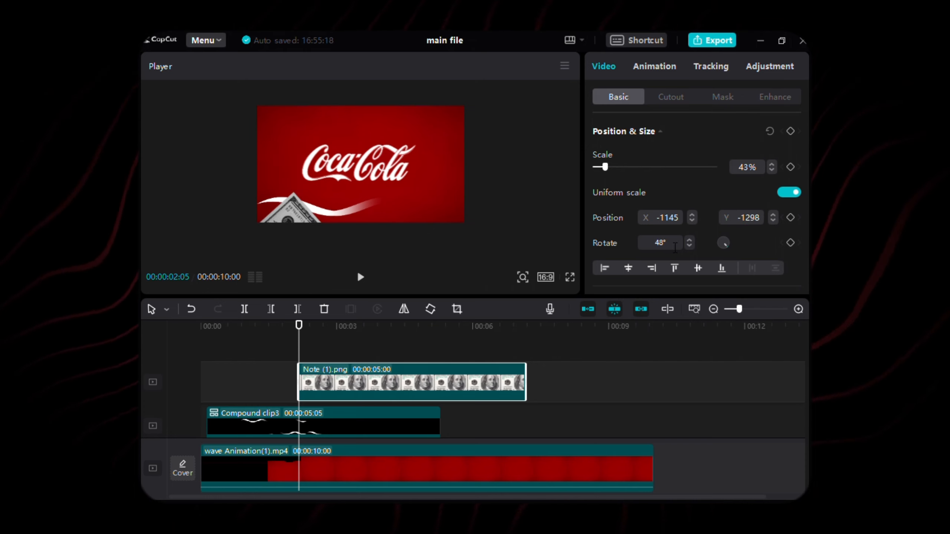
Position the second banknote copy at X -431, Y -895 and rotate it to 83°
click(679, 224)
text(-43)
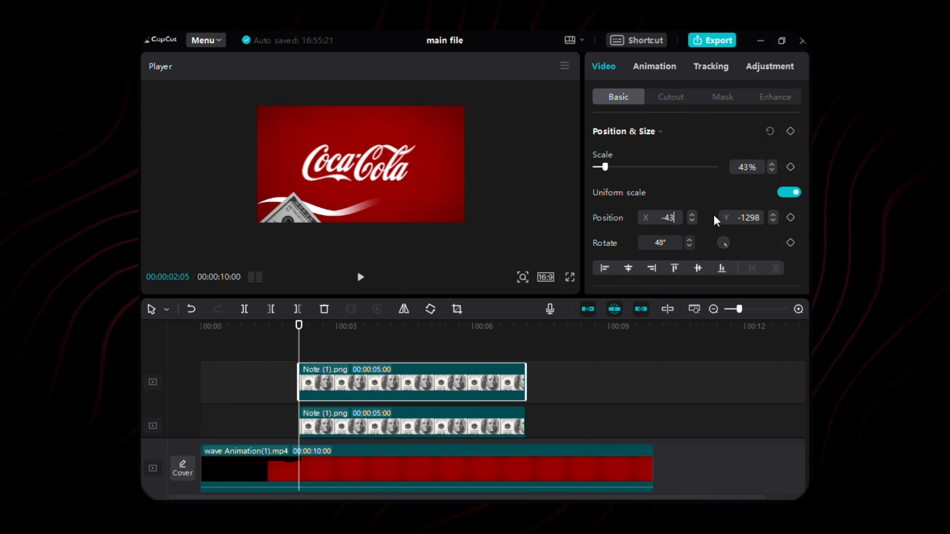
text(1)
key(Return)
click(751, 221)
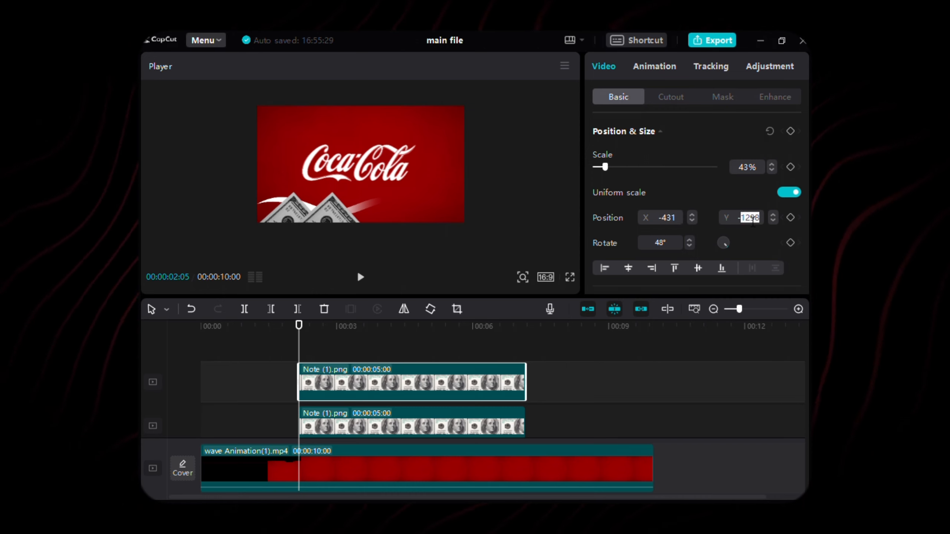
text(-895)
key(Return)
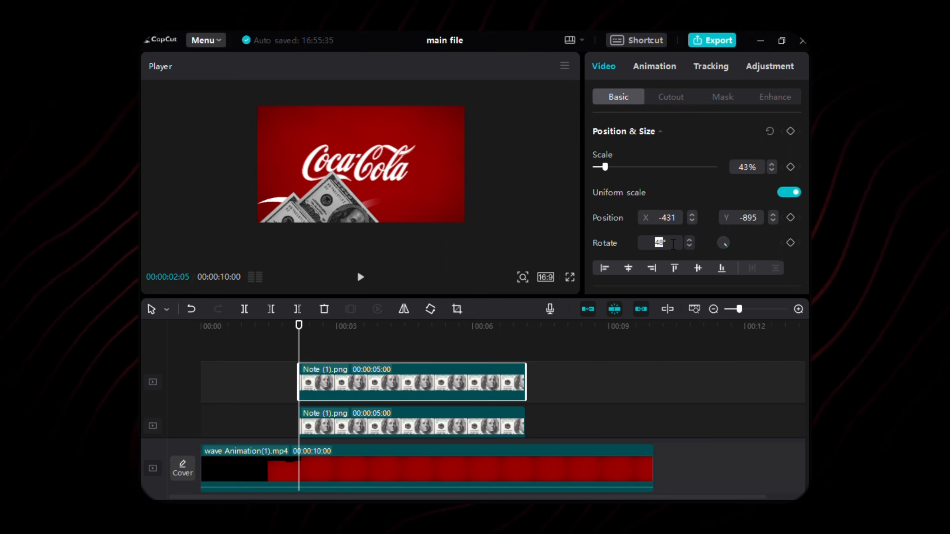
click(673, 244)
text(83)
key(Return)
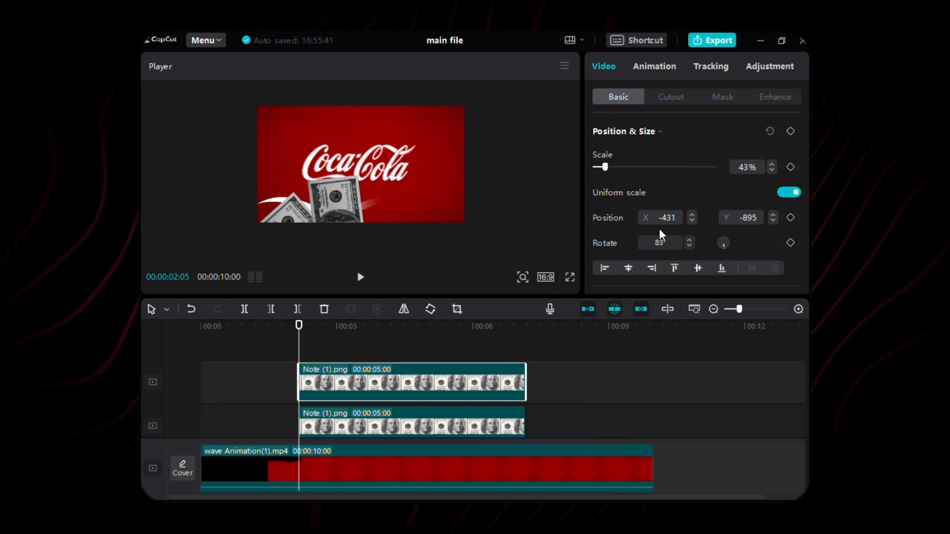
Position the third banknote copy at X 366, Y -998 and rotate it to 111°
click(679, 221)
text(366)
key(Return)
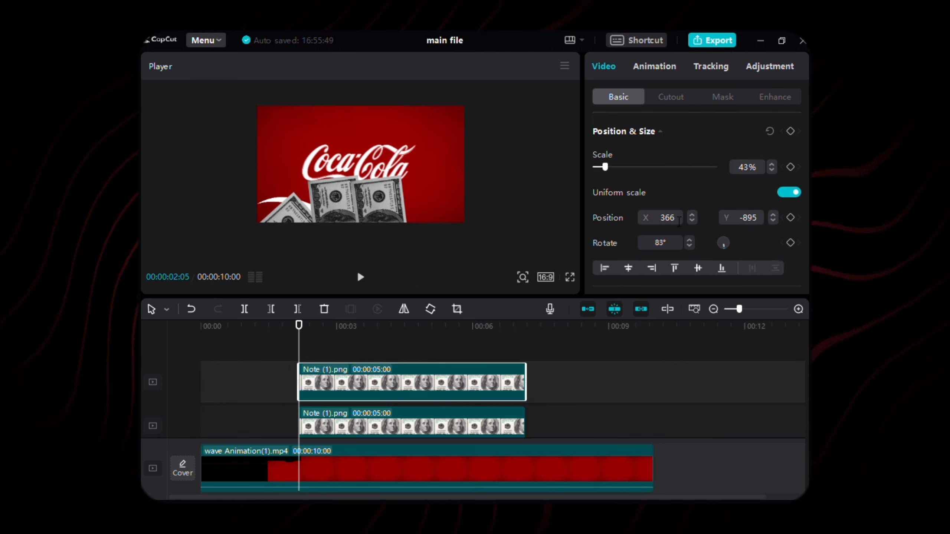
click(750, 221)
text(-998)
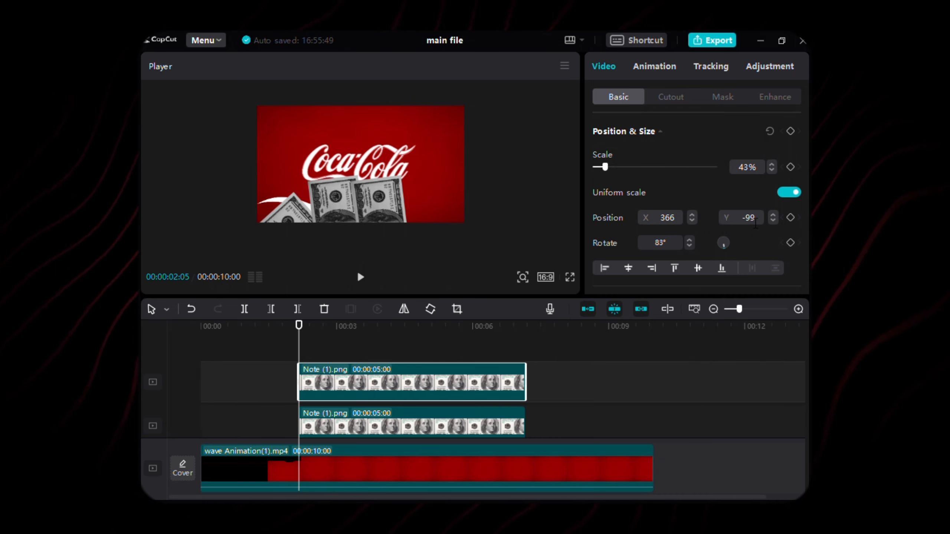
key(Return)
click(675, 248)
text(11)
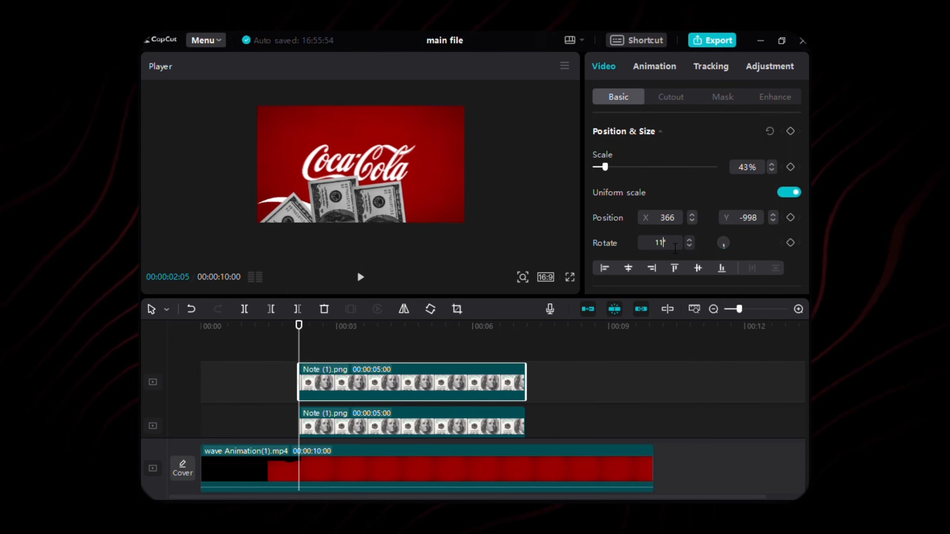
text(1)
key(Return)
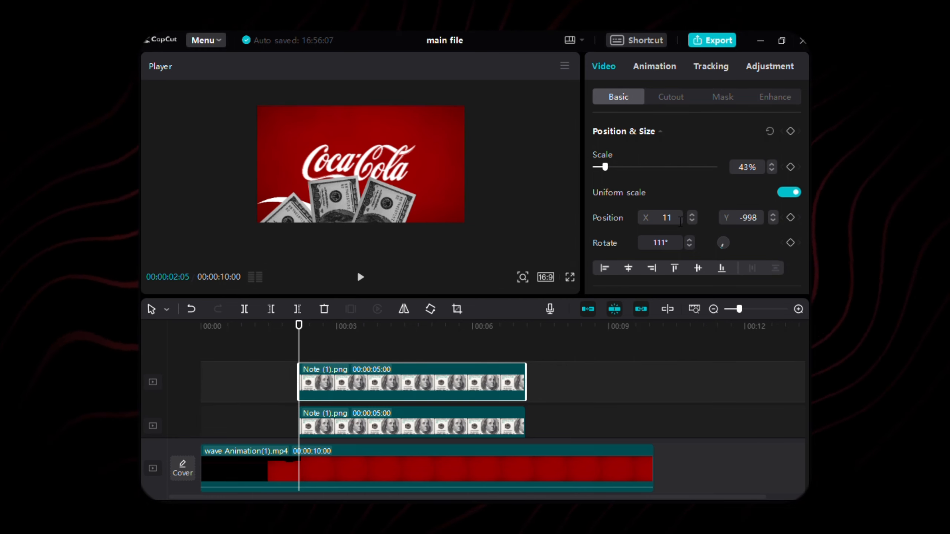
Position the fourth banknote copy at X 1162, Y -1422 and rotate it to 128°
click(680, 221)
text(1162)
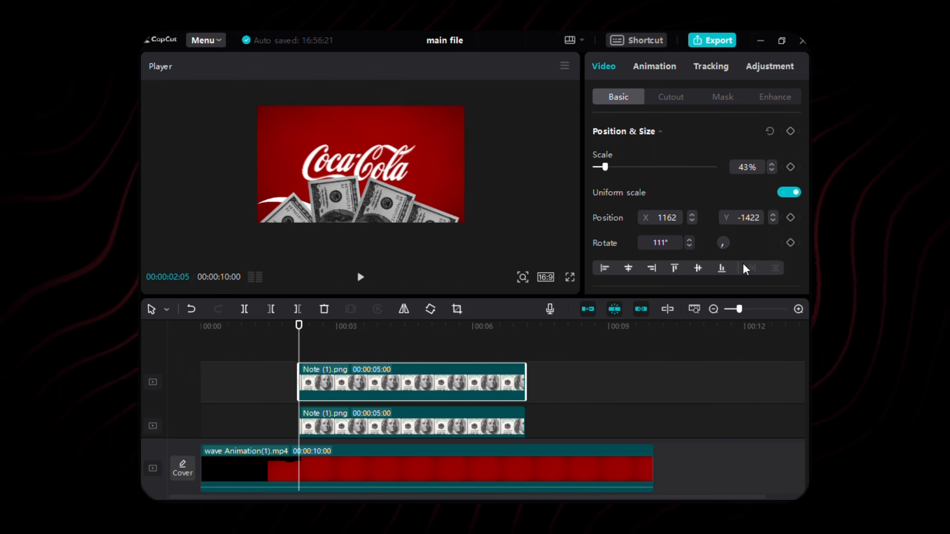
click(662, 244)
text(126)
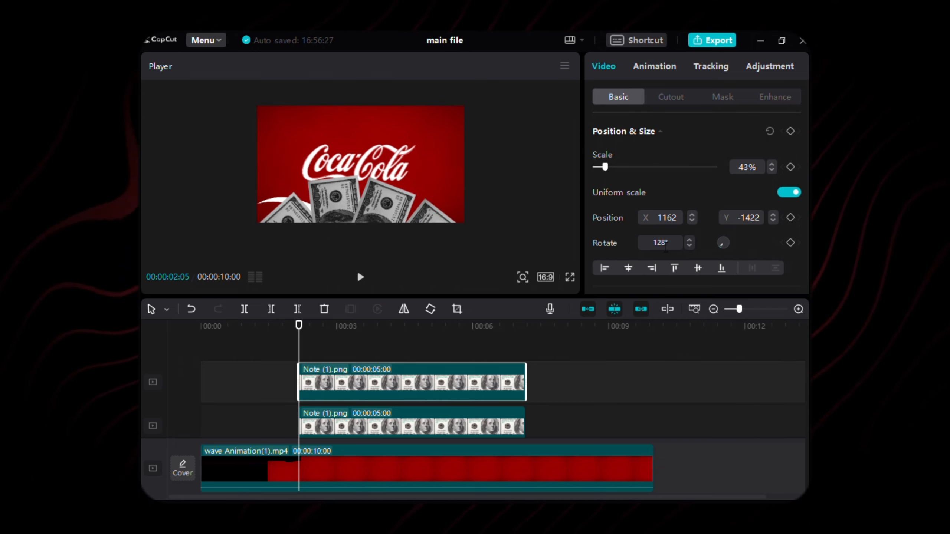
Set the layer of the second banknote, the one at X -431, to 3
scroll(395, 389, down, 1)
click(355, 419)
scroll(355, 419, down, 1)
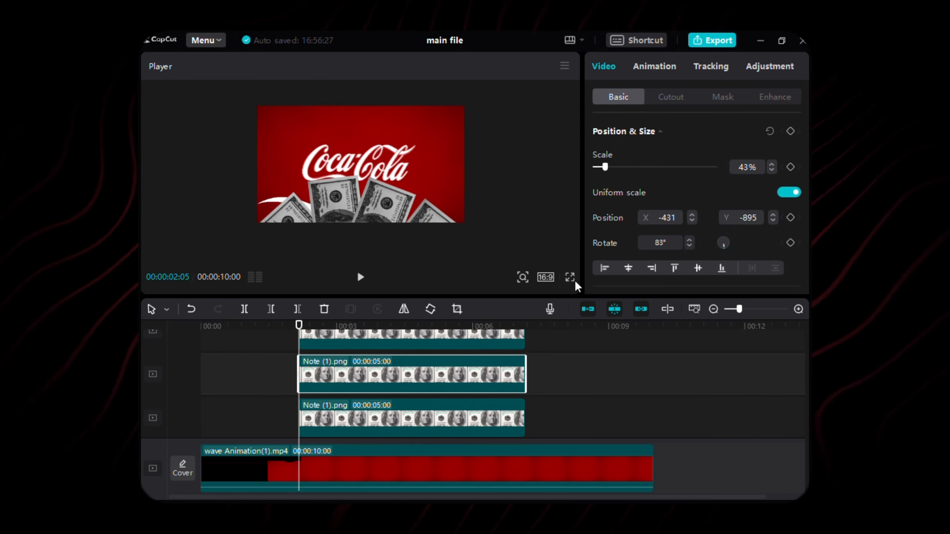
scroll(687, 220, down, 9)
scroll(690, 225, down, 2)
click(716, 201)
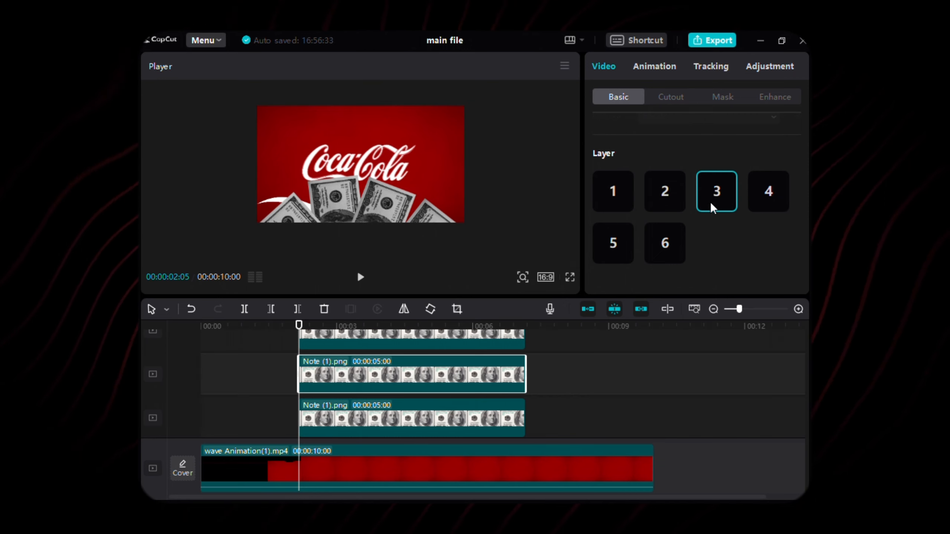
Select all the Note (1).png clips and combine them into one compound clip
scroll(431, 364, down, 2)
scroll(414, 364, up, 1)
click(393, 381)
click(390, 349)
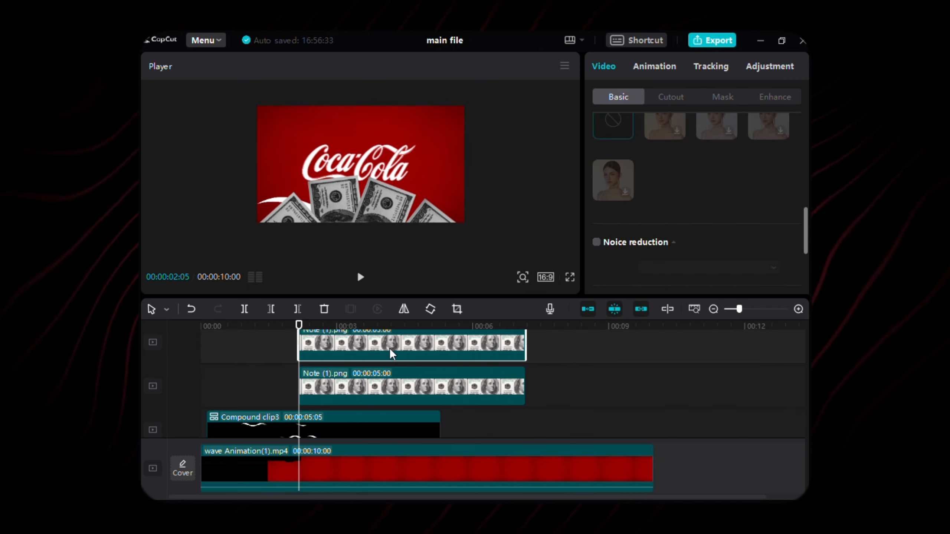
ctrl+click(393, 388)
scroll(387, 374, up, 2)
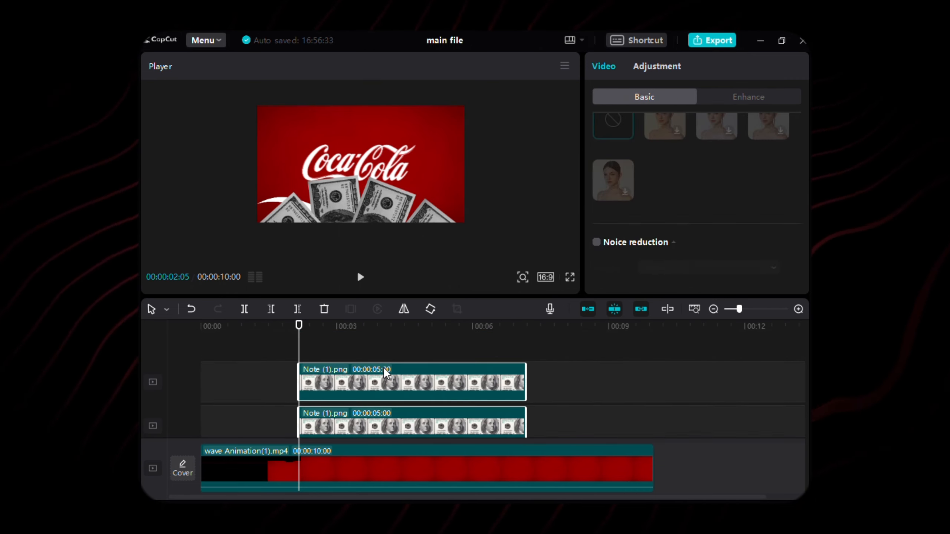
key(alt+g)
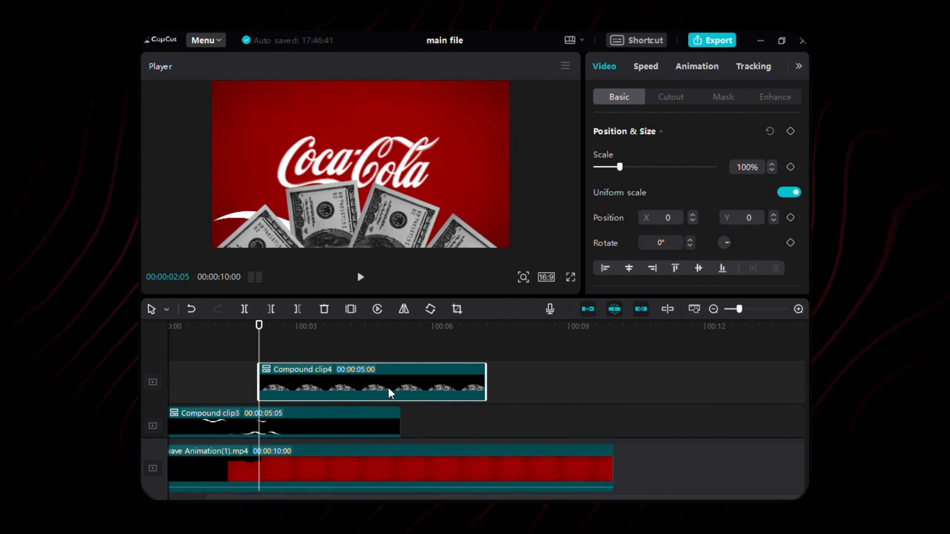
Shift the banknote compound clip one frame later and trim its end to 00:00:06:24
key(Right)
drag(360, 378, 361, 382)
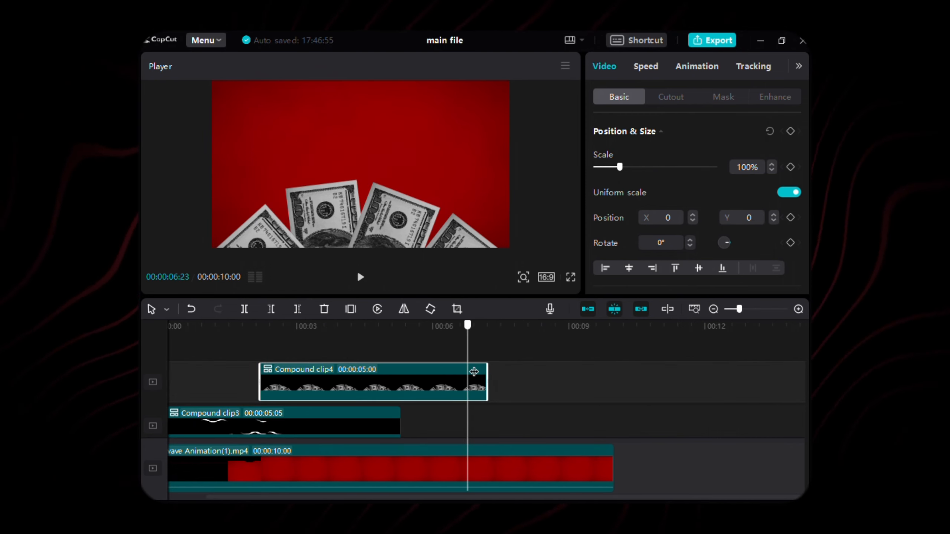
click(298, 309)
Give the banknote compound clip a Slide Up in-animation and a Slide Down out-animation
click(695, 66)
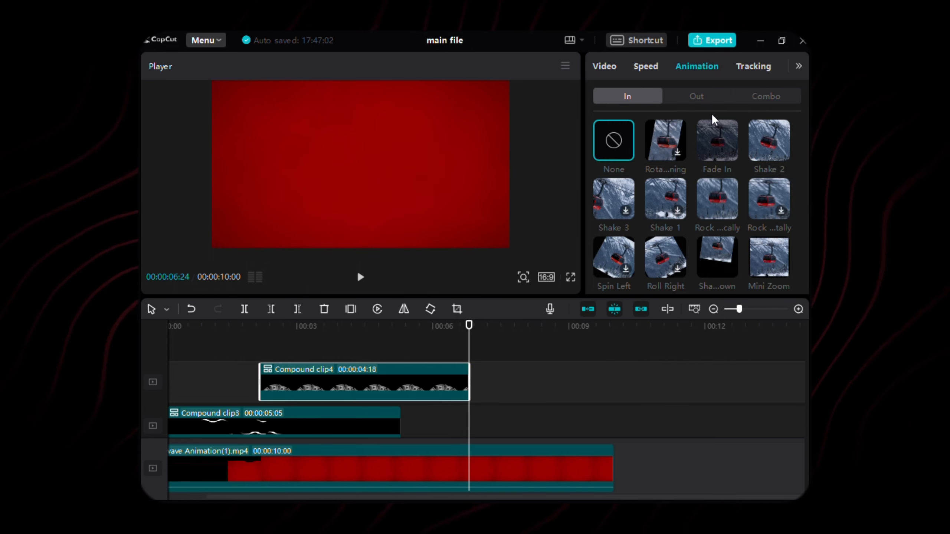
scroll(714, 120, down, 5)
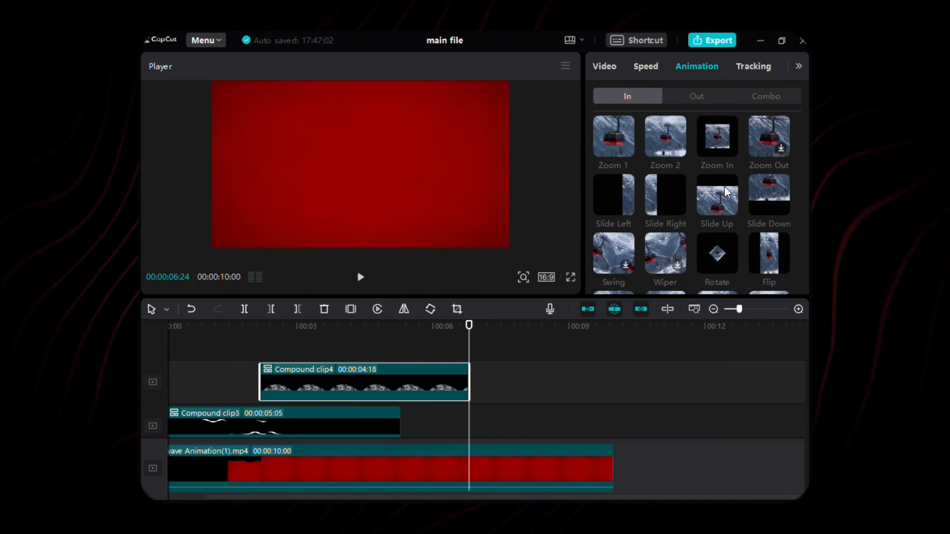
click(725, 191)
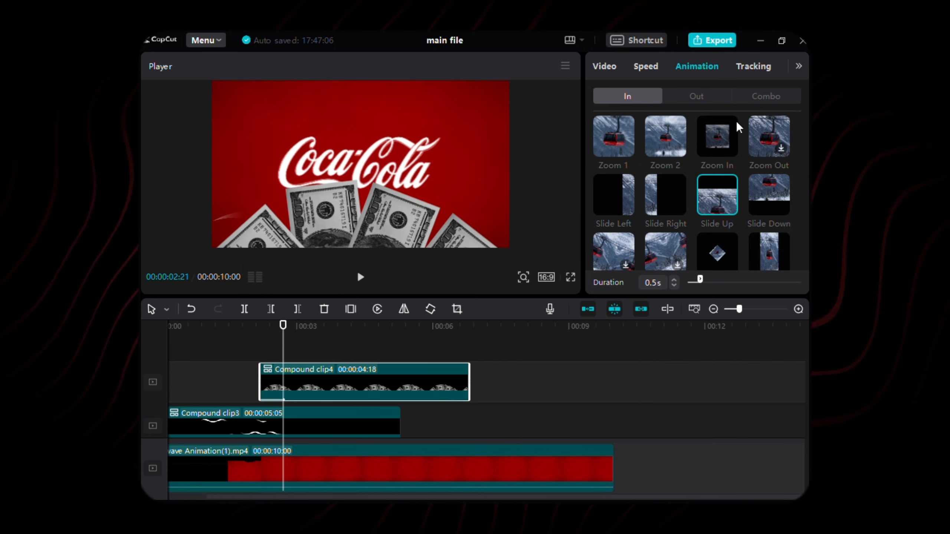
click(729, 98)
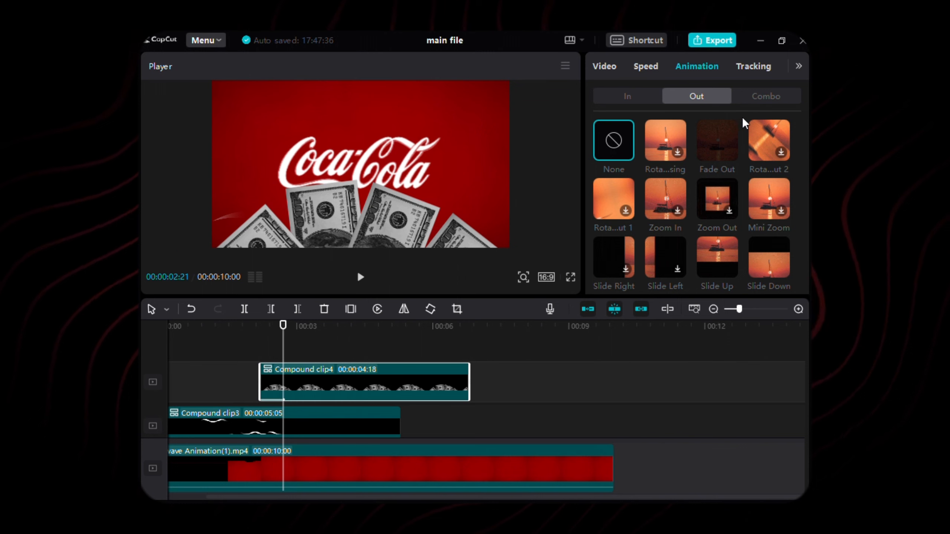
click(768, 258)
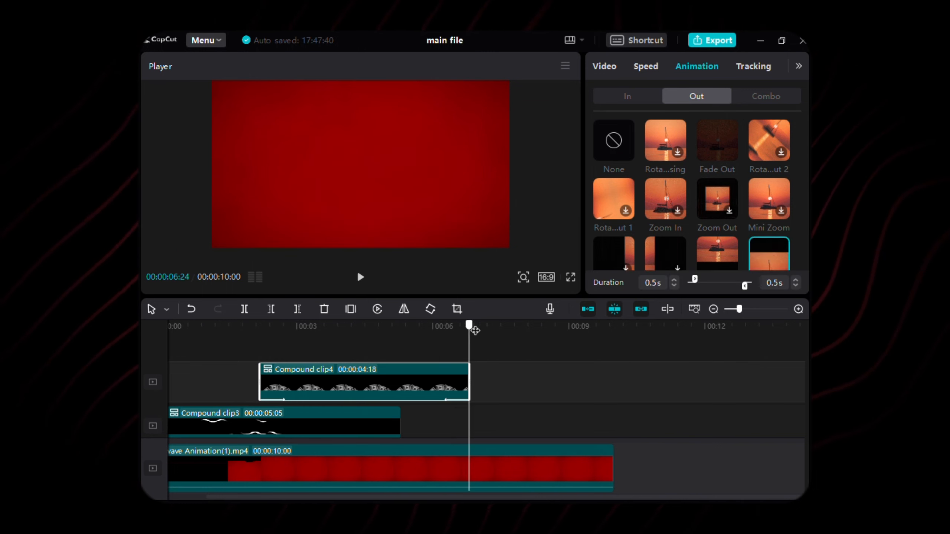
Add a position keyframe to the banknote compound clip at 00:00:03:26
drag(475, 330, 269, 345)
click(604, 66)
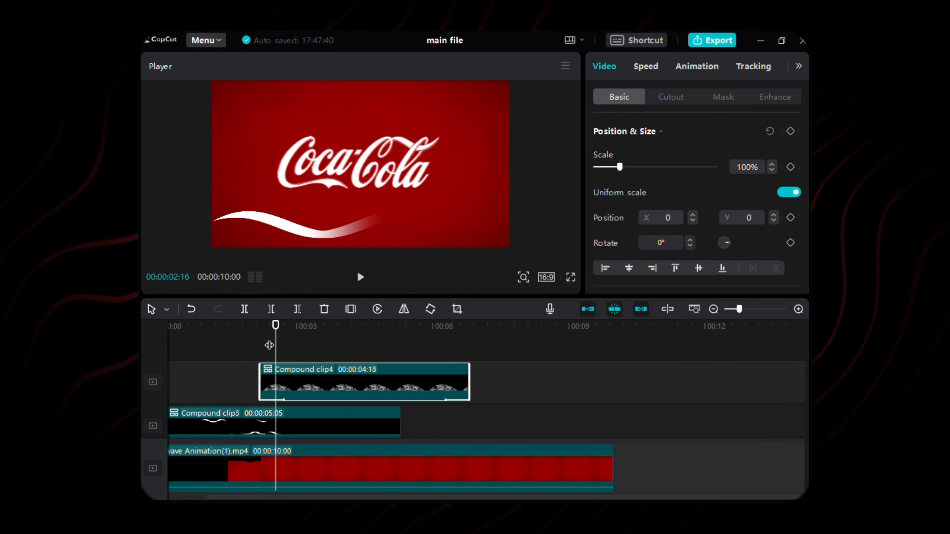
key(shift+Right)
key(shift+Right)
key(shift+Right)
key(shift+Right)
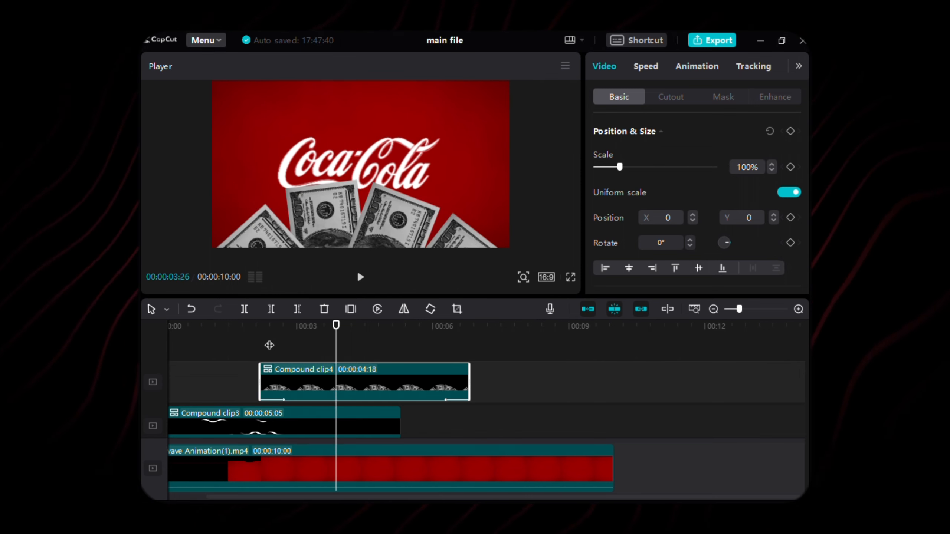
click(790, 218)
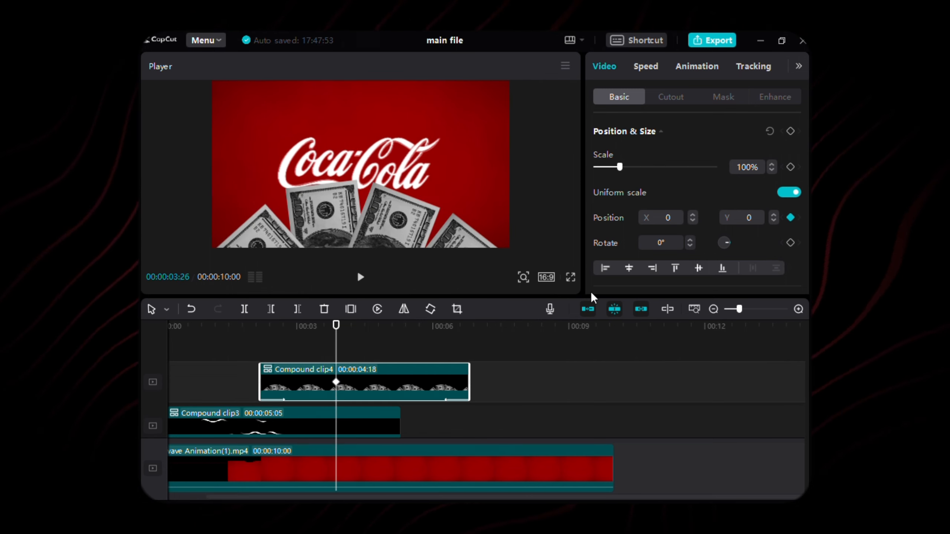
Add a second position keyframe at 00:00:04:17 on the banknote compound clip with Y set to -382
key(shift+Right)
key(shift+Right)
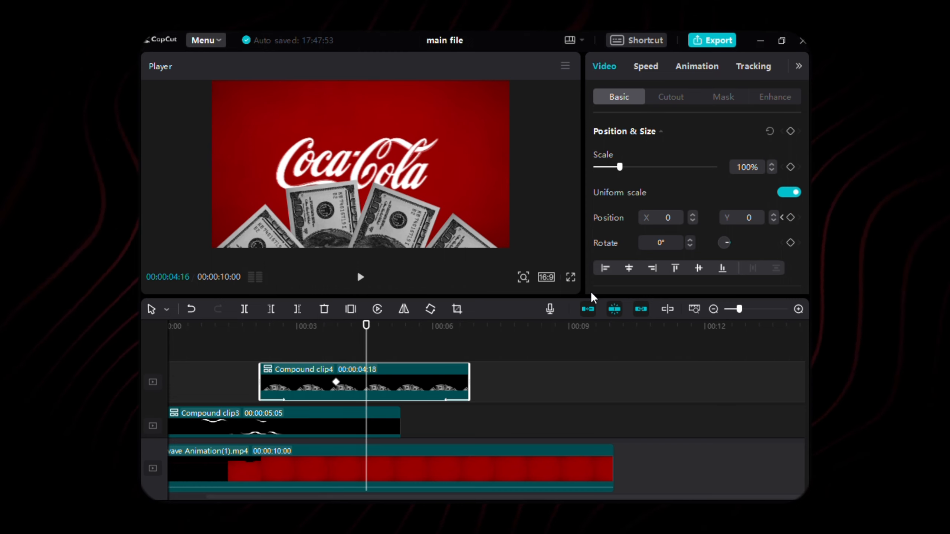
key(Right)
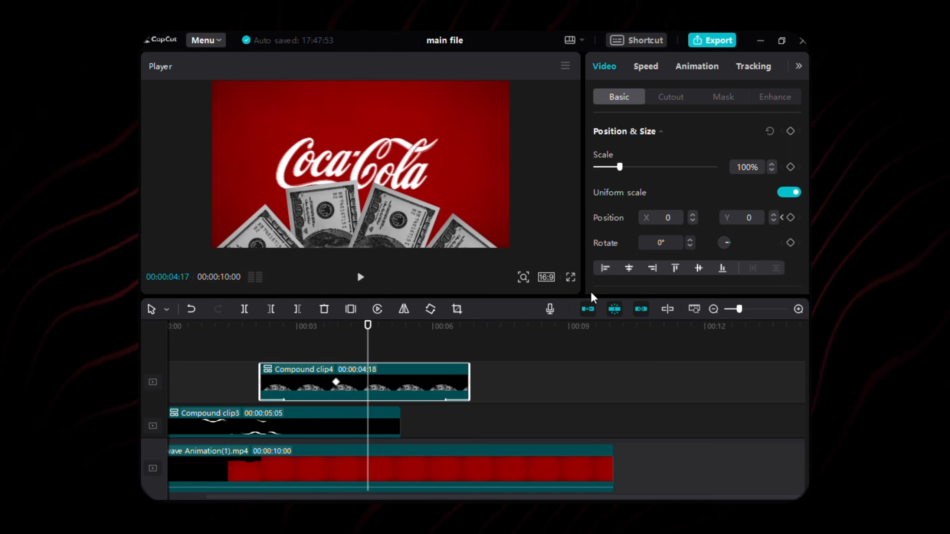
click(791, 217)
click(763, 219)
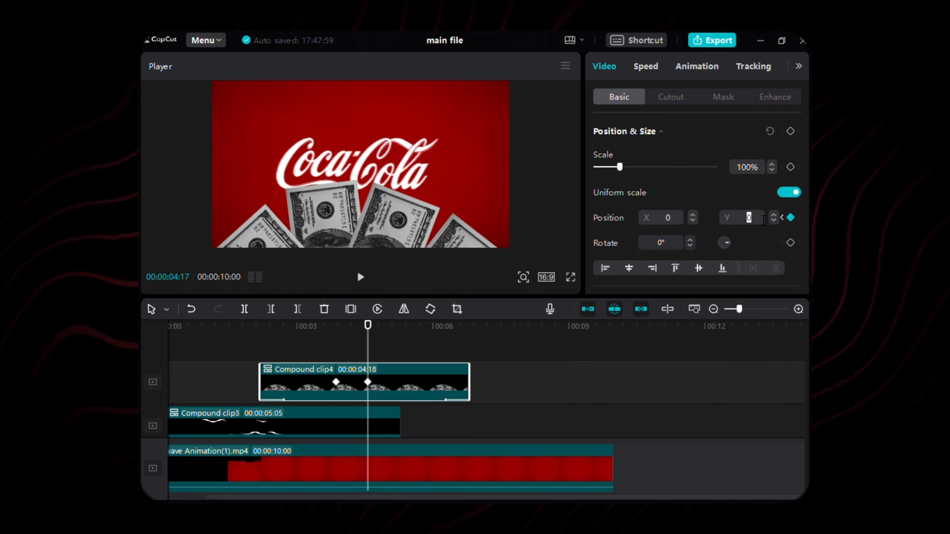
text(-)
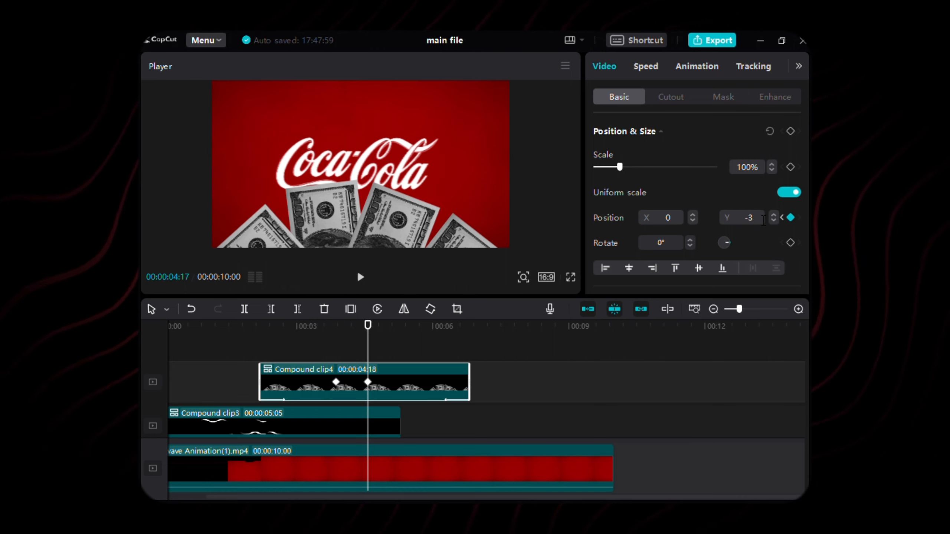
text(382)
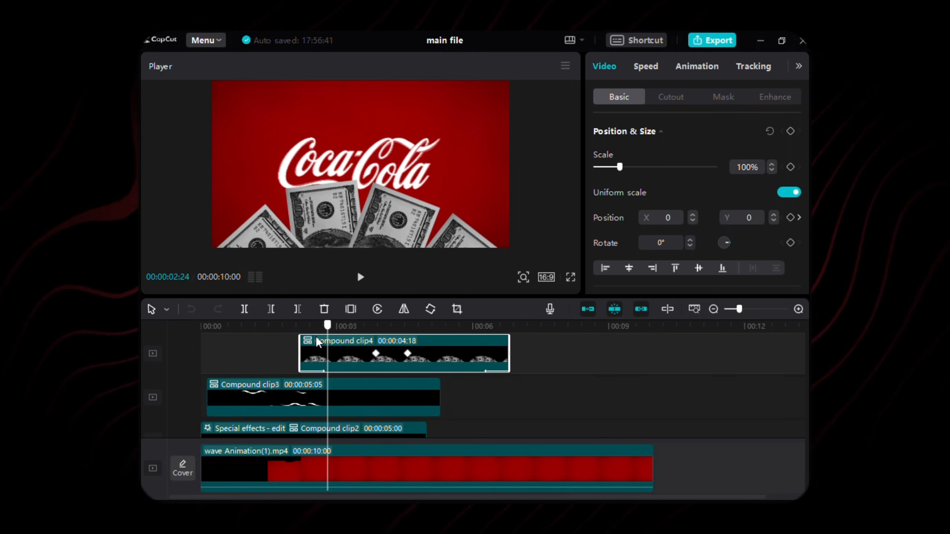
Paste a copy of the banknote compound clip above the original at 00:00:02:06 and rotate it upside down along the frame's upper edge
key(ctrl+v)
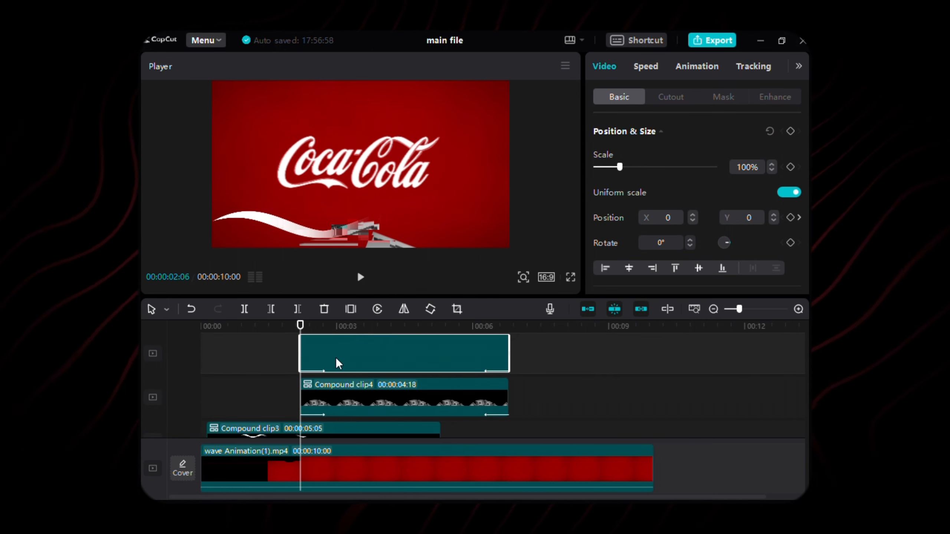
scroll(338, 364, up, 2)
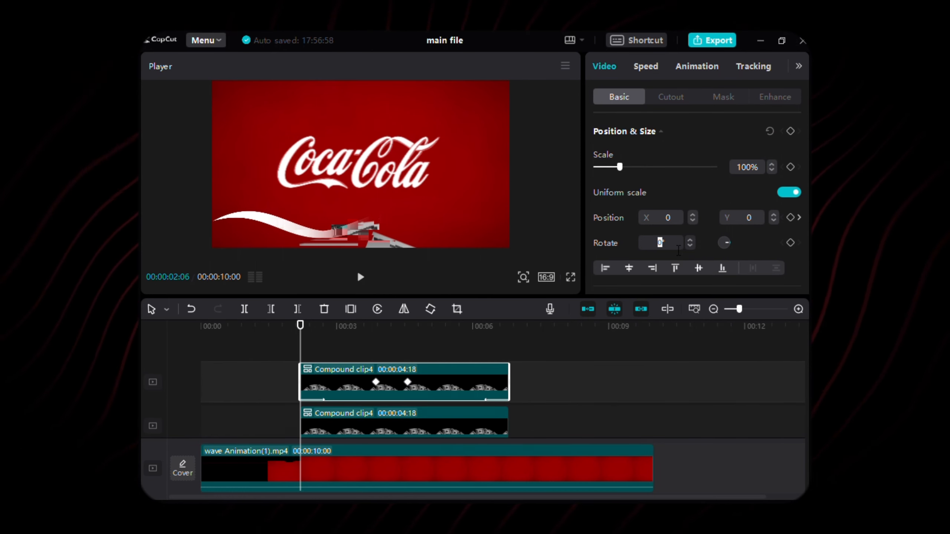
Change the copied banknote clip's in-animation to Slide Down and its out-animation to Slide Up
click(696, 70)
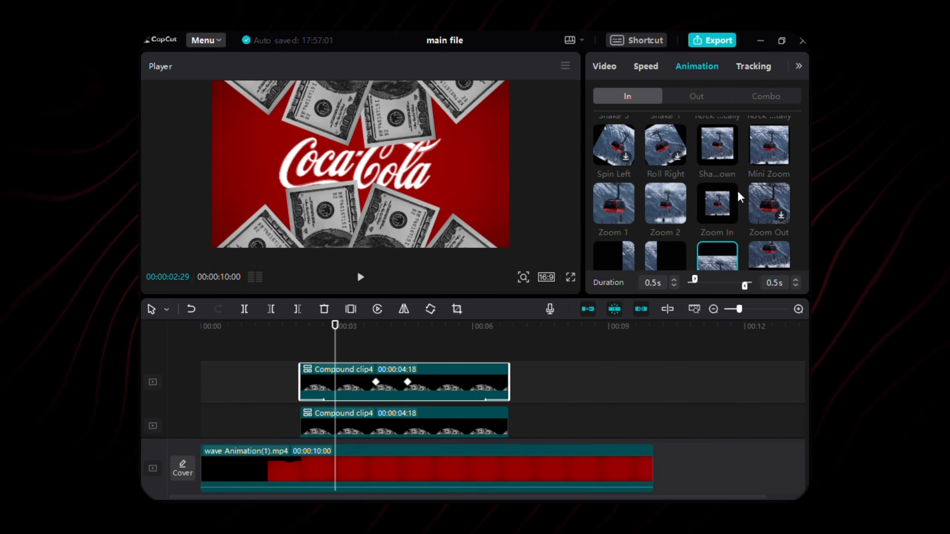
click(770, 254)
click(697, 96)
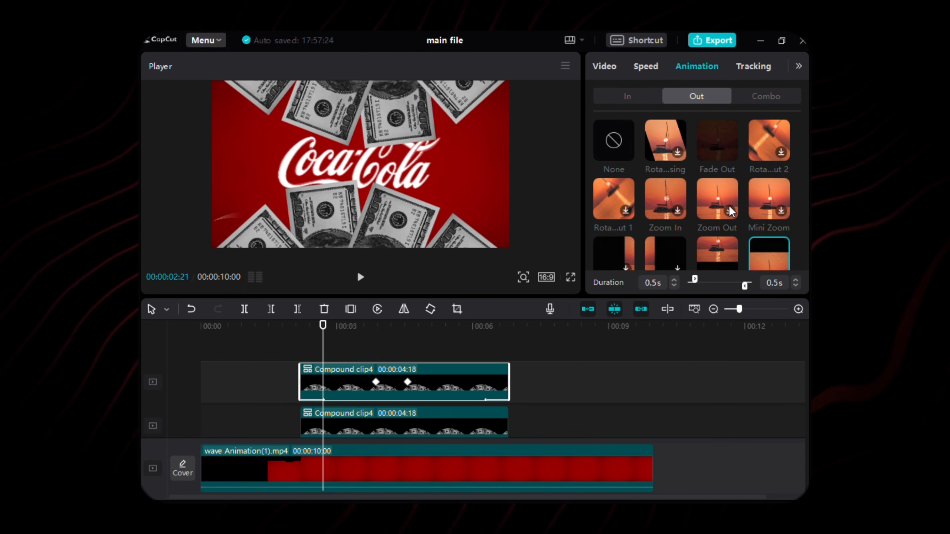
click(722, 247)
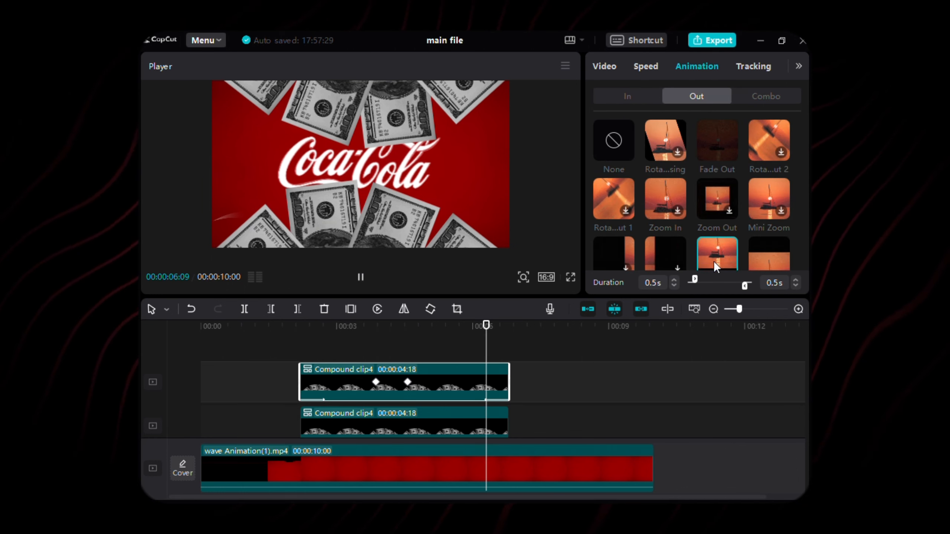
Set the Y position to 77 at the upside-down banknote clip's second keyframe, at 00:00:04:17
click(408, 383)
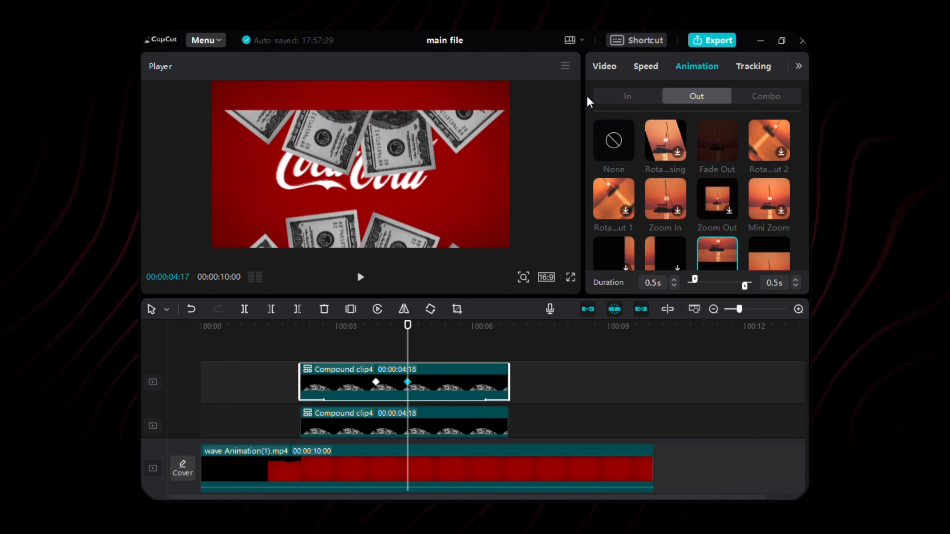
click(603, 66)
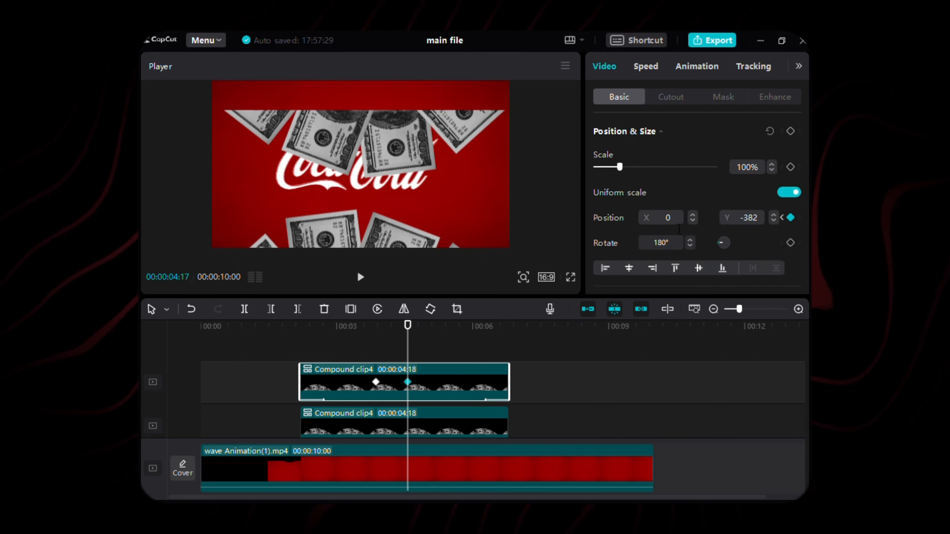
click(763, 221)
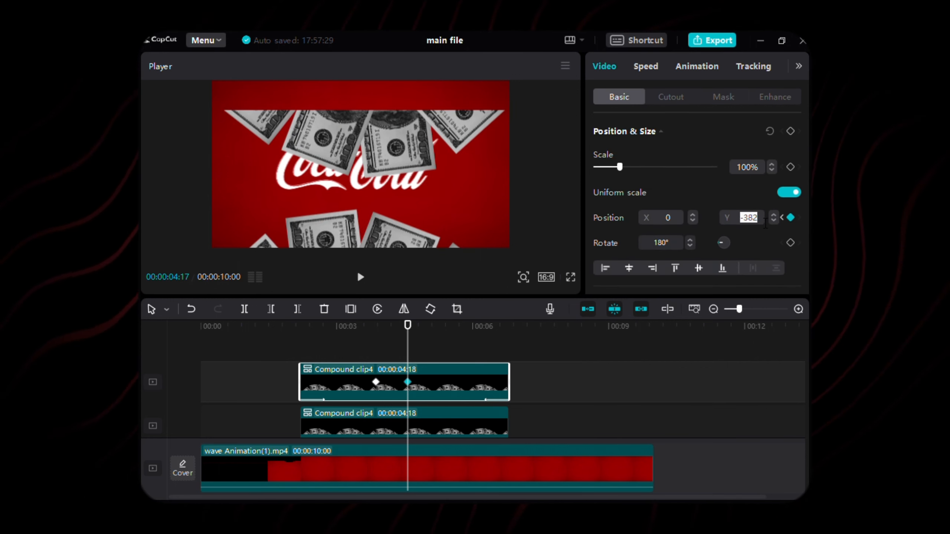
text(77)
key(Return)
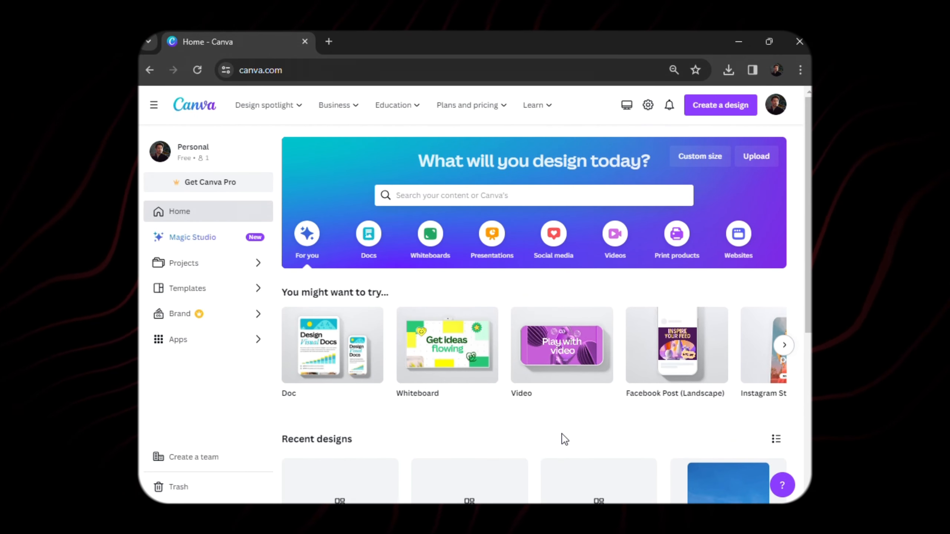
Switch to Canva, create a blank 1920 × 1080 px video design and make its background black
mouse_move(564, 403)
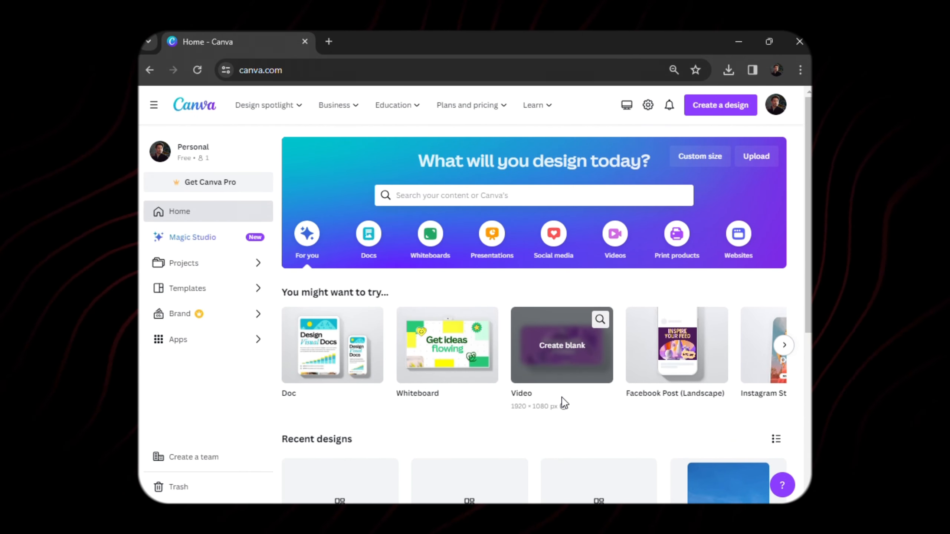
click(546, 346)
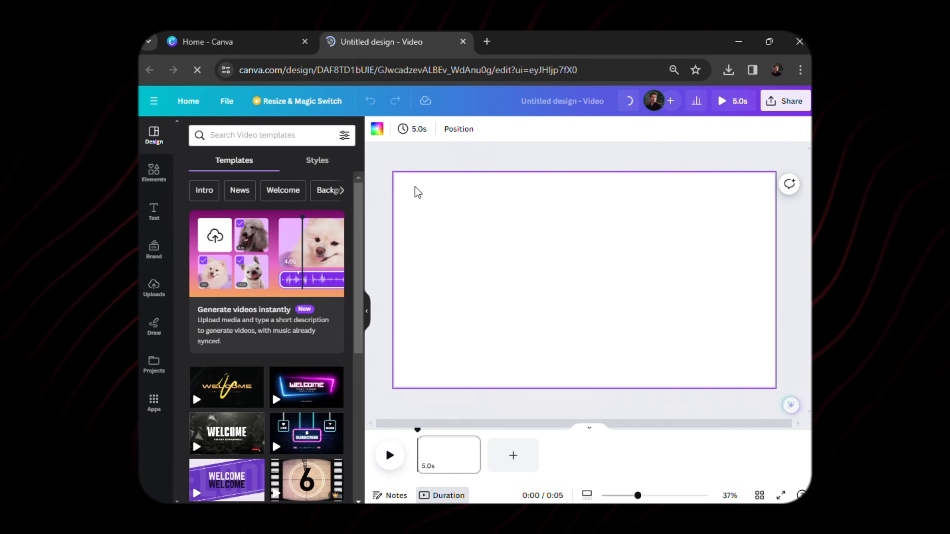
click(377, 130)
click(191, 319)
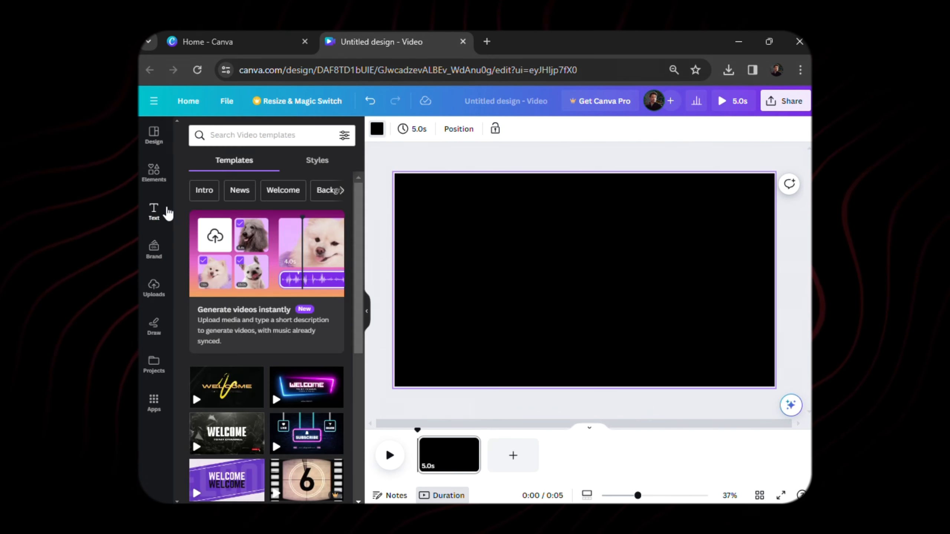
Add a subheading reading "Spend endless billion on advertising" to the black page
click(154, 211)
click(236, 284)
text(Spend endless billion on advertising)
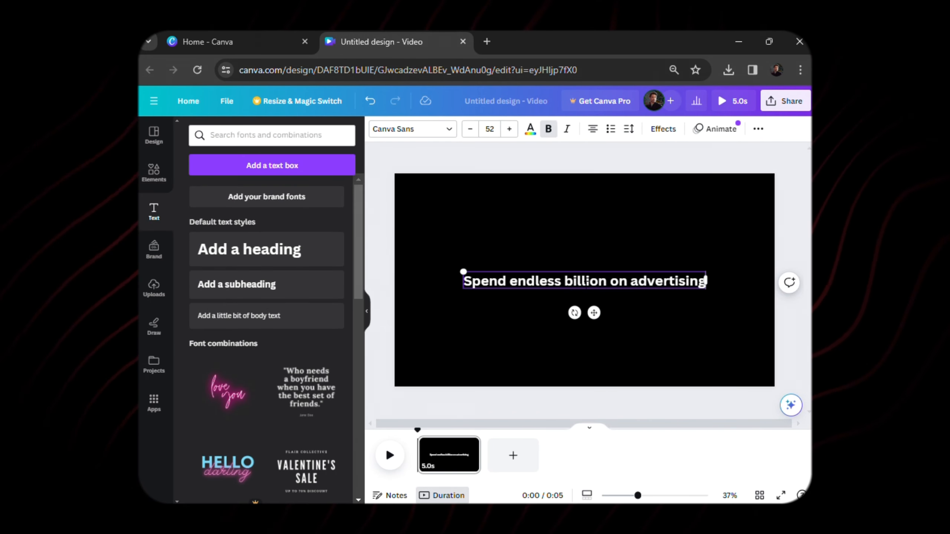
Change the font of the whole advertising sentence to Inter Light
triple_click(568, 284)
click(412, 129)
text(inter)
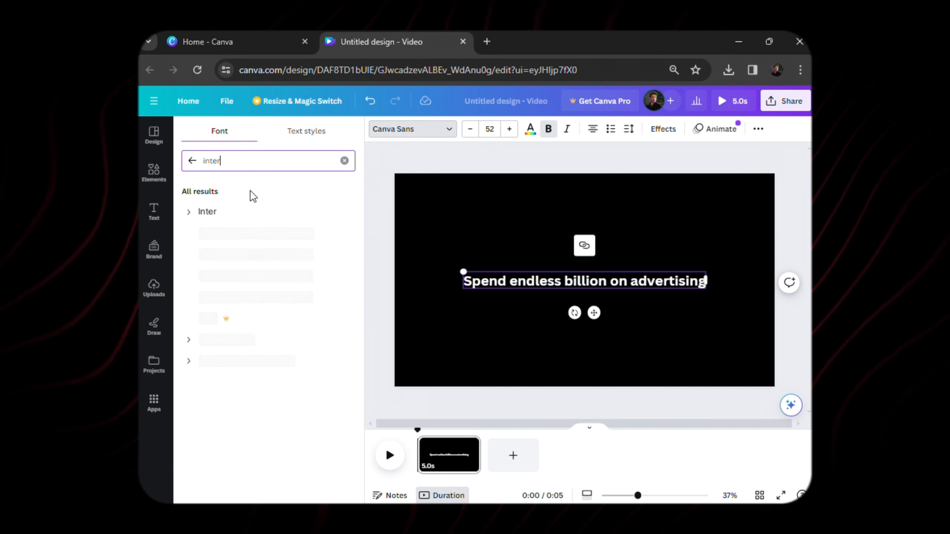
click(197, 217)
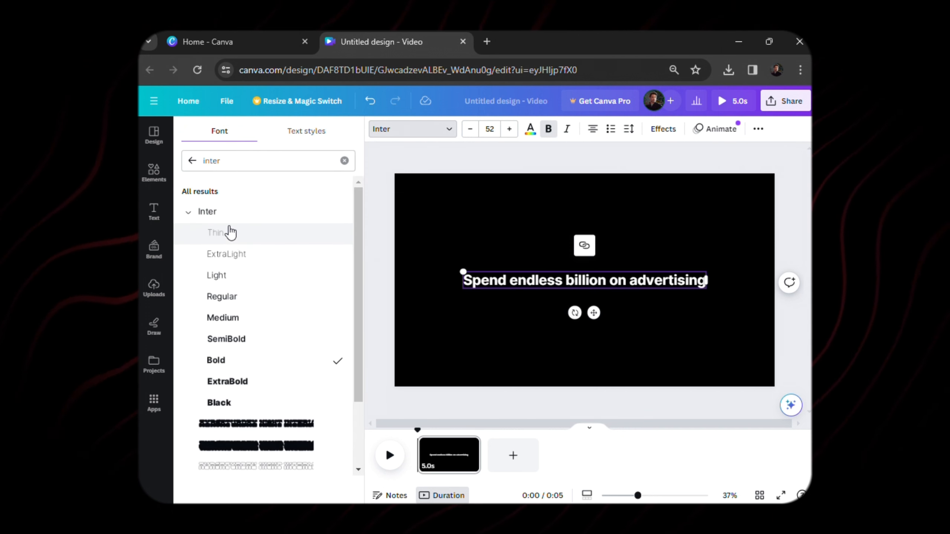
click(238, 275)
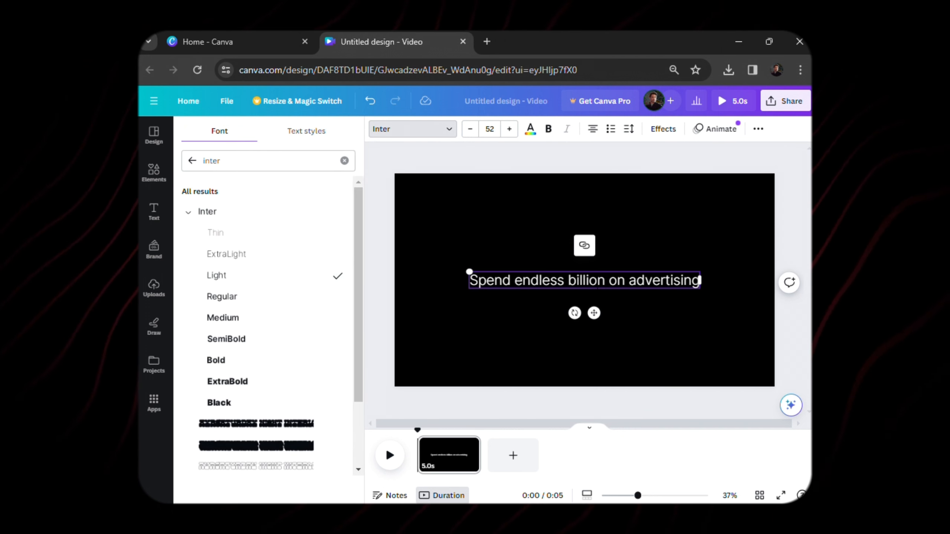
Make the word "billion" bold and set the whole sentence's font size to 78
double_click(589, 281)
click(549, 129)
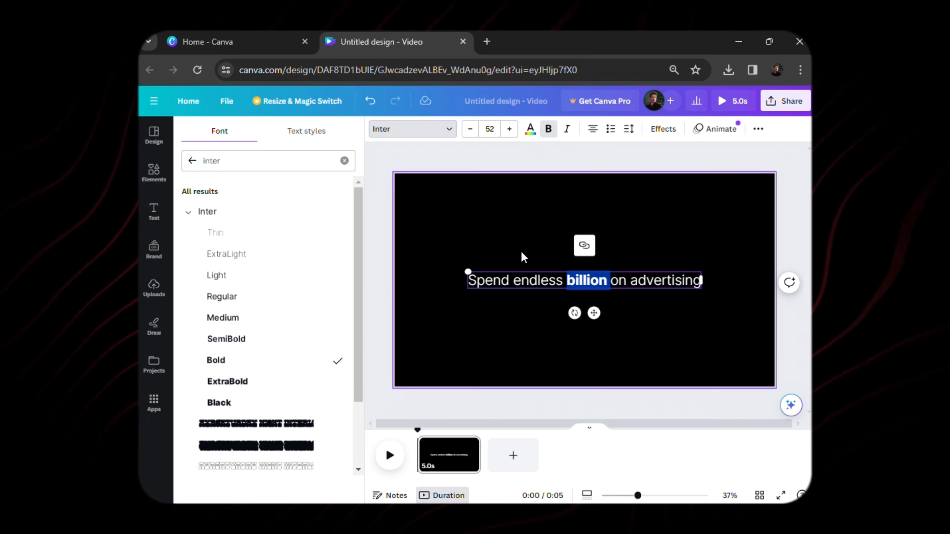
triple_click(525, 280)
click(492, 131)
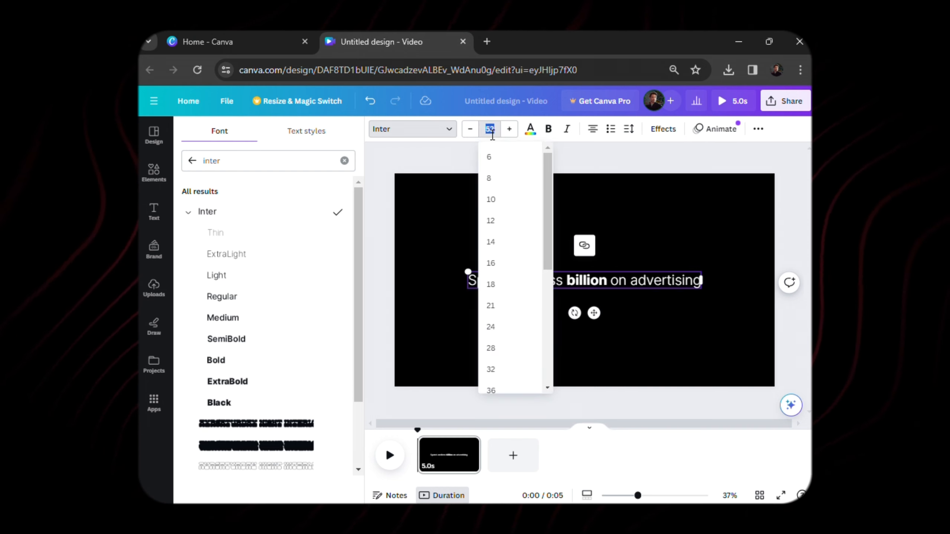
text(78)
key(Return)
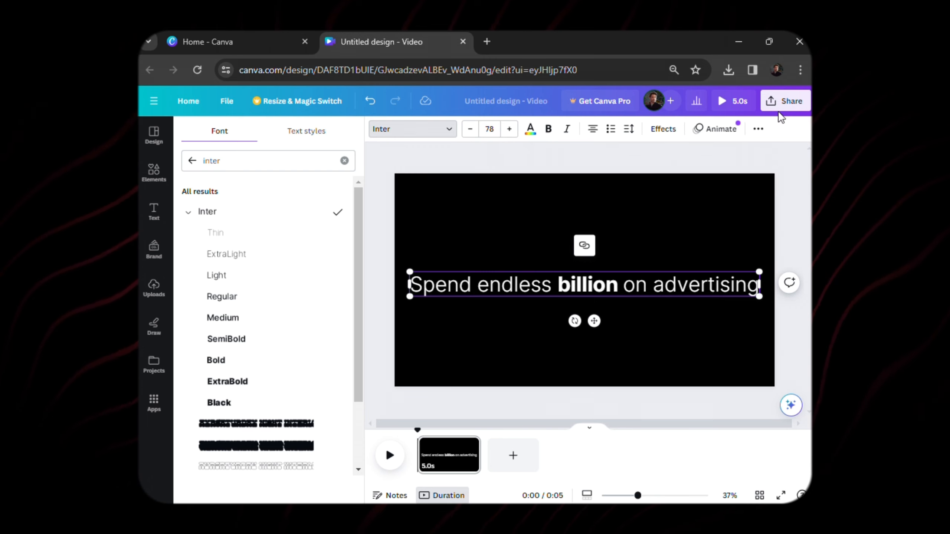
Download the text design, switch to CapCut and place Untitled design.jpg above the banknote clips at 00:00:02:06
click(782, 100)
click(664, 316)
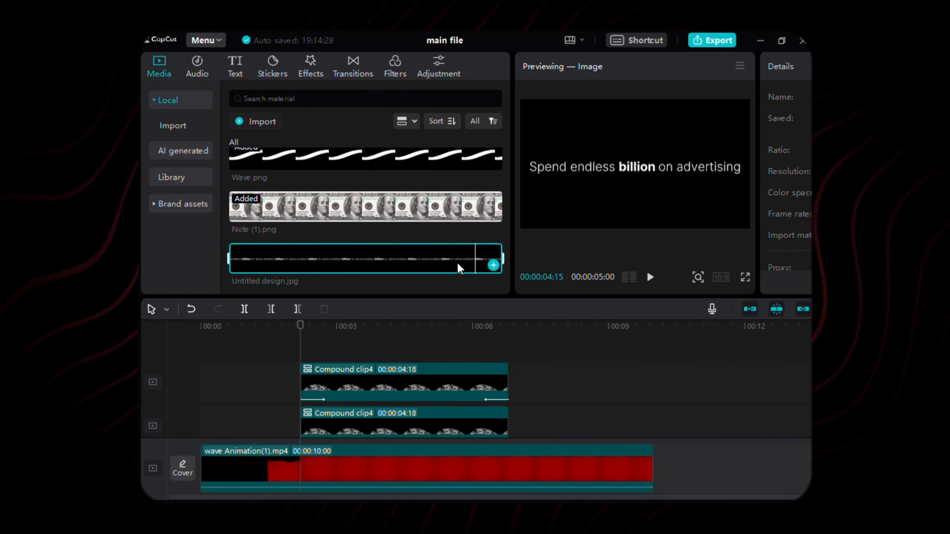
drag(459, 269, 311, 349)
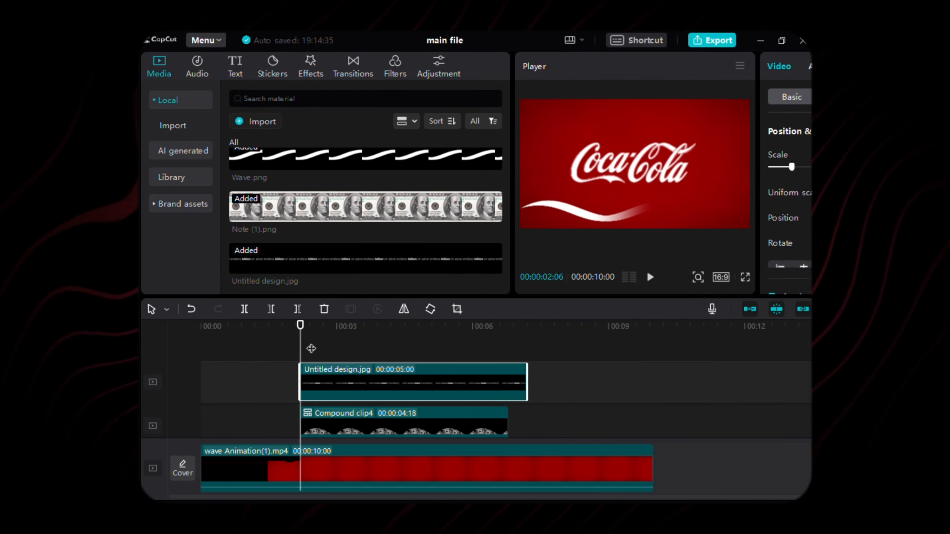
Change the text image's blend mode to drop its black background and set its scale to 55%
scroll(685, 150, up, 3)
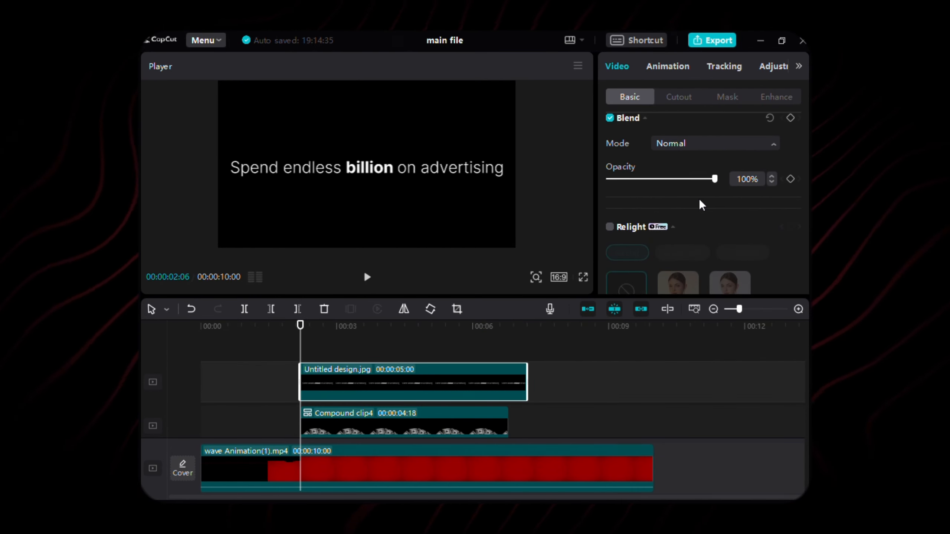
scroll(702, 205, up, 3)
click(744, 167)
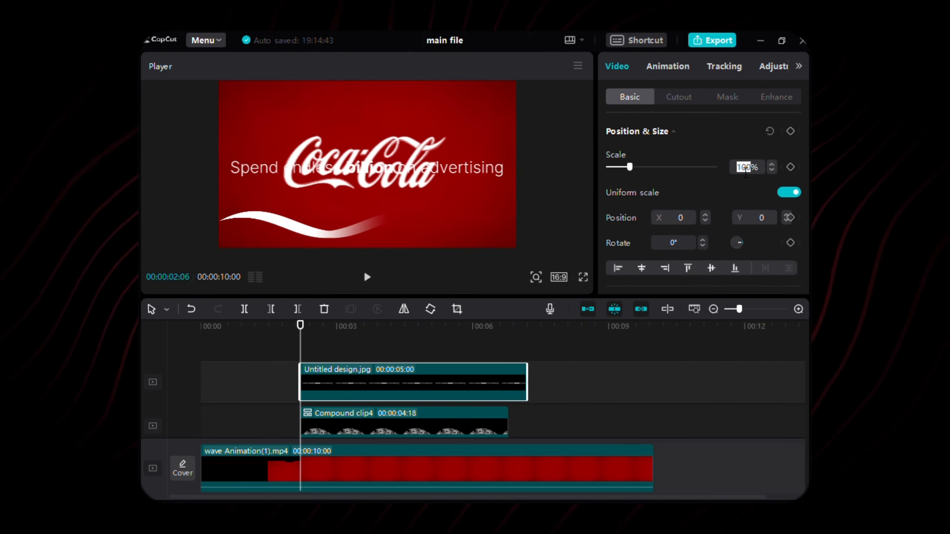
text(55)
key(Return)
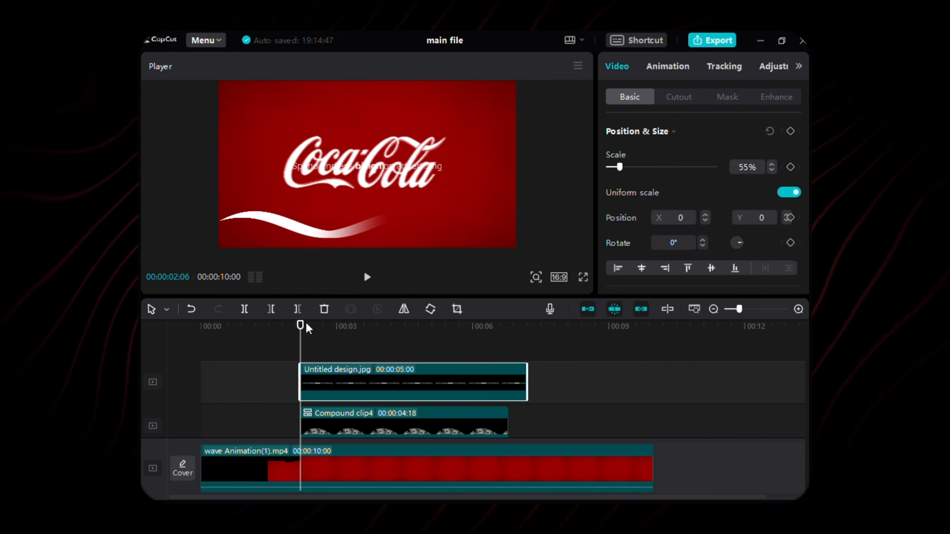
Trim the end of the Untitled design.jpg clip at 00:00:05:00
drag(306, 328, 439, 352)
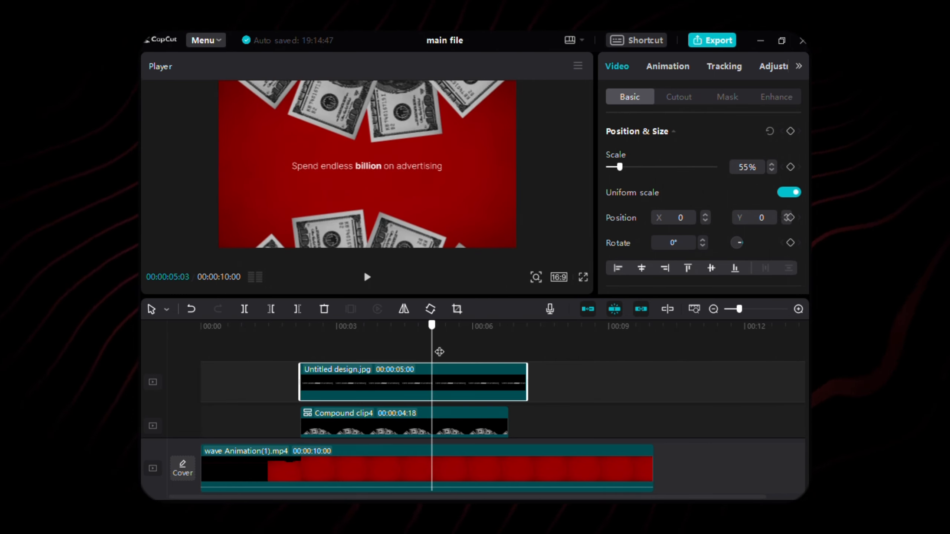
key(Left)
key(Left)
key(Left)
click(298, 309)
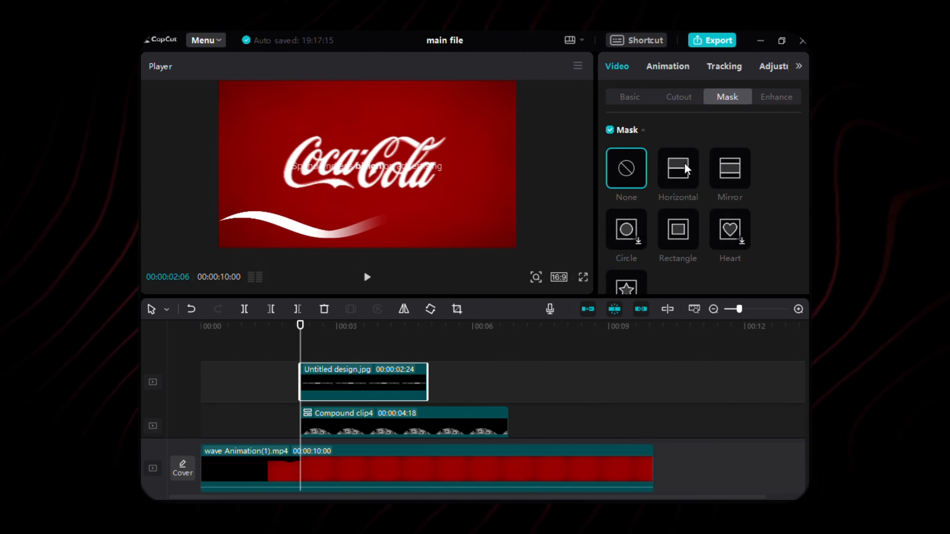
Apply a Horizontal mask to the text image with position keyframes at 00:00:02:06 (Y 0) and 00:00:02:19 (Y -102)
scroll(747, 212, down, 2)
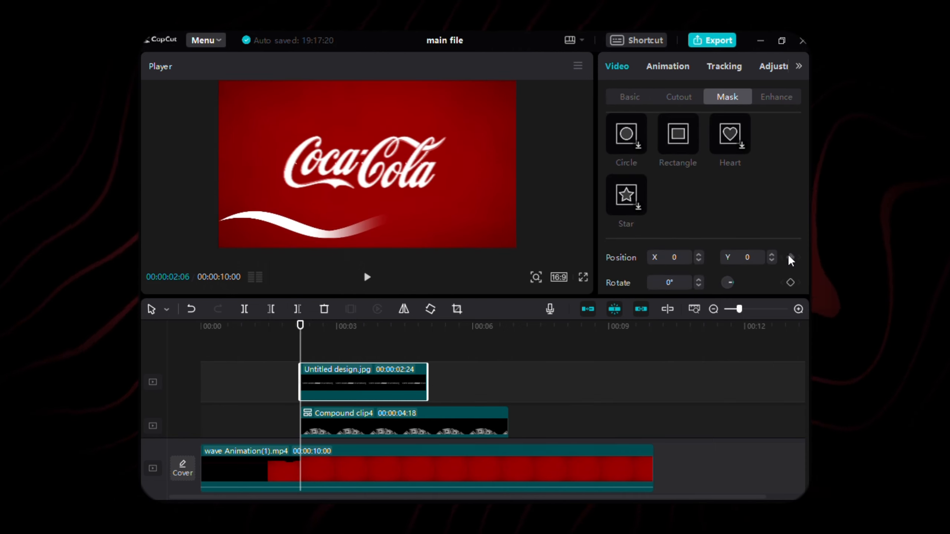
click(790, 257)
key(shift+Right)
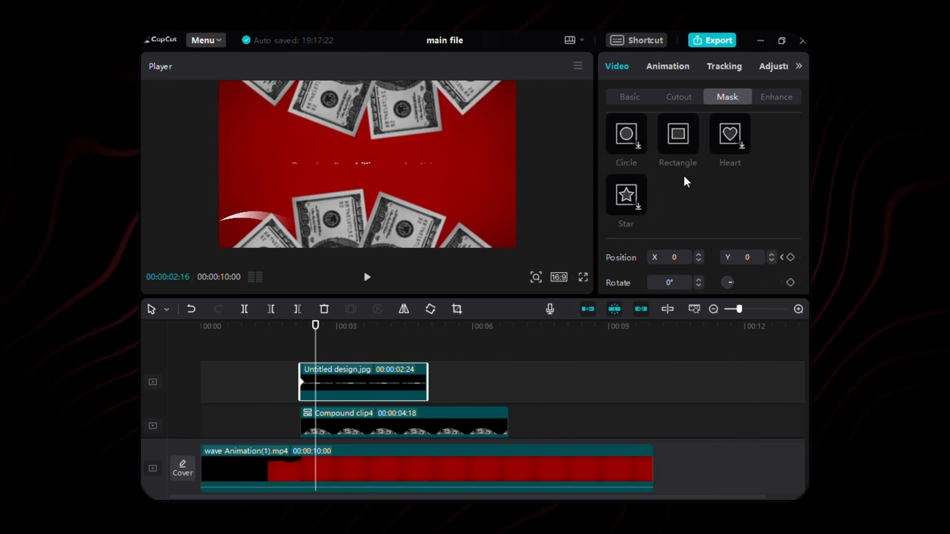
key(Right)
key(Right)
key(Right)
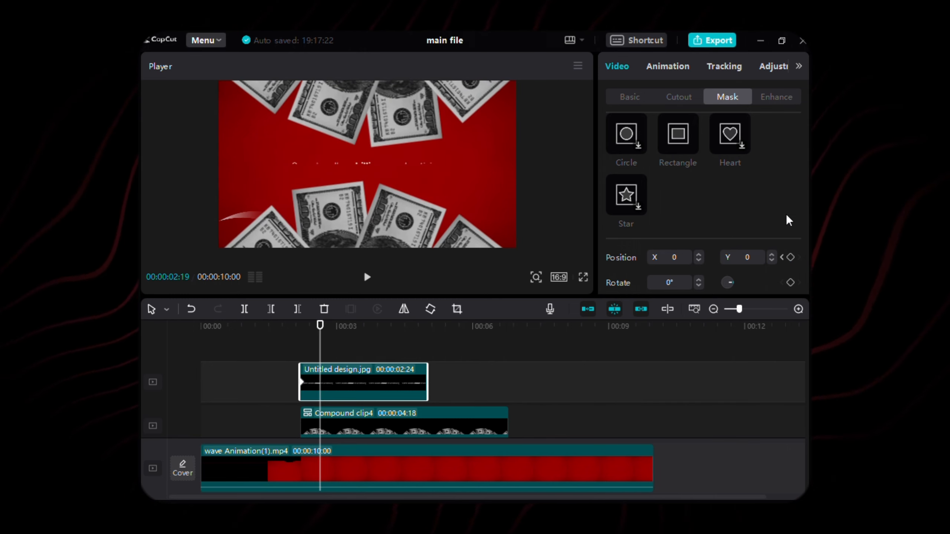
click(790, 257)
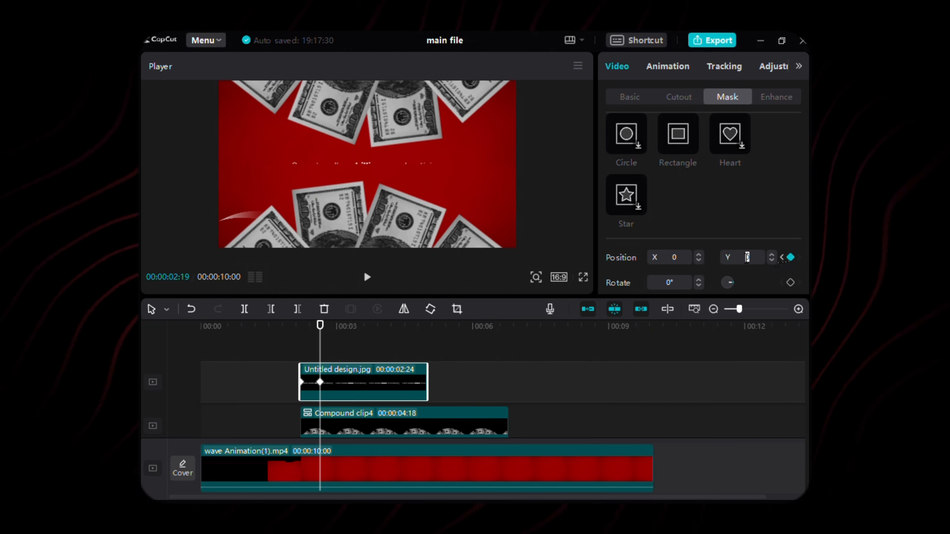
click(747, 257)
text(-102)
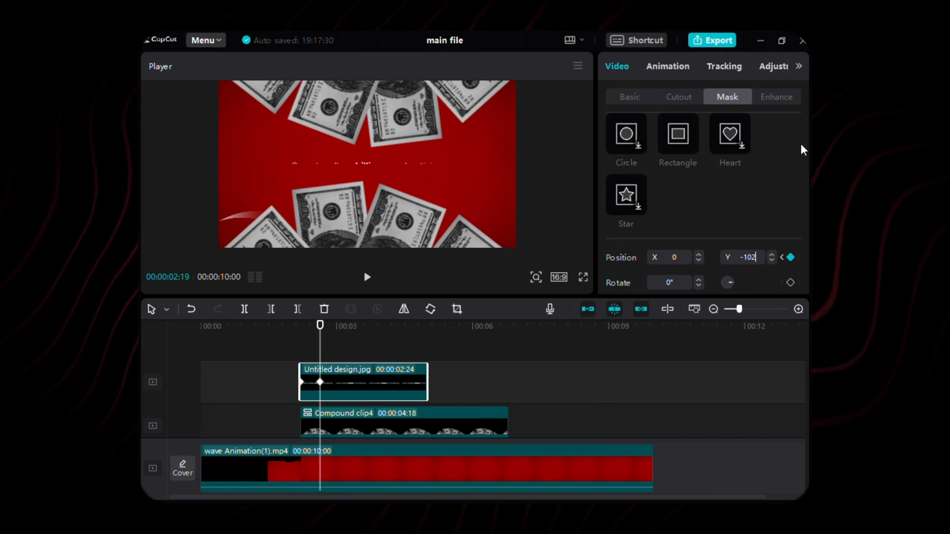
key(Return)
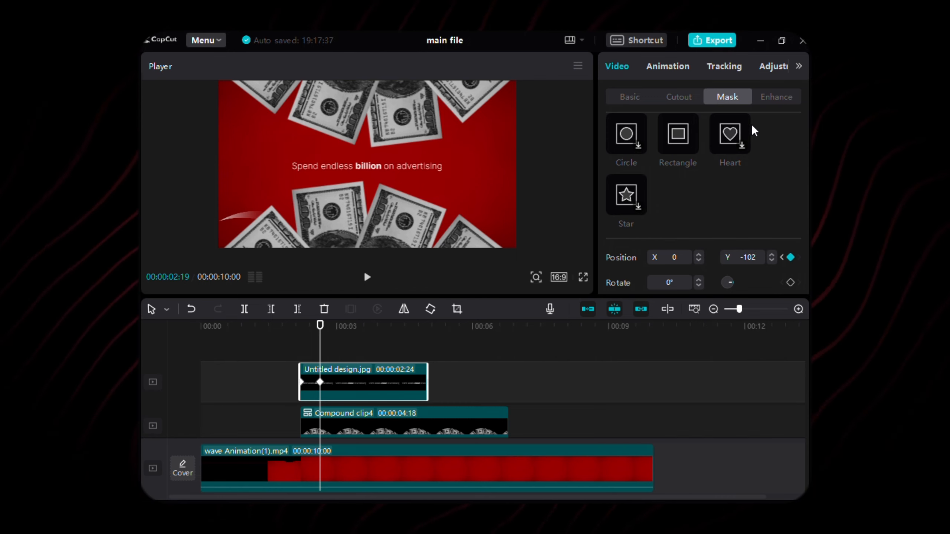
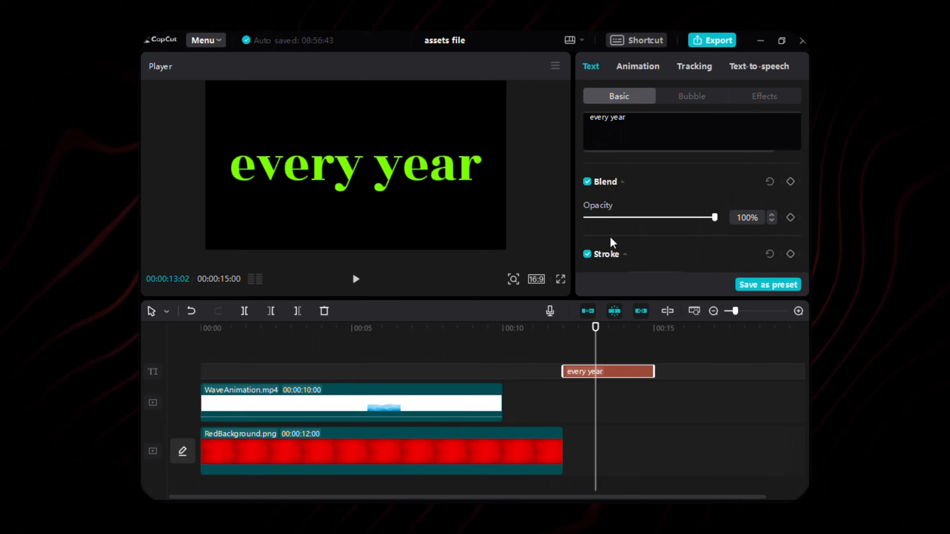
Give the green "every year" text a white stroke with a thickness of 9
scroll(621, 240, down, 1)
click(641, 233)
click(650, 292)
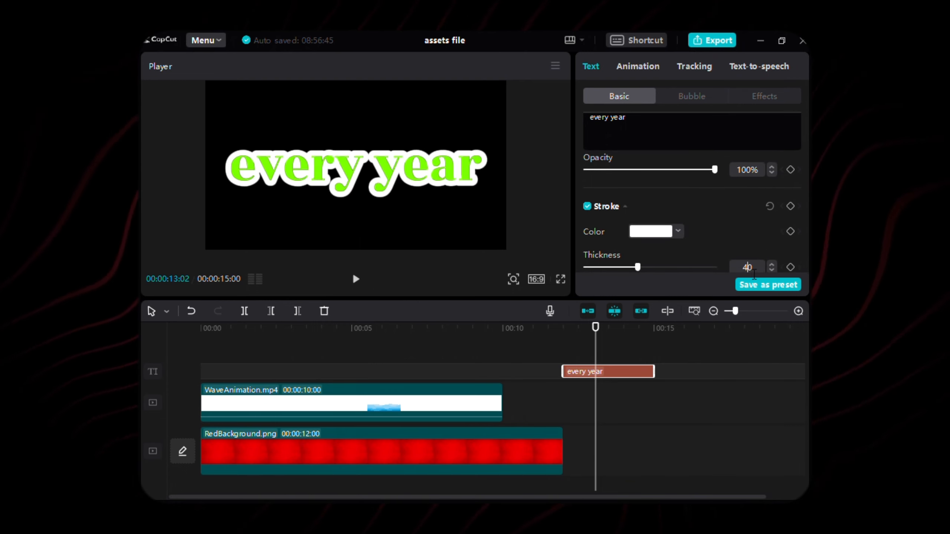
double_click(748, 268)
text(9)
Apply the first background style in black to the "every year" text
scroll(600, 229, down, 2)
click(598, 228)
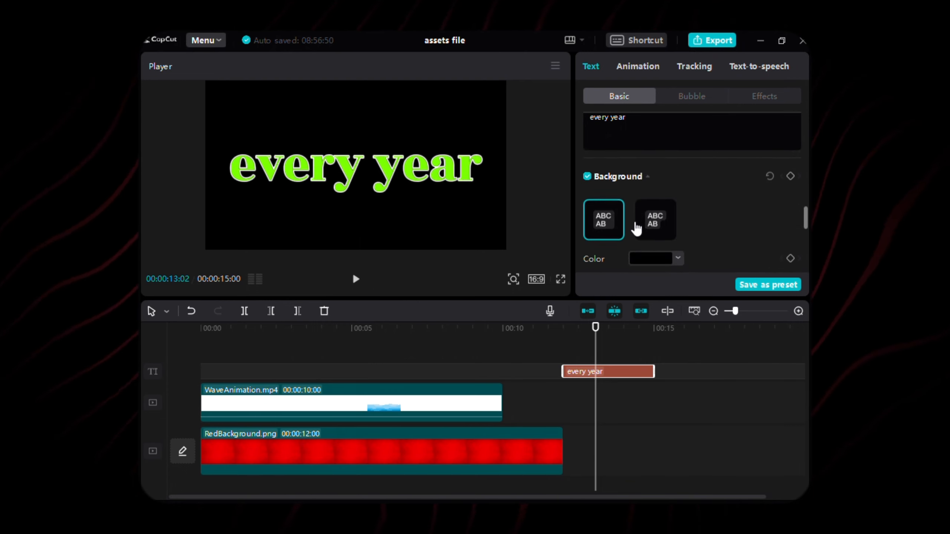
scroll(599, 206, down, 1)
scroll(688, 241, down, 4)
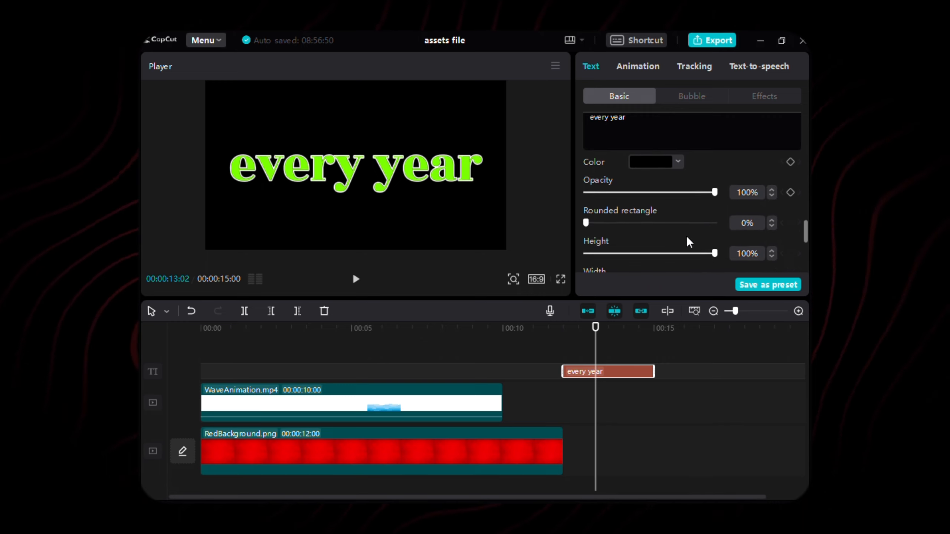
scroll(692, 233, down, 1)
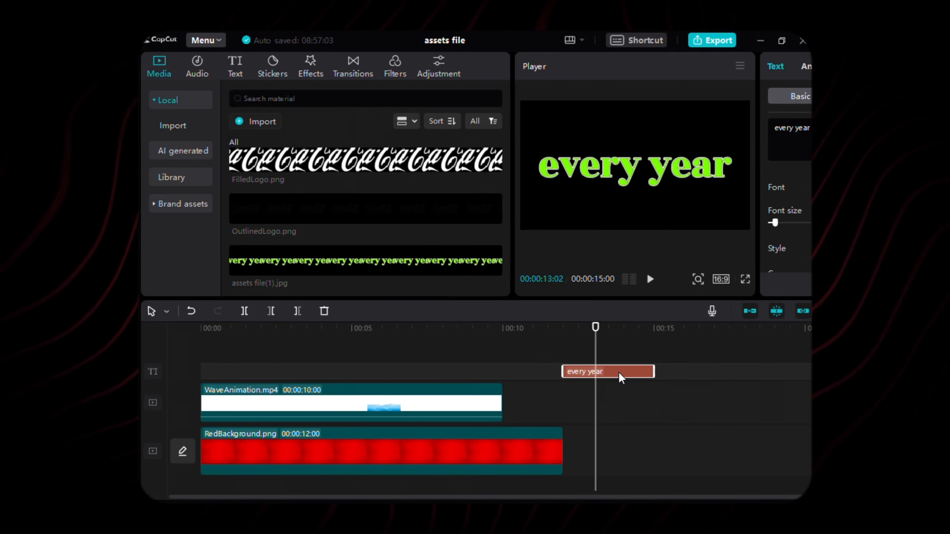
Disable the "every year" text clip and place assets file(1).jpg below it, starting where the red background clip ends
key(v)
drag(328, 258, 702, 440)
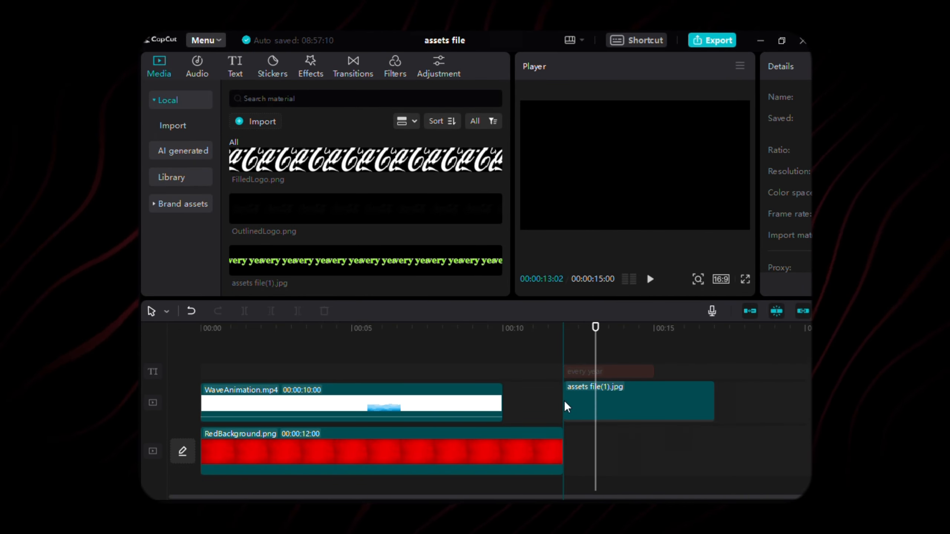
Chroma key the green out of assets file(1).jpg with a strength of 50
click(581, 329)
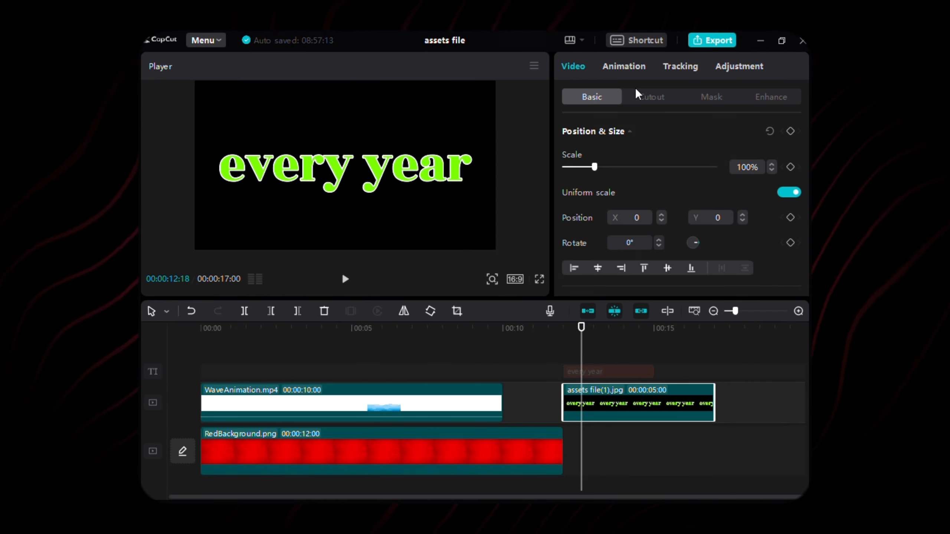
click(642, 99)
click(566, 131)
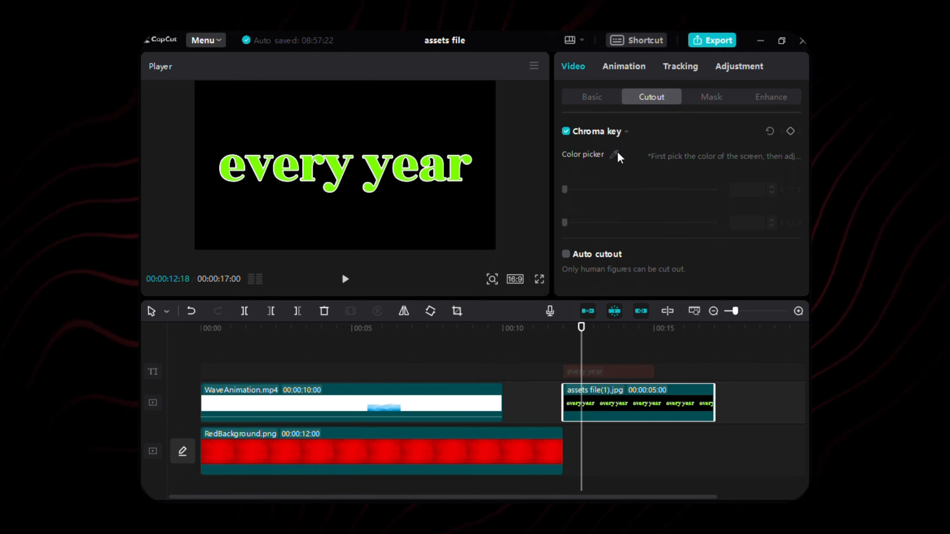
click(614, 154)
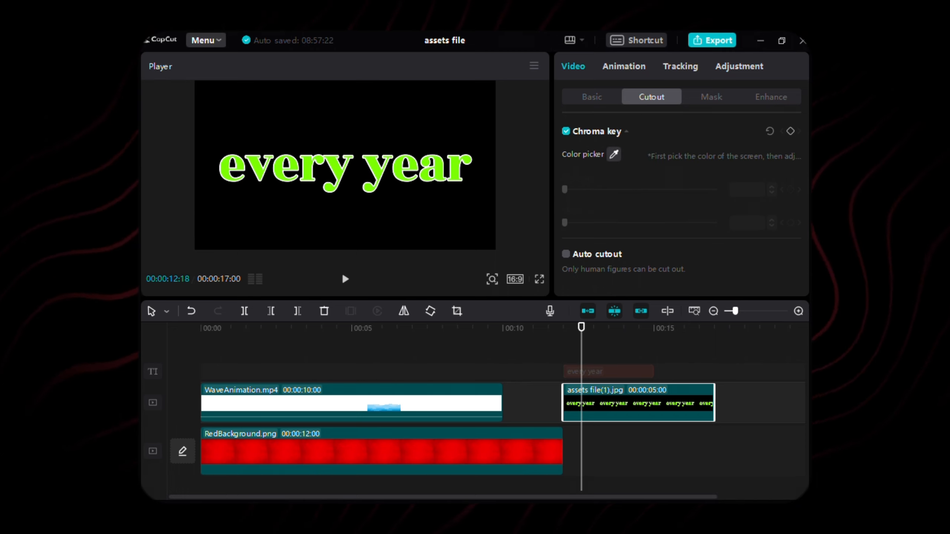
click(457, 166)
click(747, 194)
text(5)
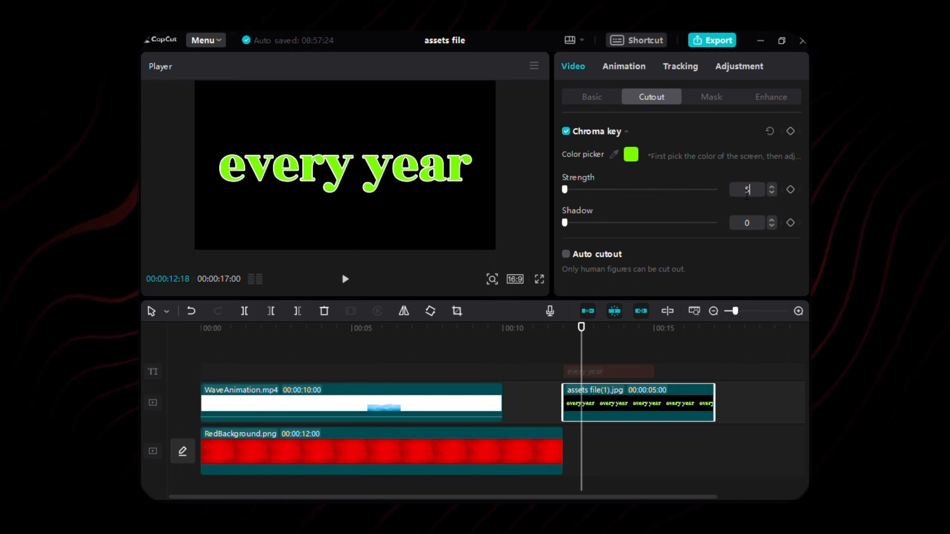
text(0)
key(Return)
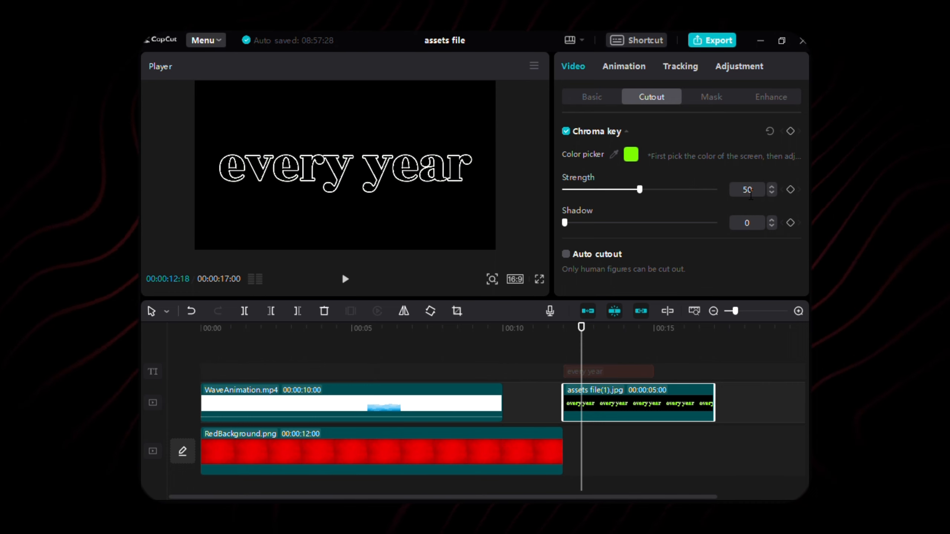
Copy WaveAnimation.mp4 and place the duplicate beneath assets file(1).jpg, starting at 00:00:12:00 where the red background clip ends
click(410, 395)
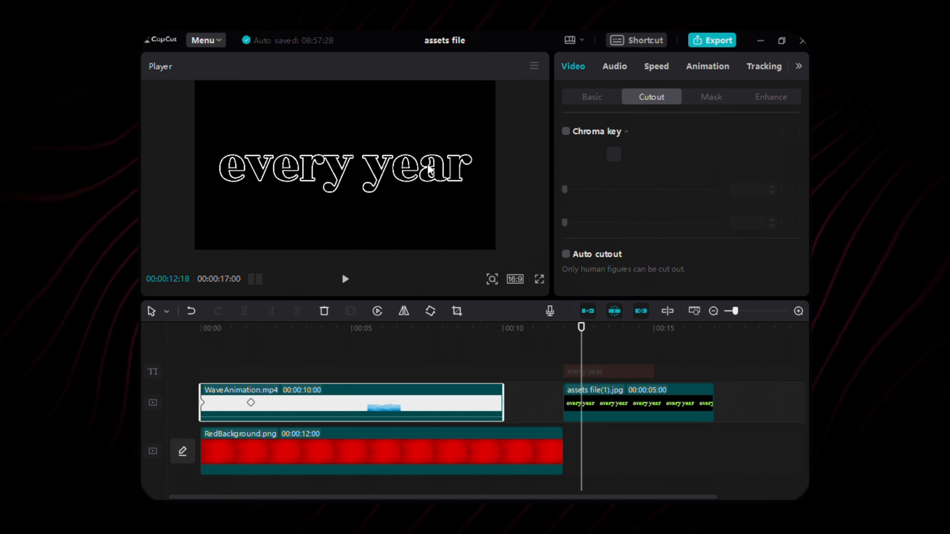
right_click(589, 444)
click(634, 450)
drag(664, 375, 643, 464)
drag(614, 435, 573, 441)
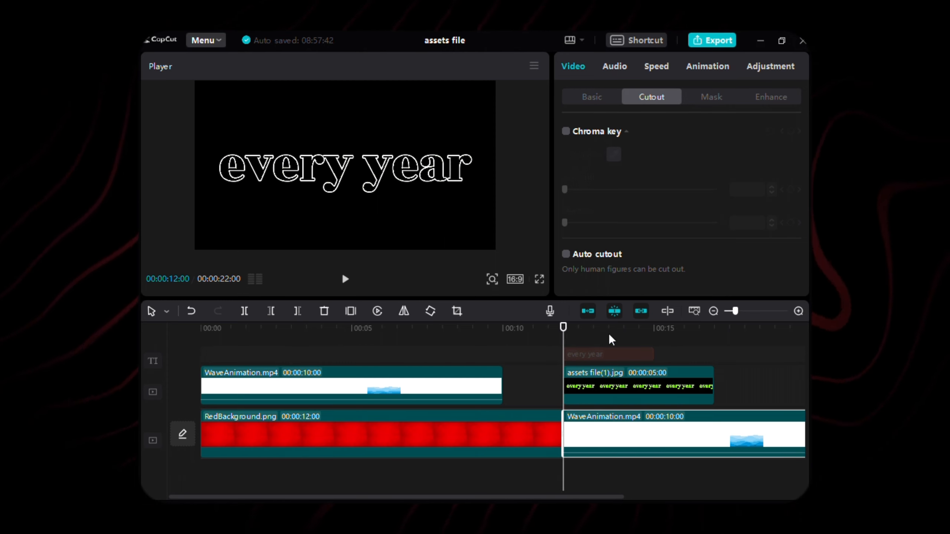
Set the duplicated wave clip's Y position to -162 and play back the wave filling the "every year" letters
click(584, 99)
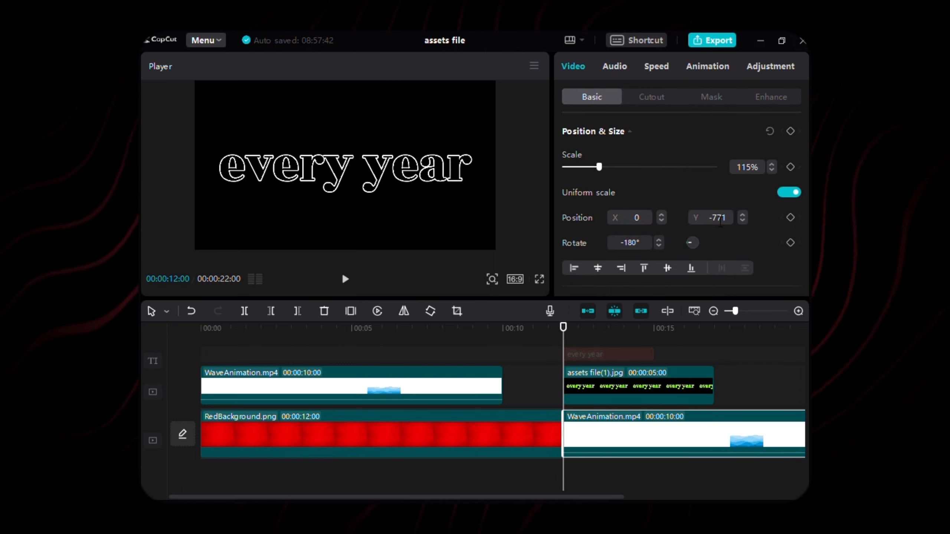
click(720, 220)
text(-1)
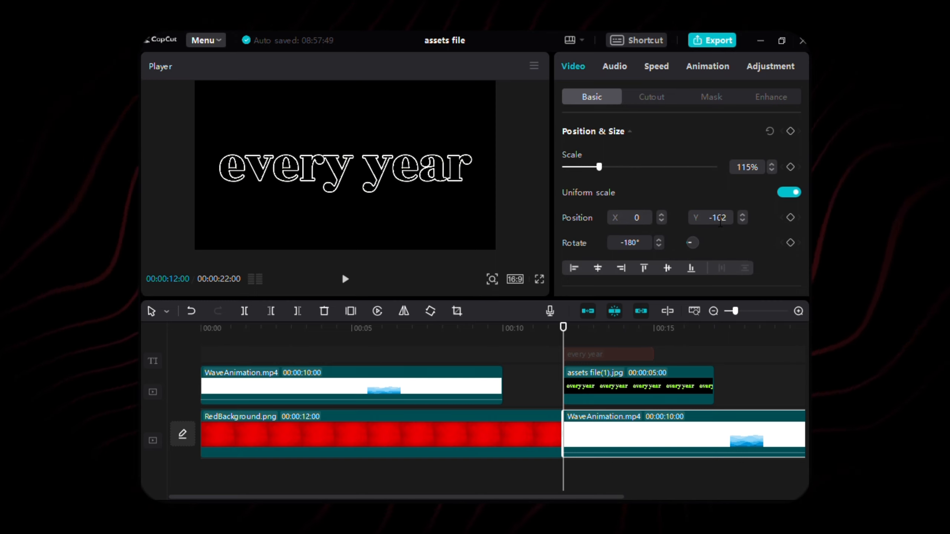
scroll(691, 222, down, 2)
scroll(691, 222, down, 2)
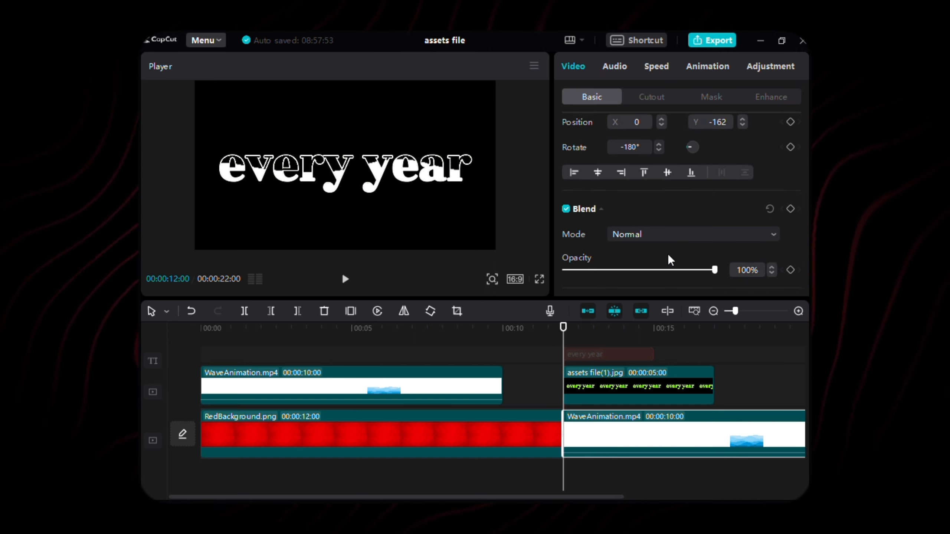
click(345, 279)
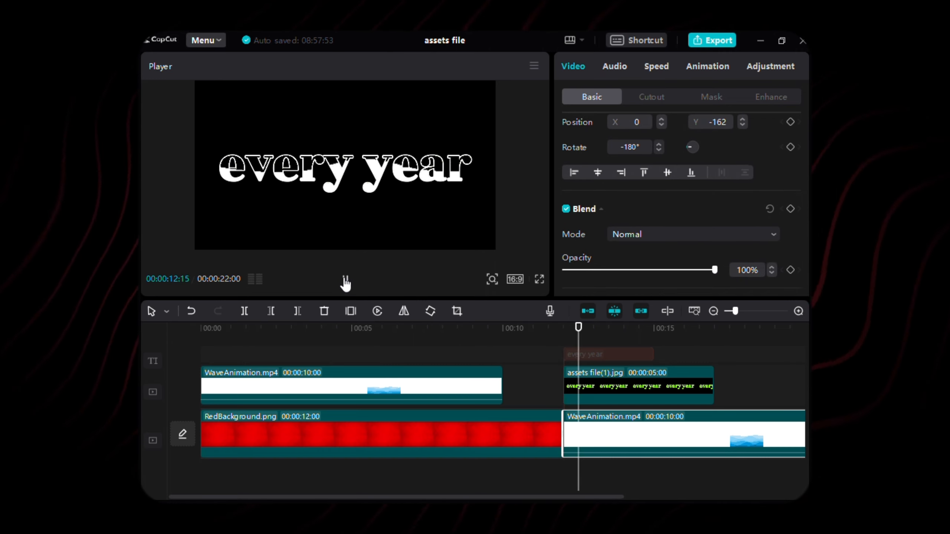
click(345, 280)
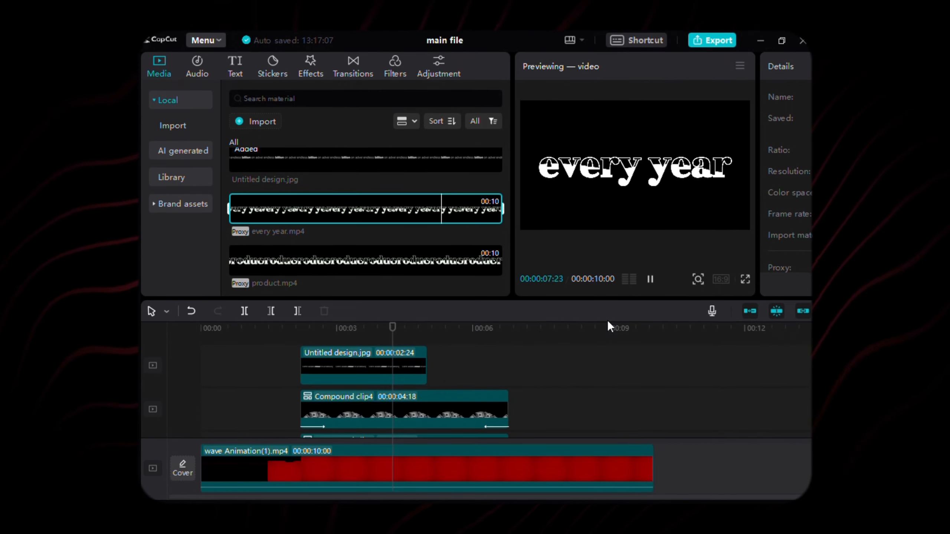
In the main file project, place every year.mp4 on a track above Untitled design.jpg, starting at 00:00:04:07
drag(398, 213, 527, 384)
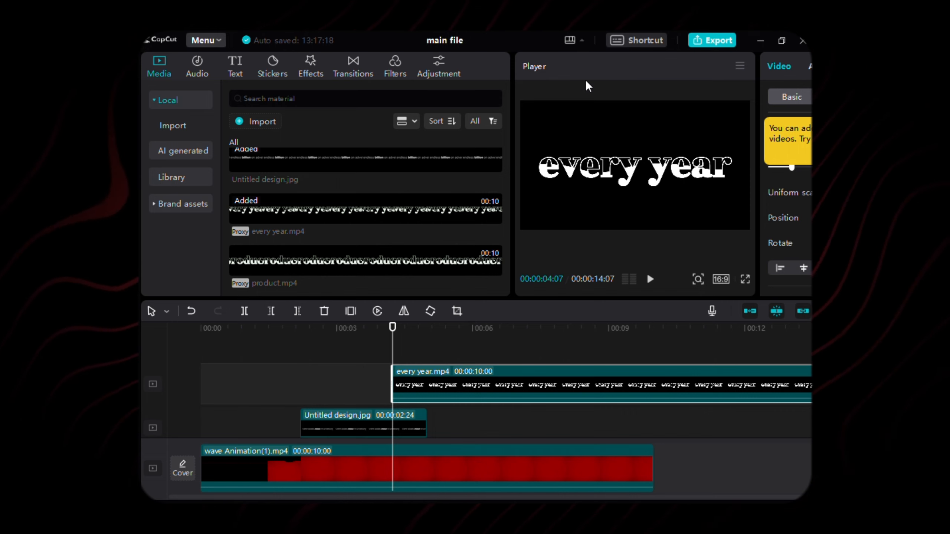
click(603, 87)
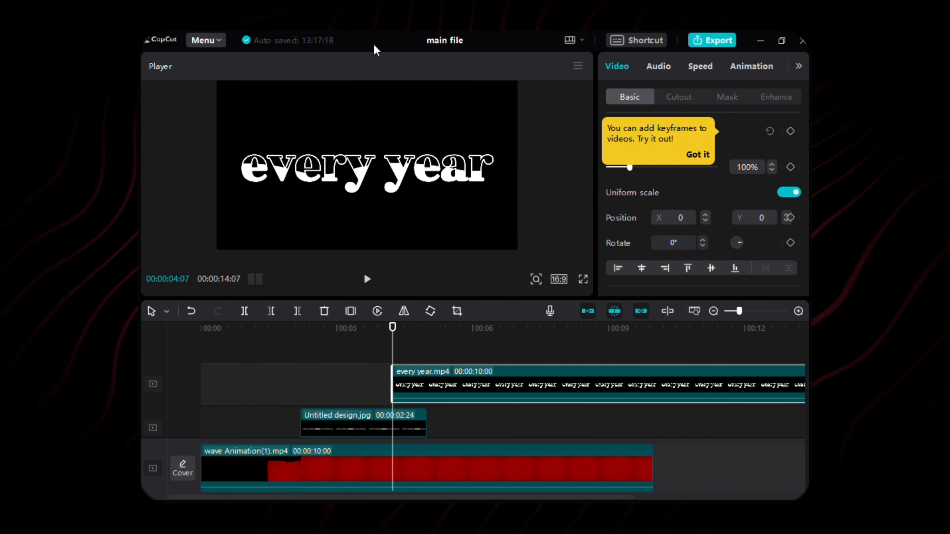
click(698, 156)
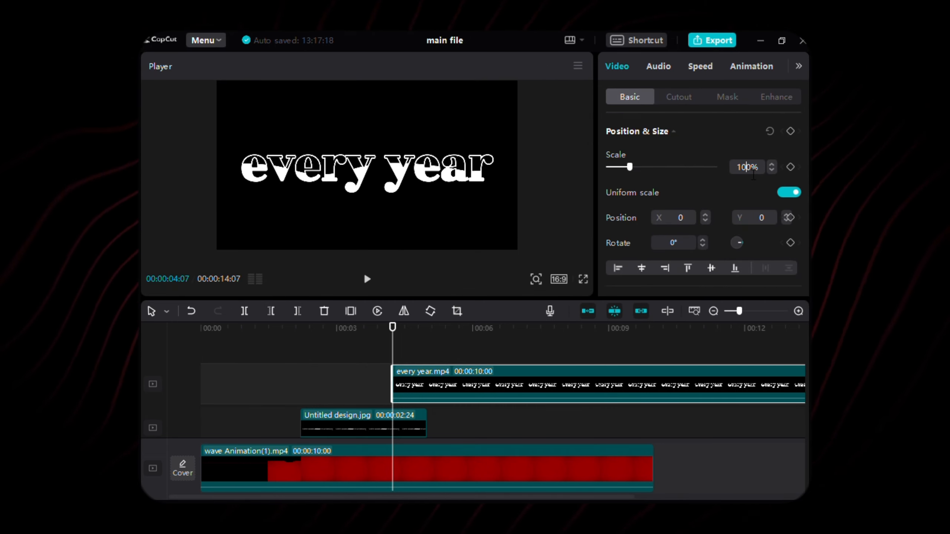
Scale every year.mp4 to 82% and set its Y position to -195
double_click(753, 173)
text(82)
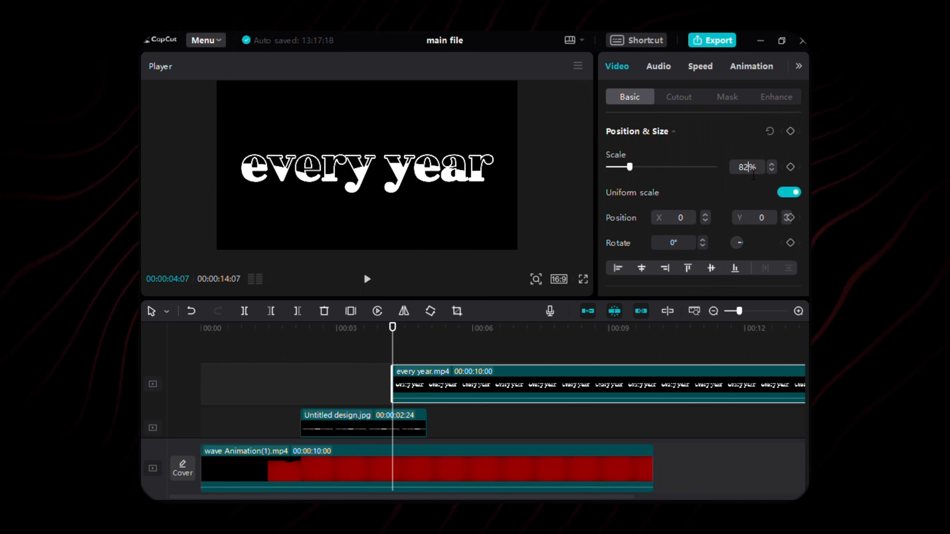
key(Return)
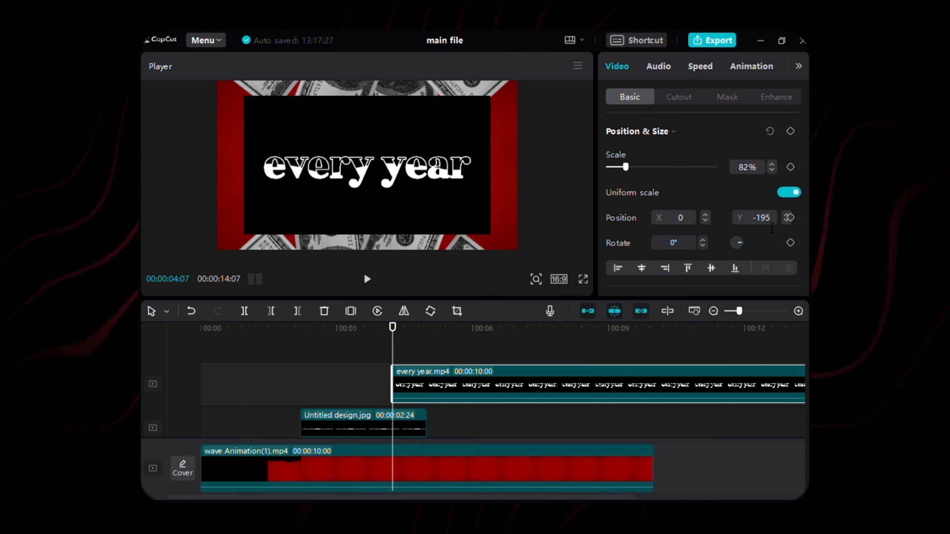
key(Return)
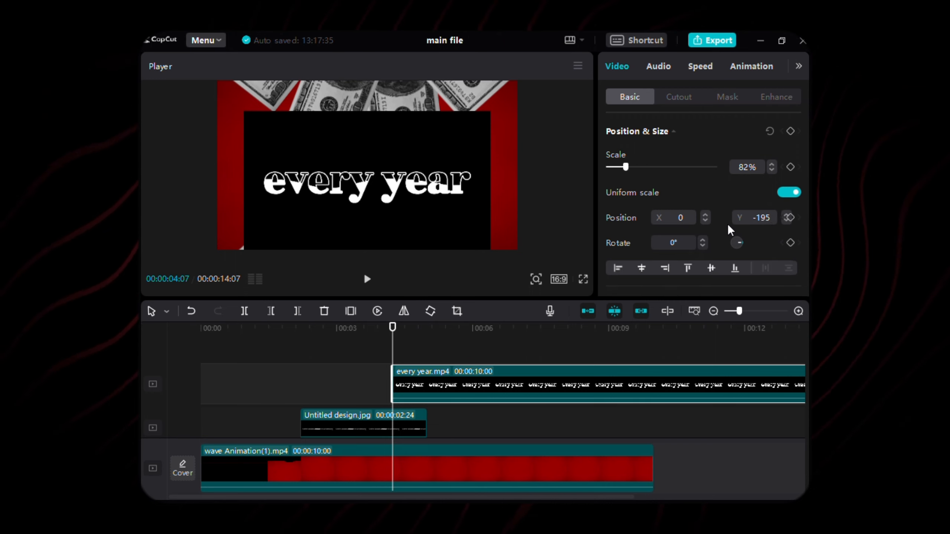
Set the blend mode of every year.mp4 to Brighten and give it a 0.1 s Fade In animation
scroll(718, 239, down, 3)
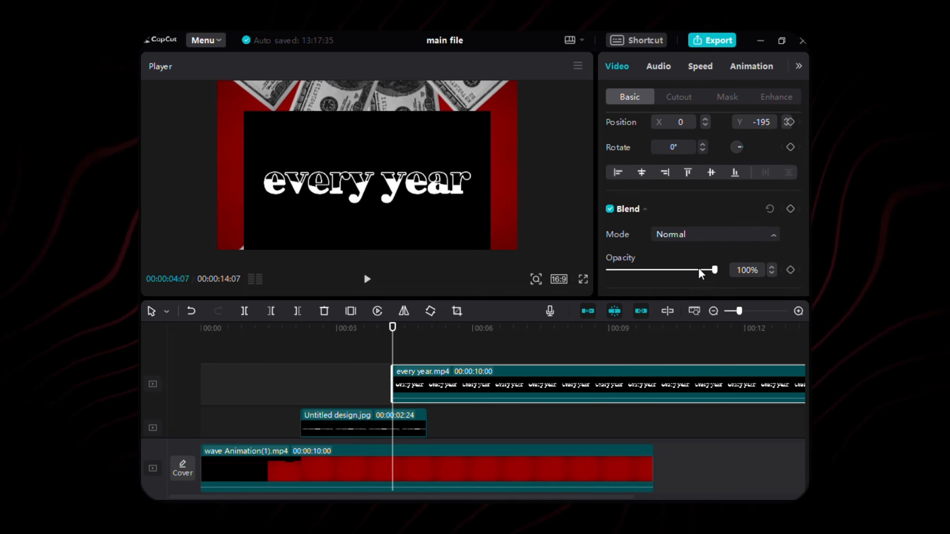
click(701, 280)
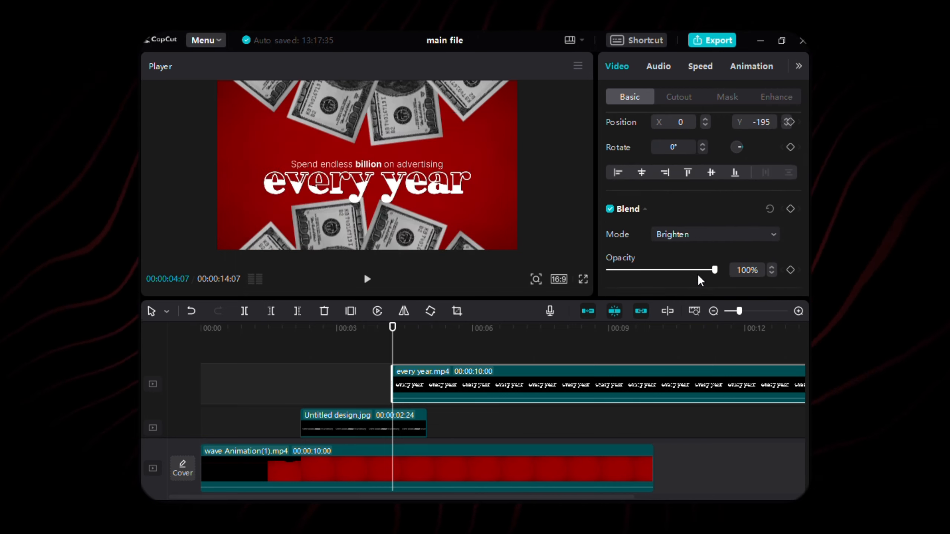
click(758, 75)
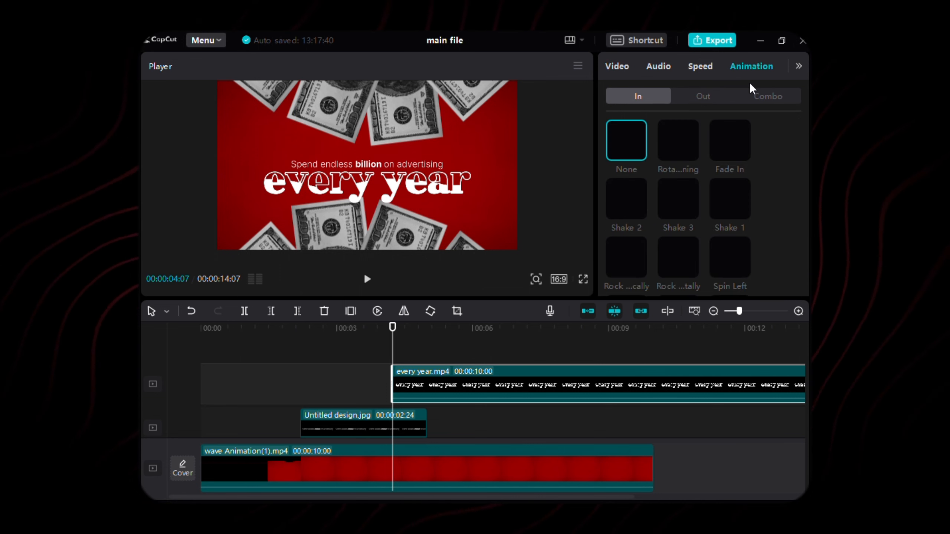
click(729, 140)
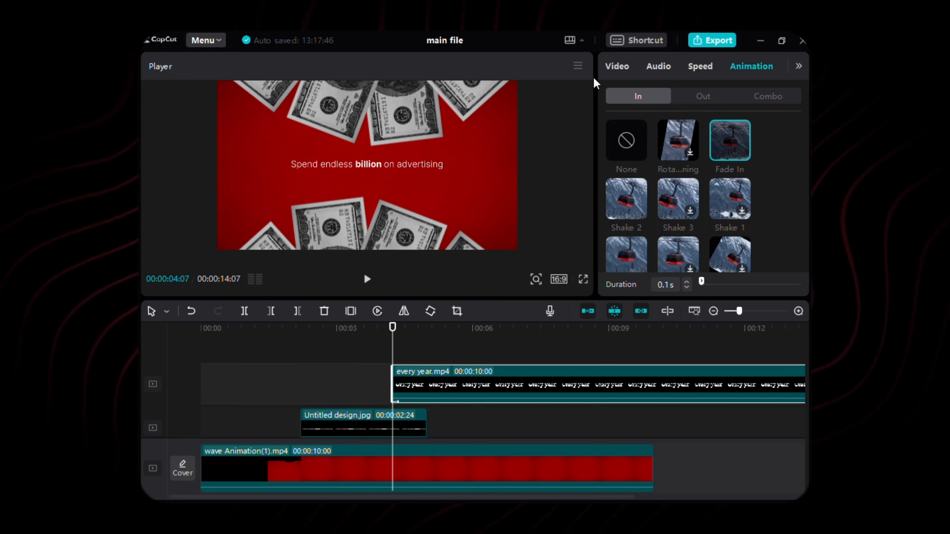
Apply the Rebound Swing effect to every year.mp4 with strength 0, size 5 and a reduced speed
click(311, 63)
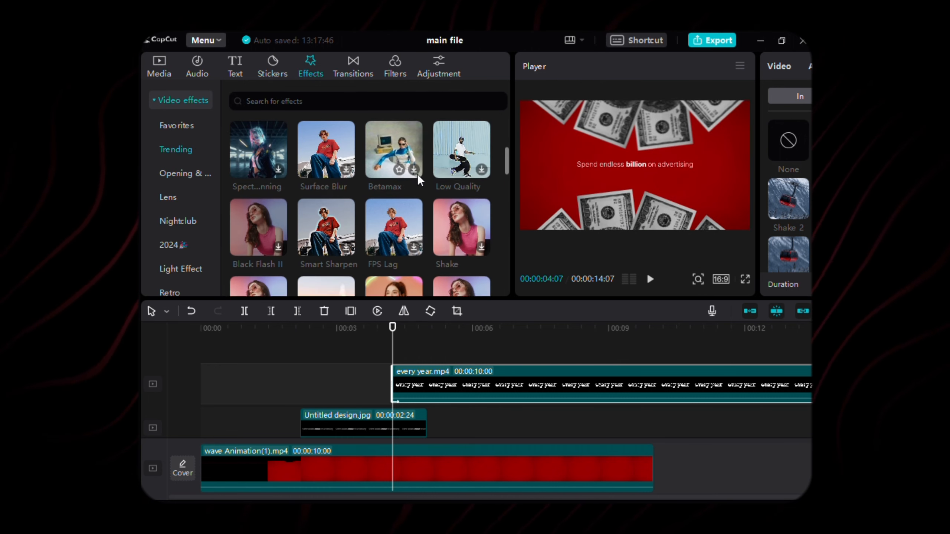
scroll(418, 180, down, 3)
drag(266, 211, 464, 385)
drag(512, 258, 337, 258)
click(775, 188)
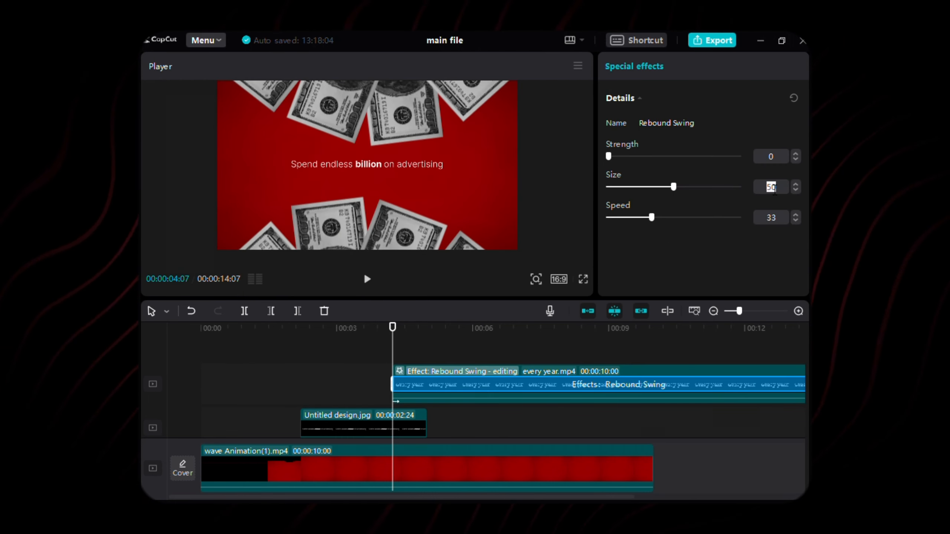
text(5)
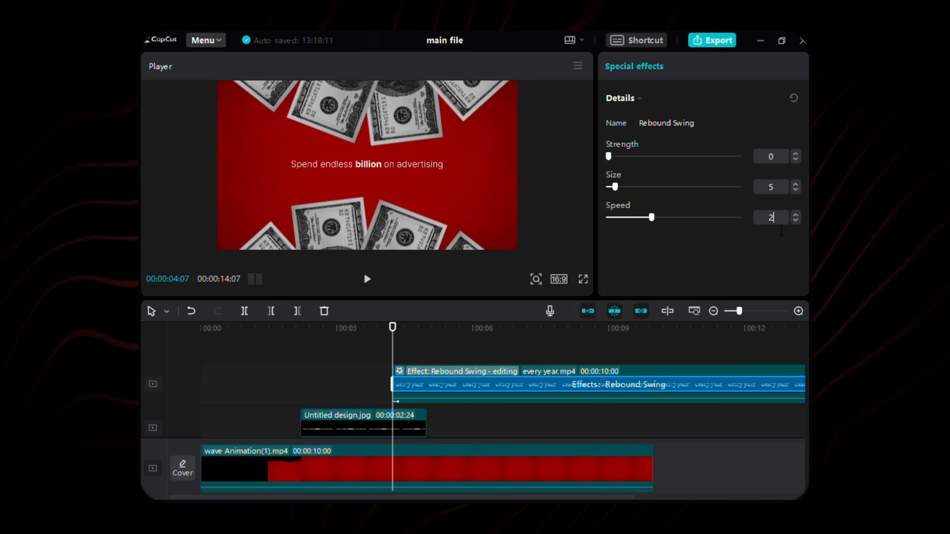
key(Return)
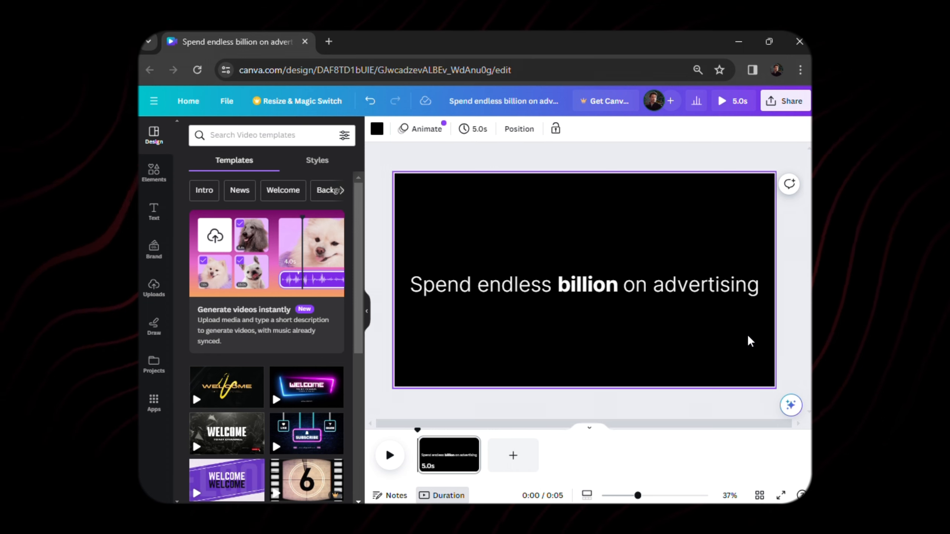
In Canva, replace the text with "but will once never try to sell their on products" and fit it on one line at size 63.2
click(545, 295)
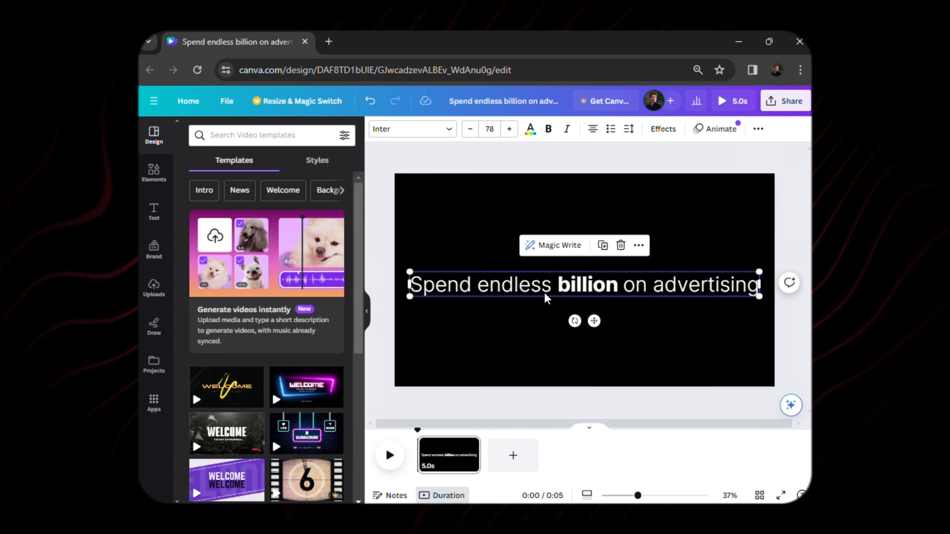
double_click(550, 296)
text(but will once never try to sell their on products)
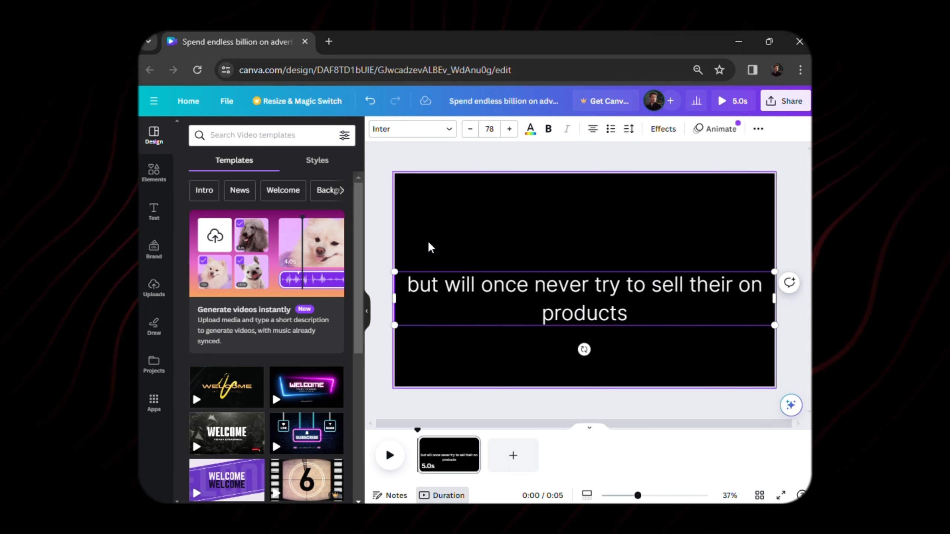
scroll(587, 275, down, 2)
click(538, 276)
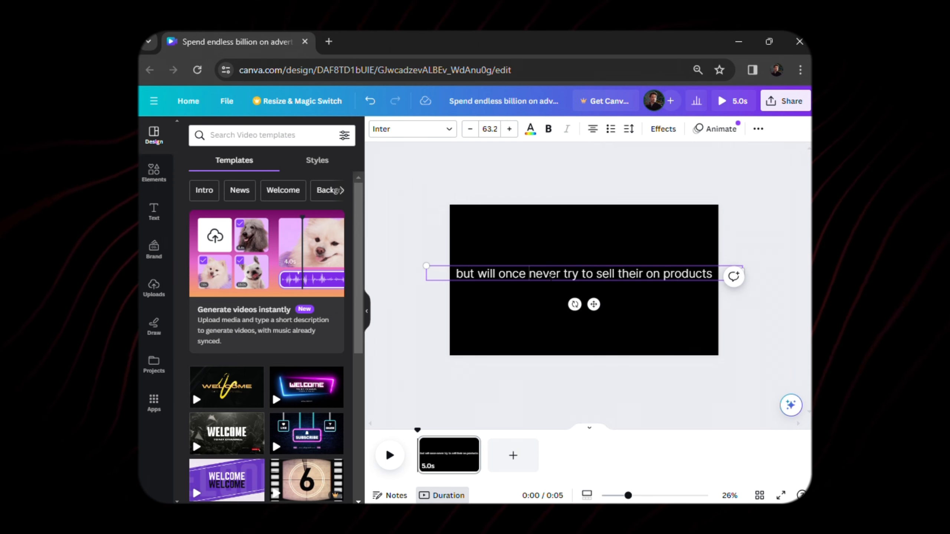
Make the words "never" and "sell" bold in the text line
double_click(537, 274)
click(548, 129)
double_click(606, 273)
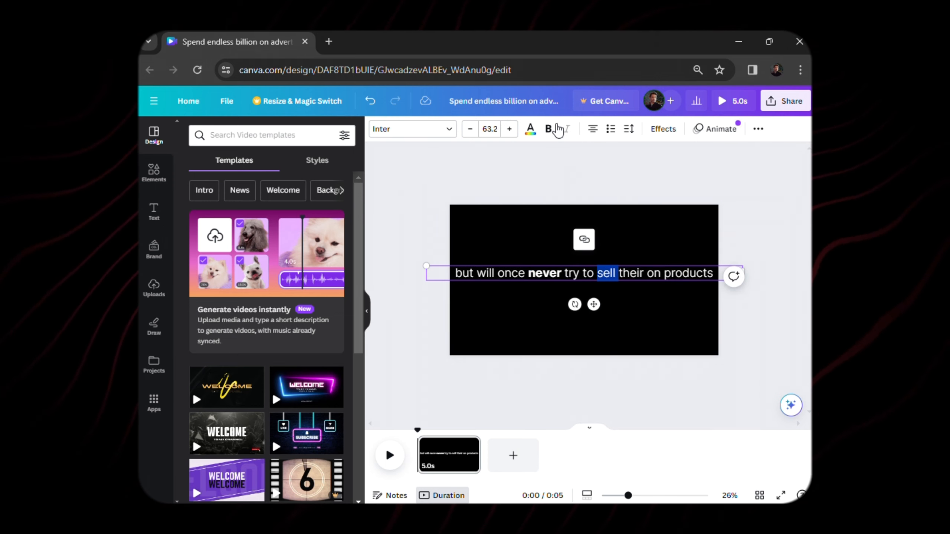
click(549, 129)
Apply the Shift text animation to the whole line, on enter and word by word
triple_click(659, 274)
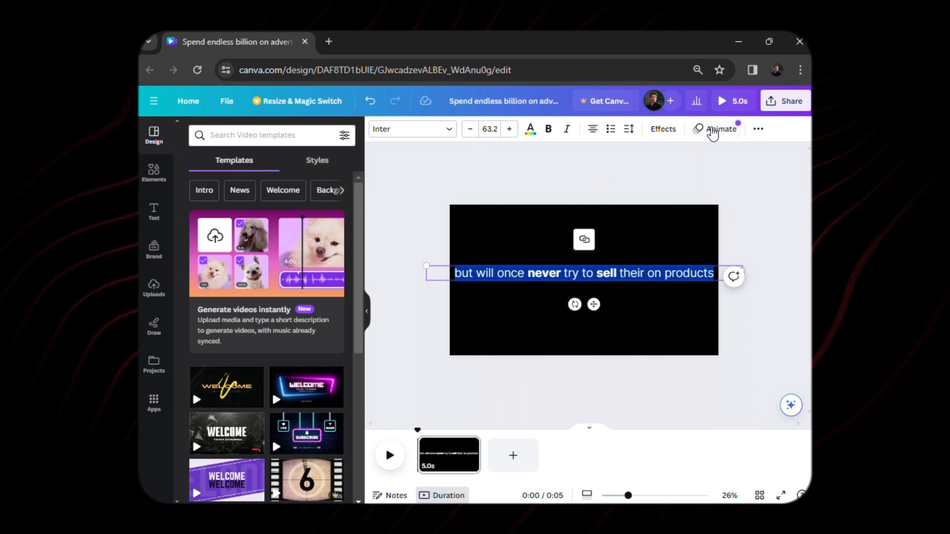
click(714, 129)
scroll(347, 320, down, 3)
click(339, 346)
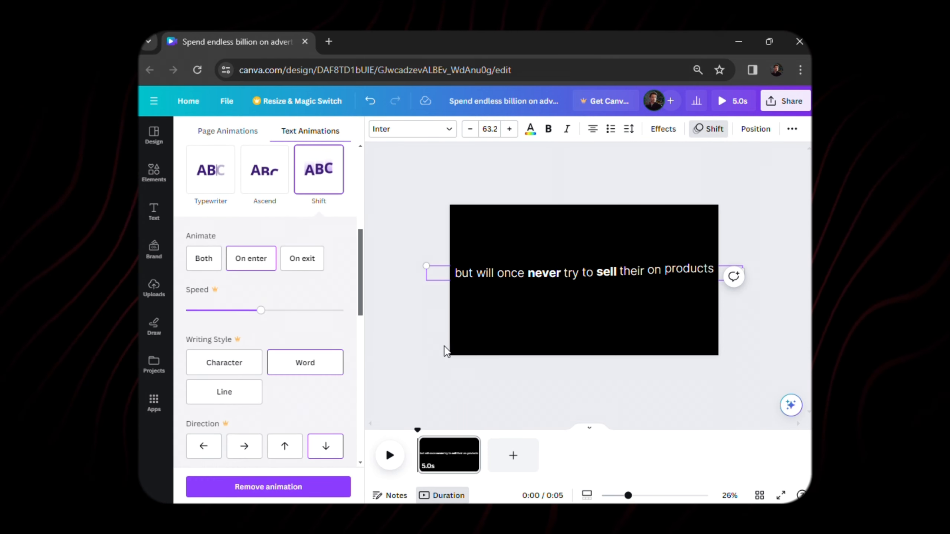
Center the text line vertically on the page and download the design
click(641, 234)
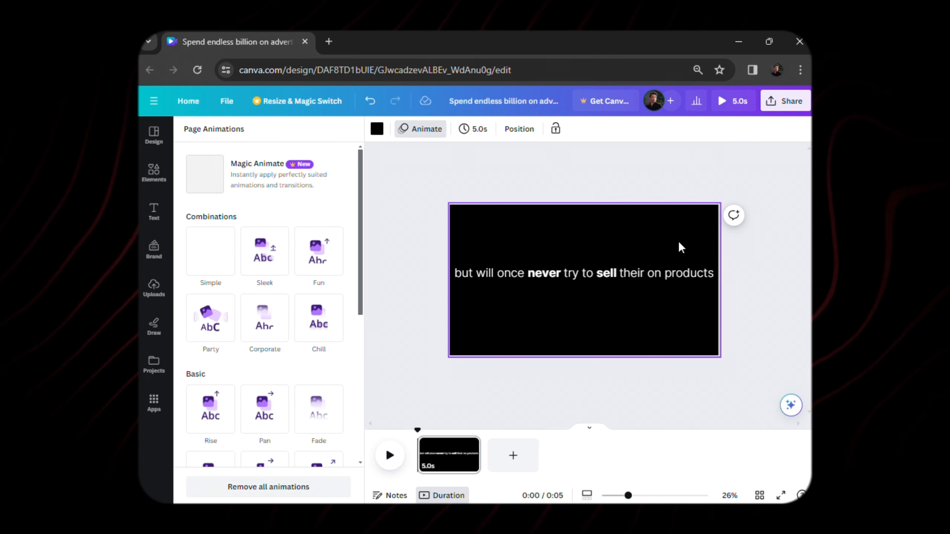
click(610, 274)
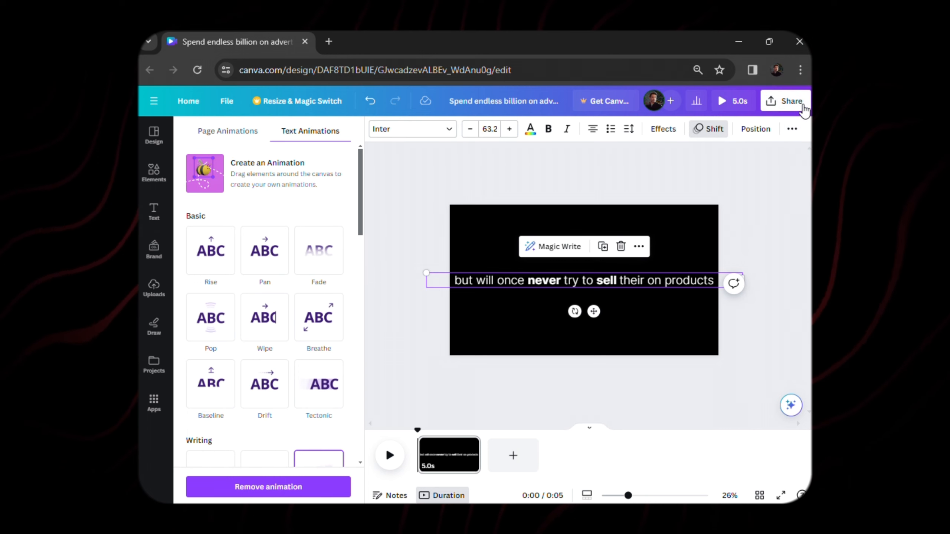
click(785, 101)
click(637, 365)
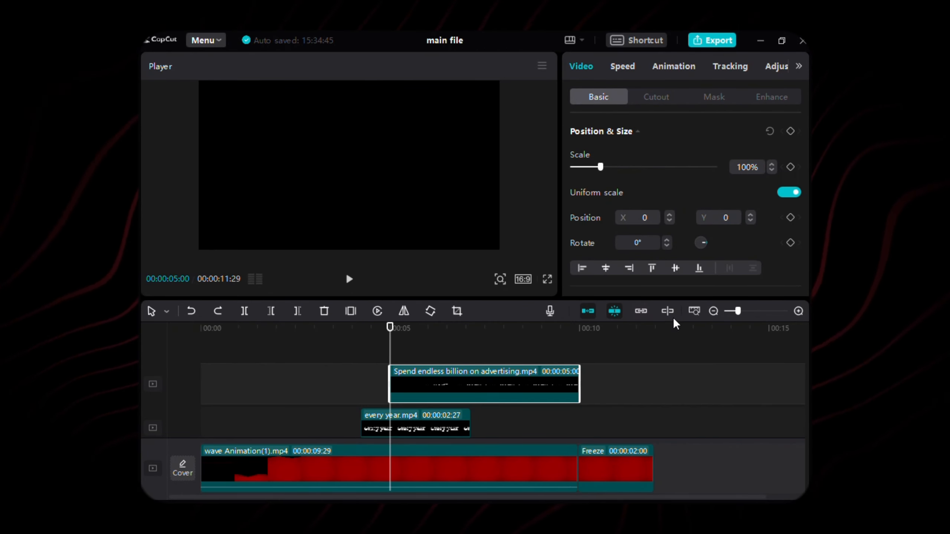
Scale the "Spend endless billion on advertising" clip to 72% and set its Y position to 123
click(751, 169)
text(72)
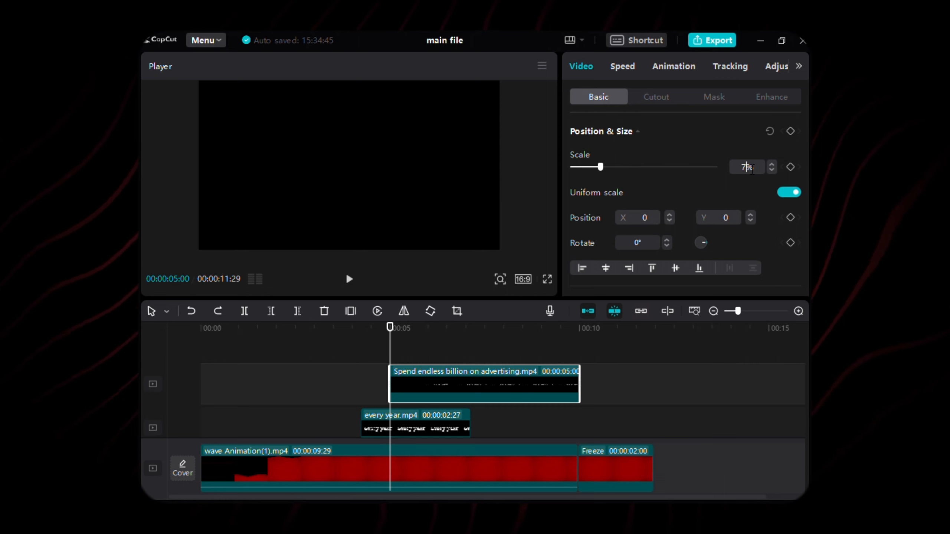
click(726, 219)
text(123)
key(Return)
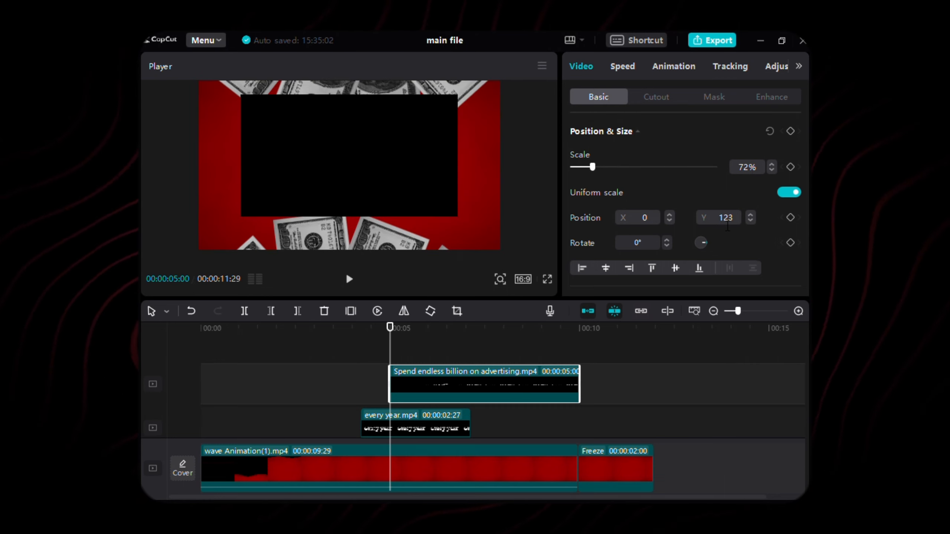
Set the blend mode of the "Spend endless billion on advertising" clip to Screen and preview the result
scroll(727, 224, down, 3)
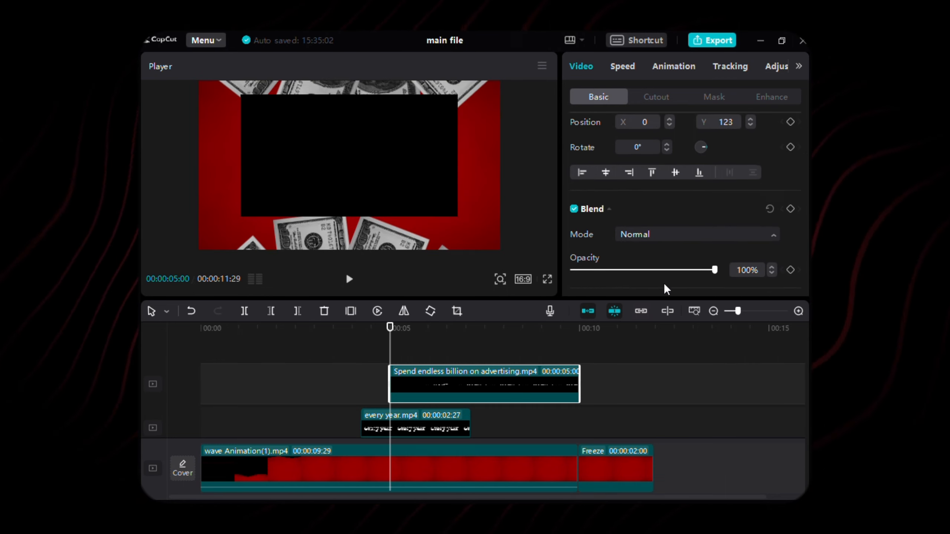
click(666, 290)
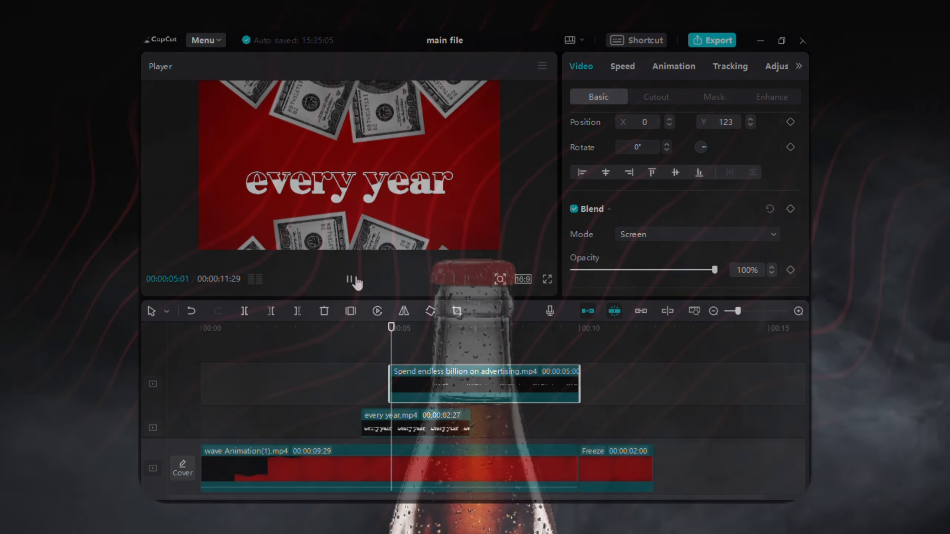
click(349, 279)
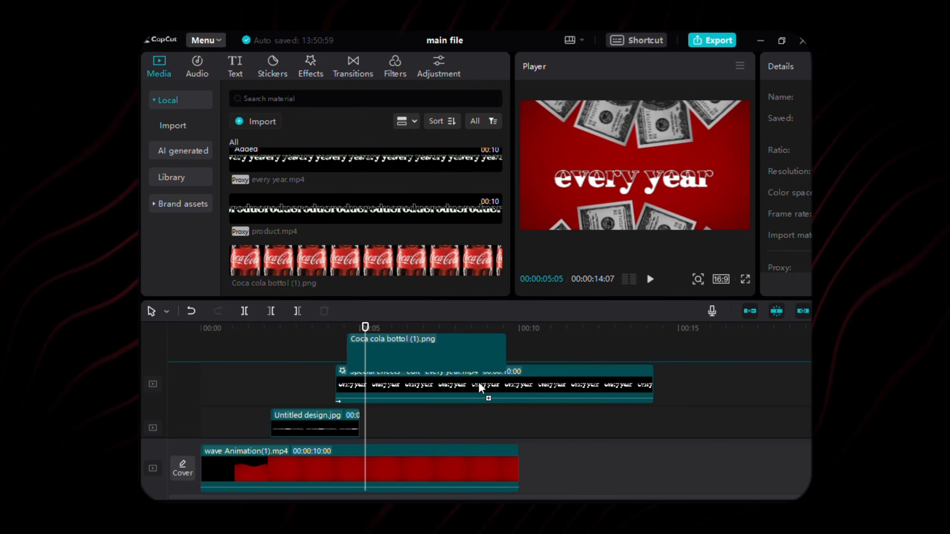
Place "Coca cola bottol (1).png" above the "every year" clip on the timeline and lower its saturation to -50
drag(423, 337, 423, 385)
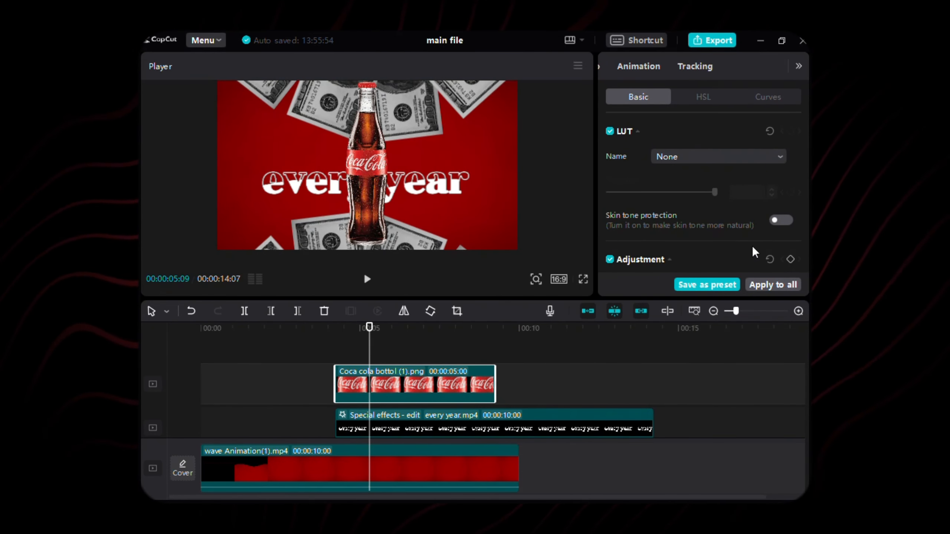
scroll(746, 221, down, 3)
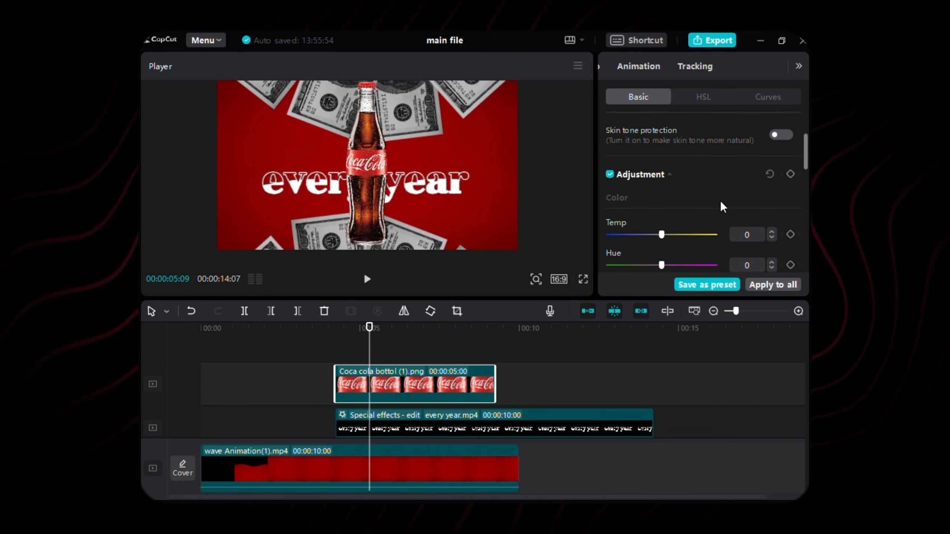
scroll(711, 216, down, 1)
drag(661, 237, 579, 241)
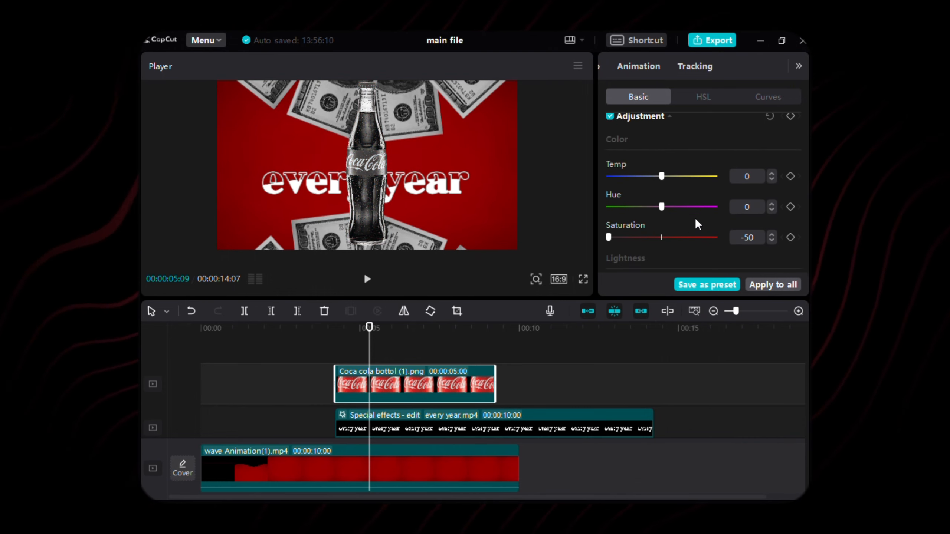
Set the bottle image's brightness to -33, contrast to 50, highlight to -50 and whites to -19
scroll(732, 224, down, 1)
click(757, 251)
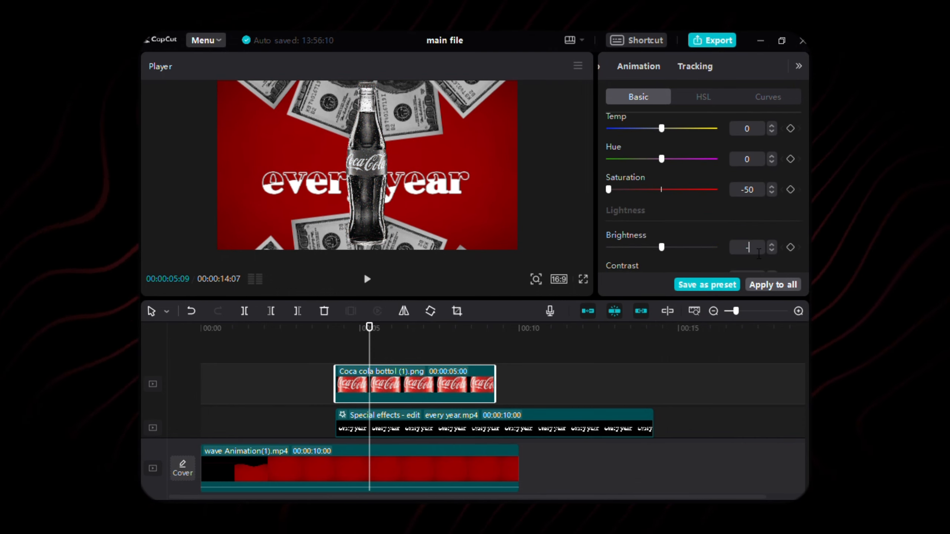
text(-33)
key(Return)
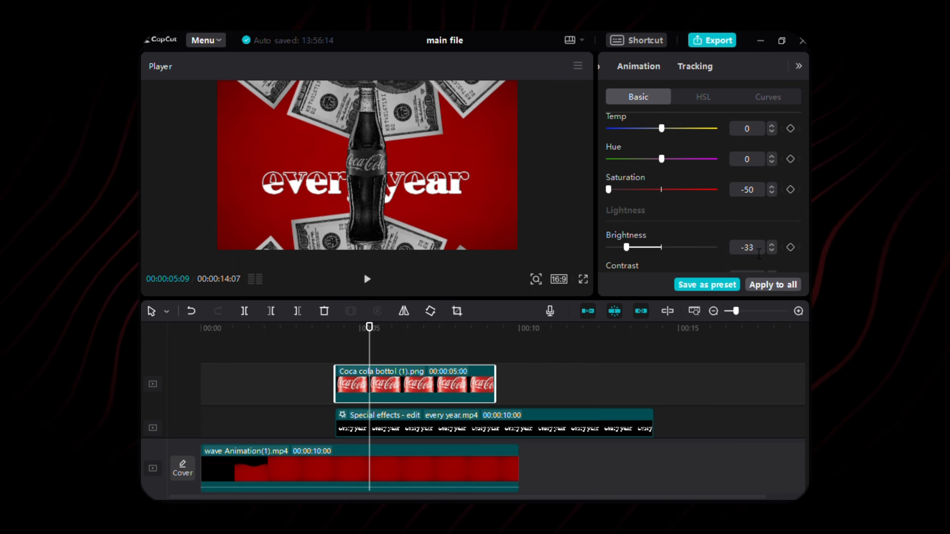
scroll(715, 239, down, 1)
drag(661, 230, 716, 230)
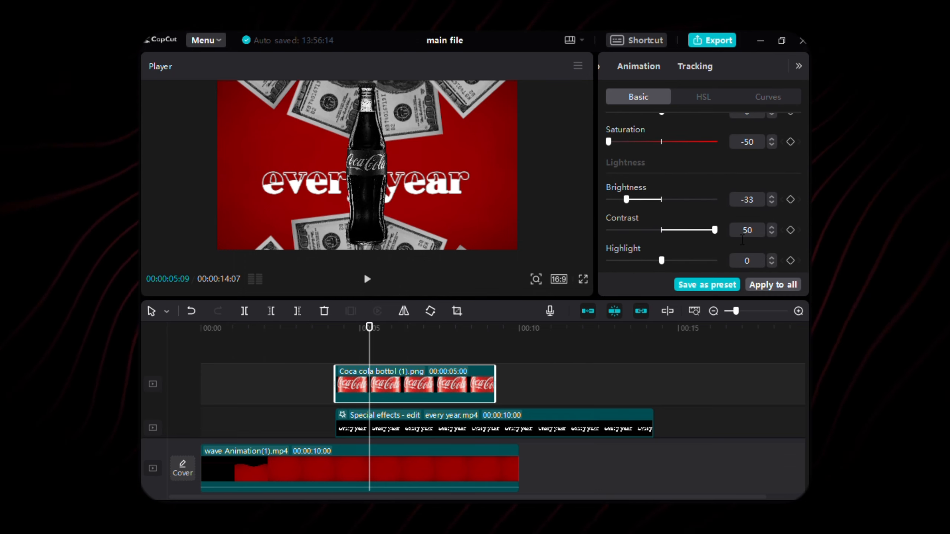
drag(661, 262, 562, 274)
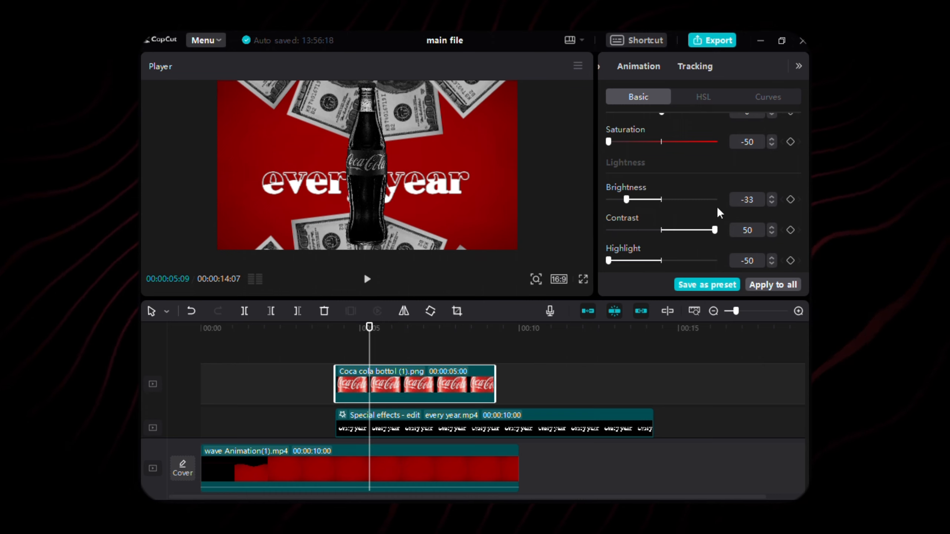
scroll(720, 213, down, 2)
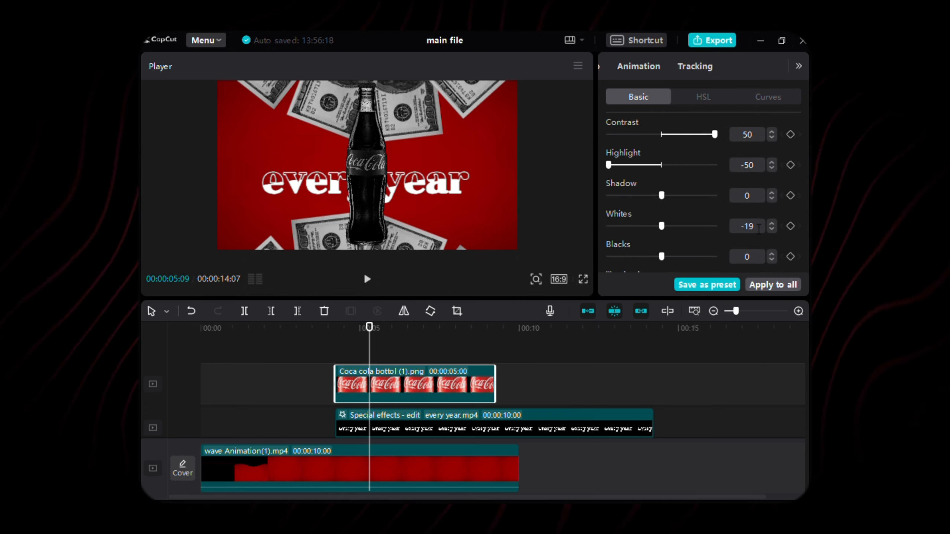
key(Return)
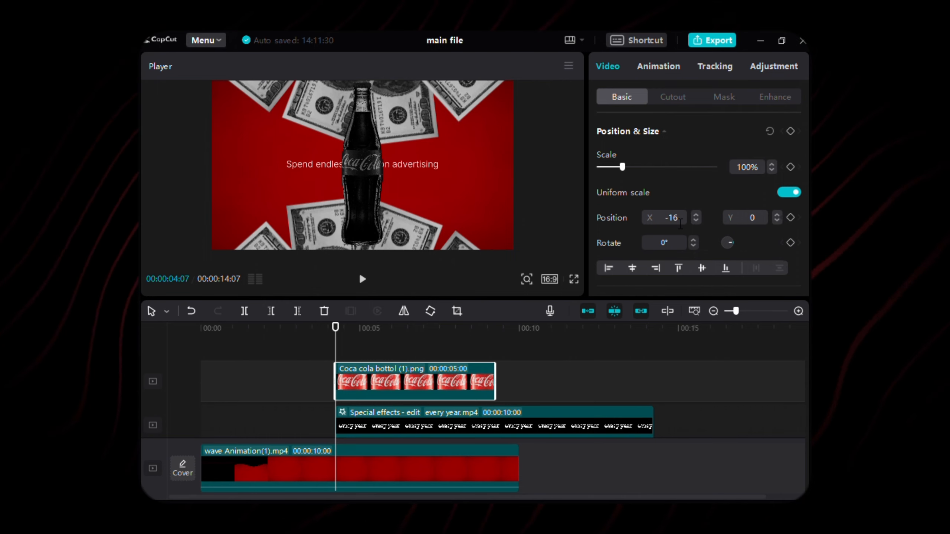
Position the bottle at X -1627 and Y -1478
text(7)
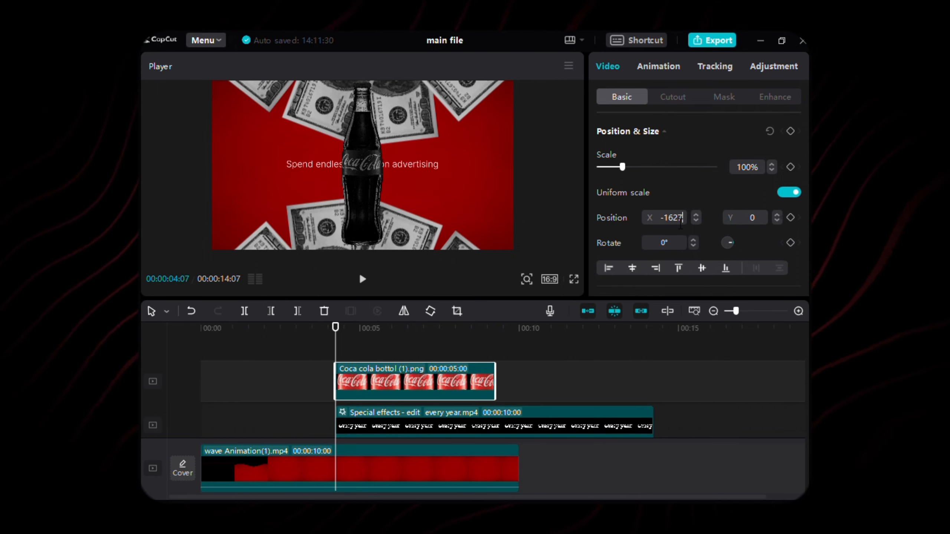
click(753, 225)
text(-1478)
key(Return)
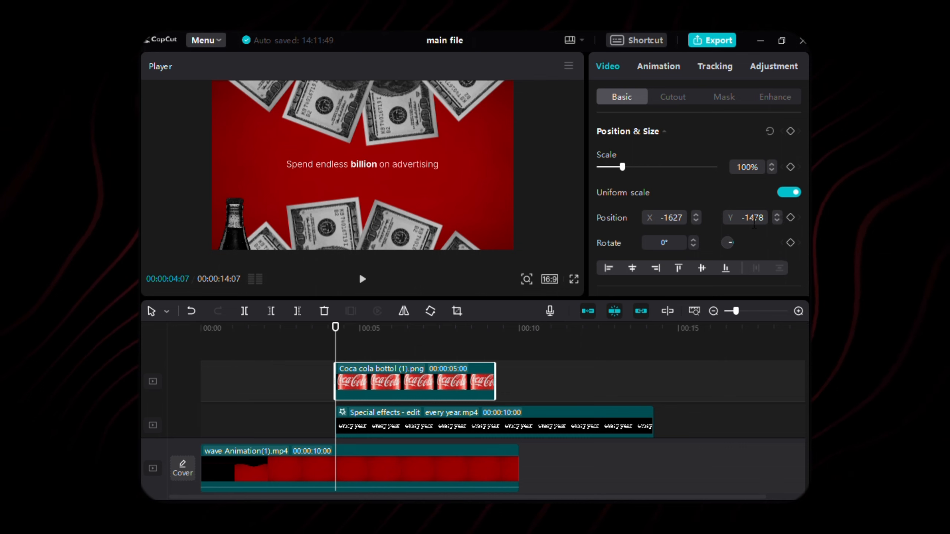
Duplicate the bottle clip and mirror the copy's placement across the frame by setting its X position to 1627
key(ctrl+c)
key(ctrl+v)
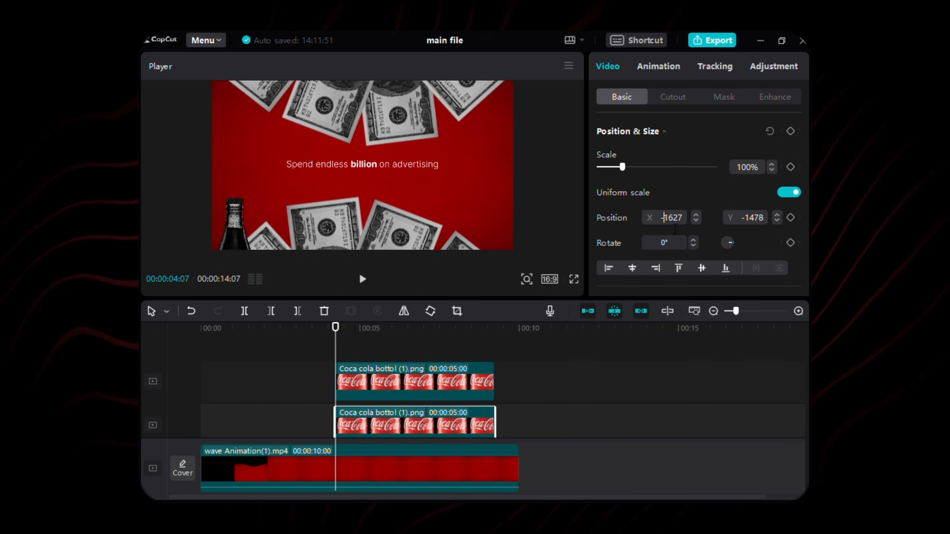
key(Return)
Scale a third bottle copy to 108% and position it at X -771 and Y -1429
click(387, 396)
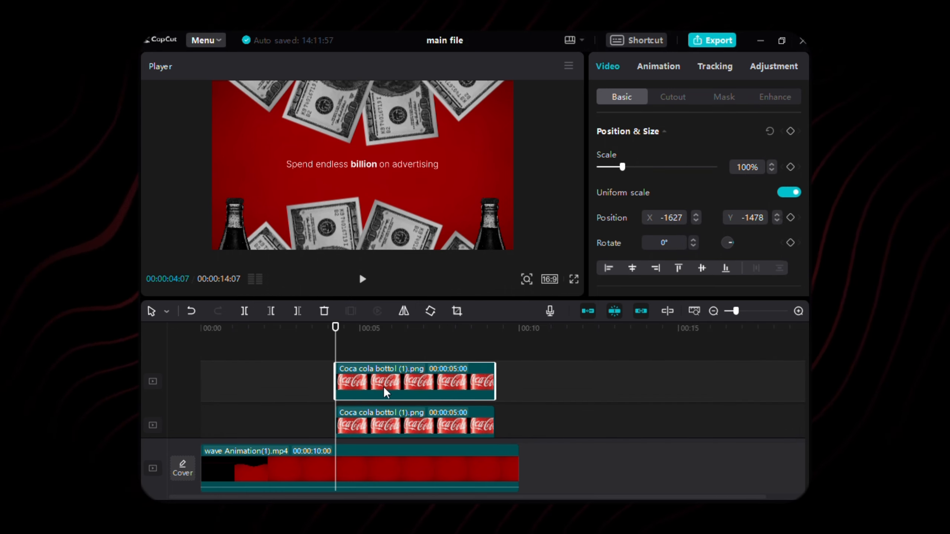
click(759, 169)
text(108)
key(Return)
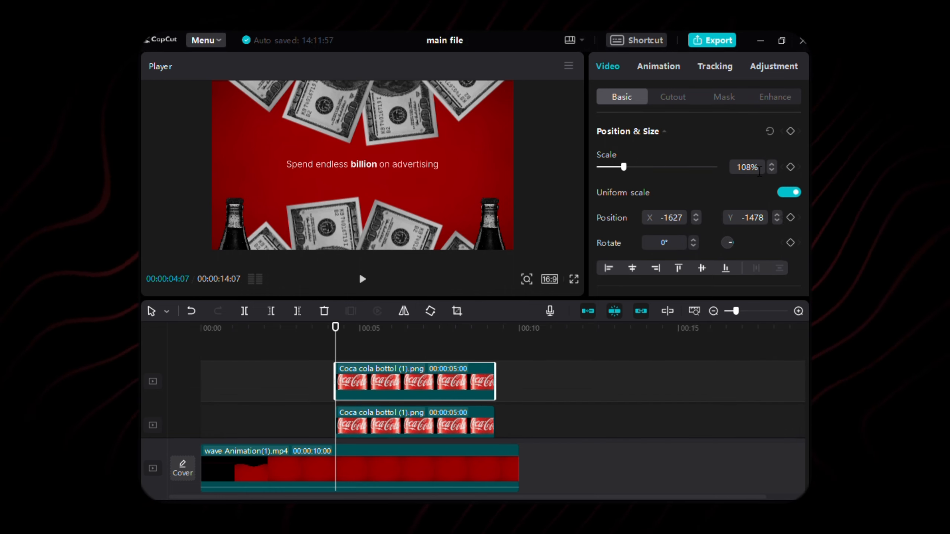
double_click(682, 224)
text(771)
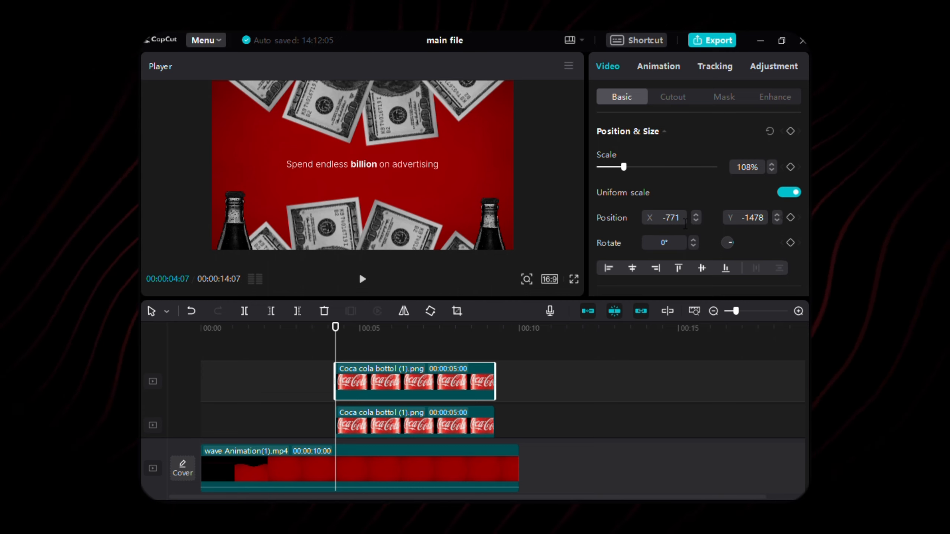
double_click(765, 221)
text(1429)
key(Return)
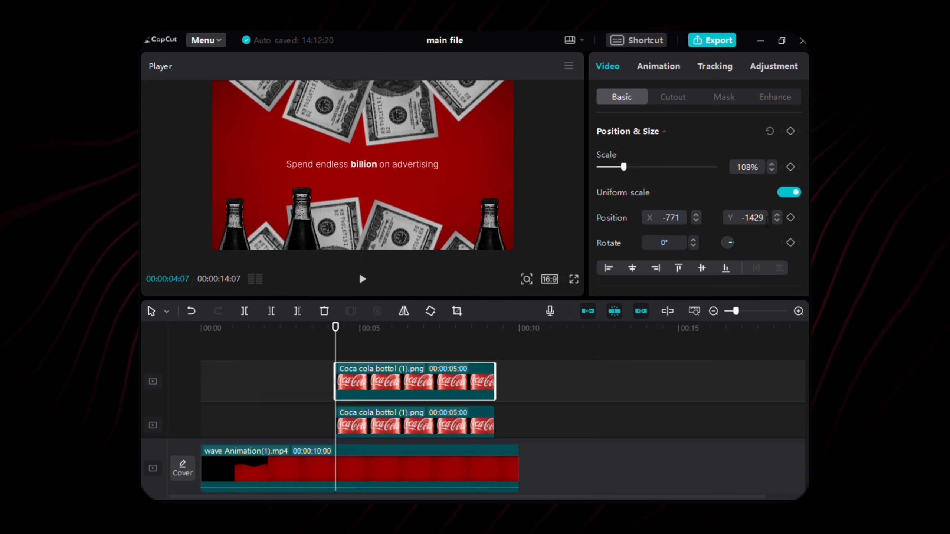
Place a fourth bottle copy at X 793 with the same 108% scale and Y -1429
double_click(680, 221)
text(7)
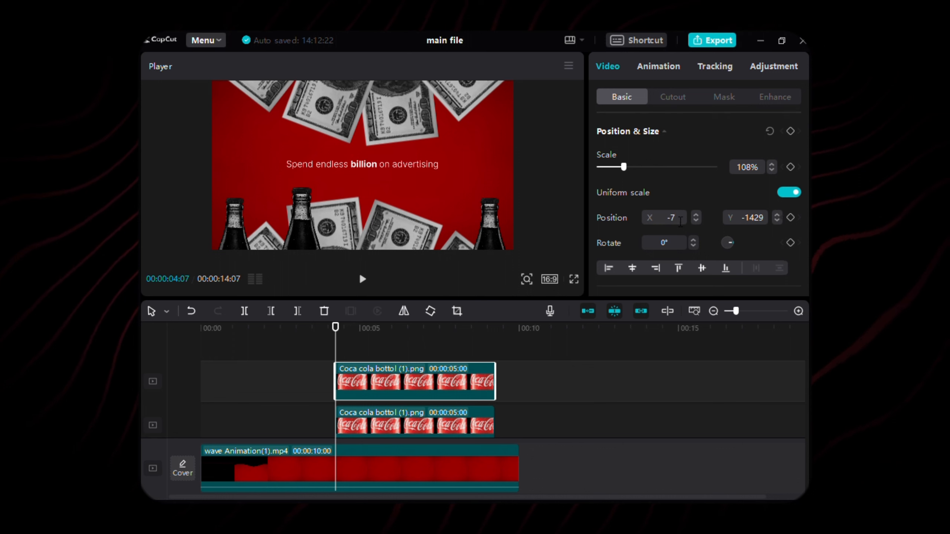
text(93)
key(Left)
key(Left)
key(Left)
key(BackSpace)
key(Return)
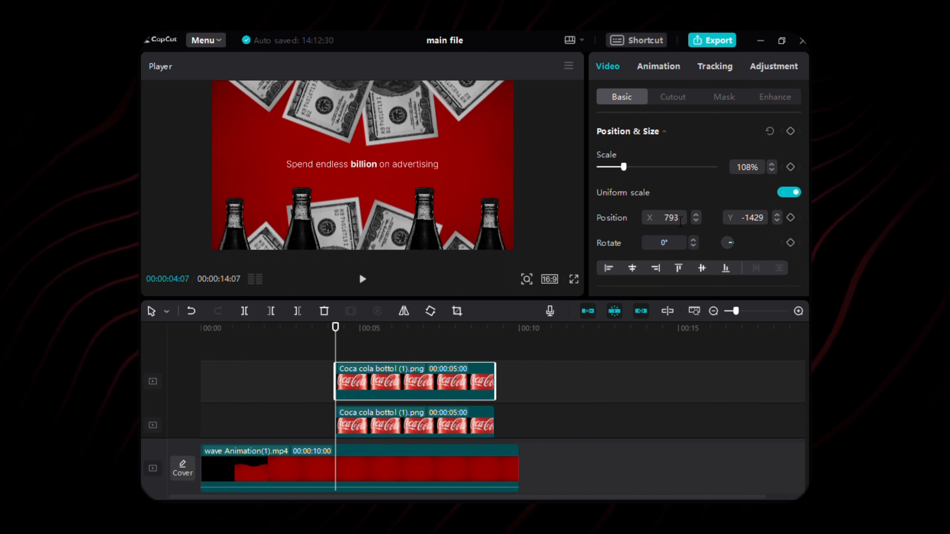
Select all the bottle clips and combine them into one compound clip
ctrl+click(414, 425)
scroll(423, 399, down, 1)
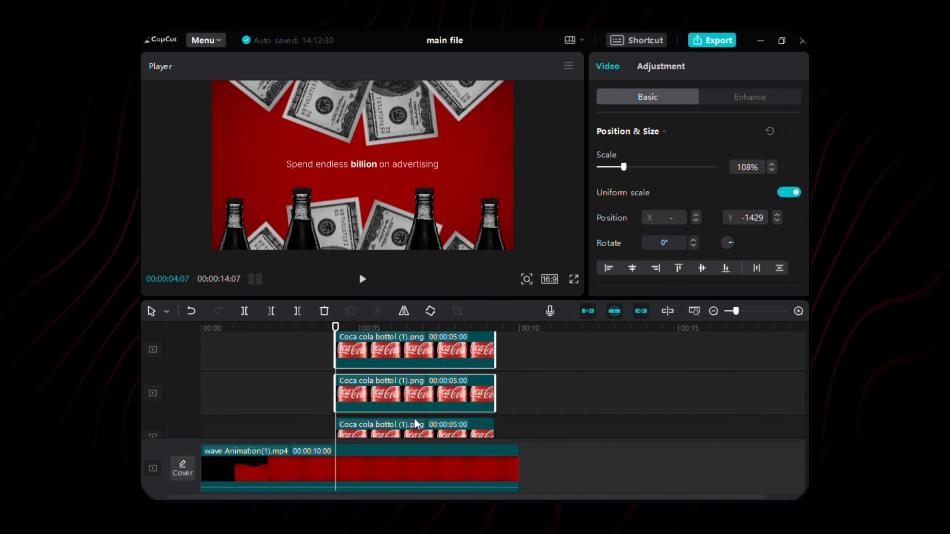
ctrl+click(415, 426)
scroll(425, 404, down, 1)
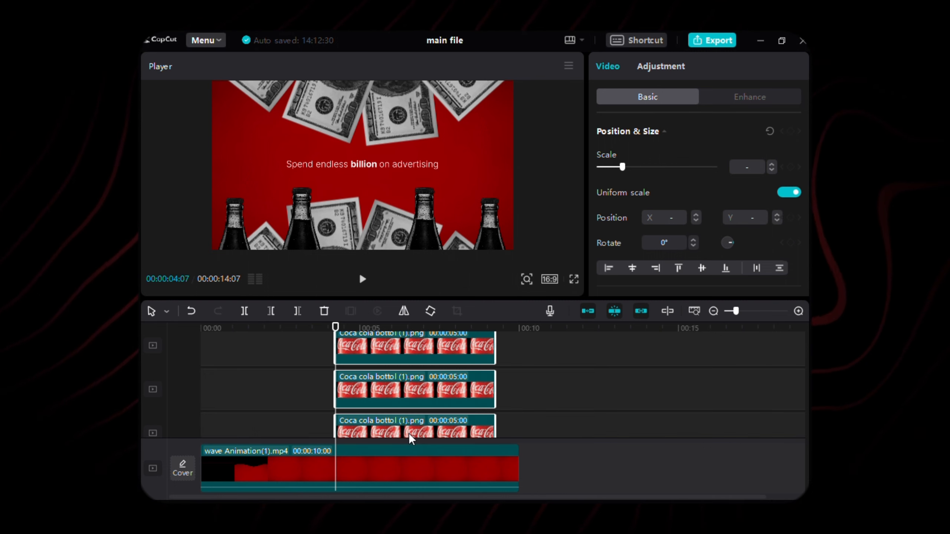
key(alt+g)
Move the bottle compound clip to start at about 00:00:06:24 and trim its end to a duration of 00:00:04:26
click(417, 385)
drag(475, 374, 511, 370)
click(526, 328)
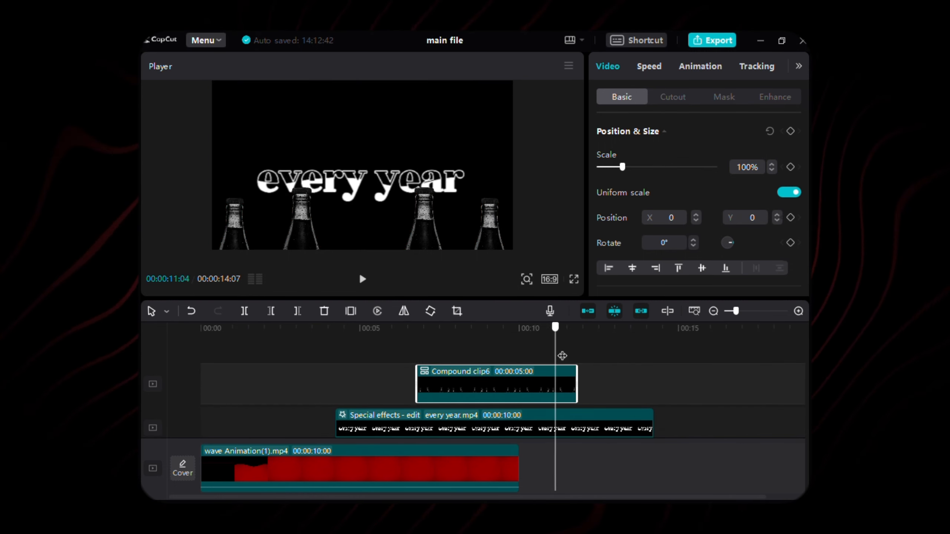
drag(584, 387, 579, 388)
Apply the Slide Up entrance animation to the bottle compound clip with a duration of 0.6s
click(700, 66)
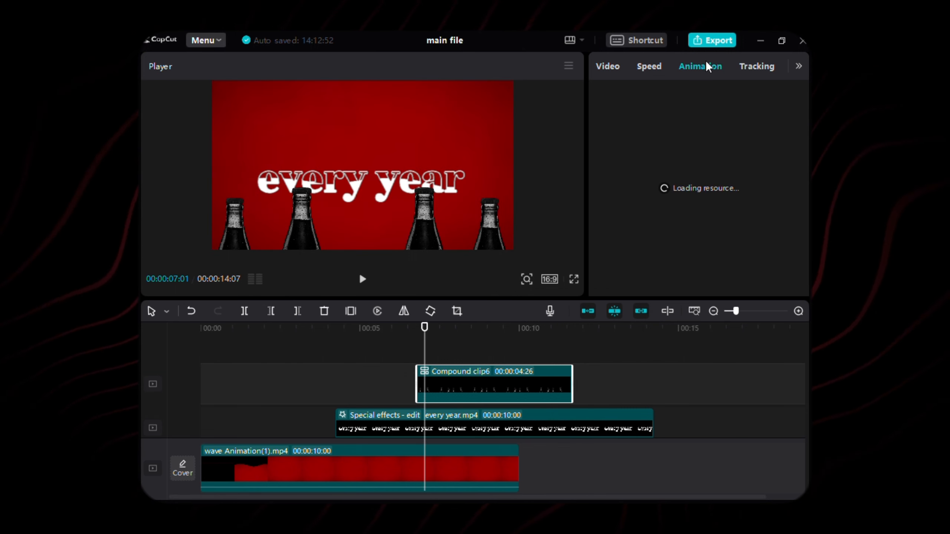
scroll(734, 153, down, 3)
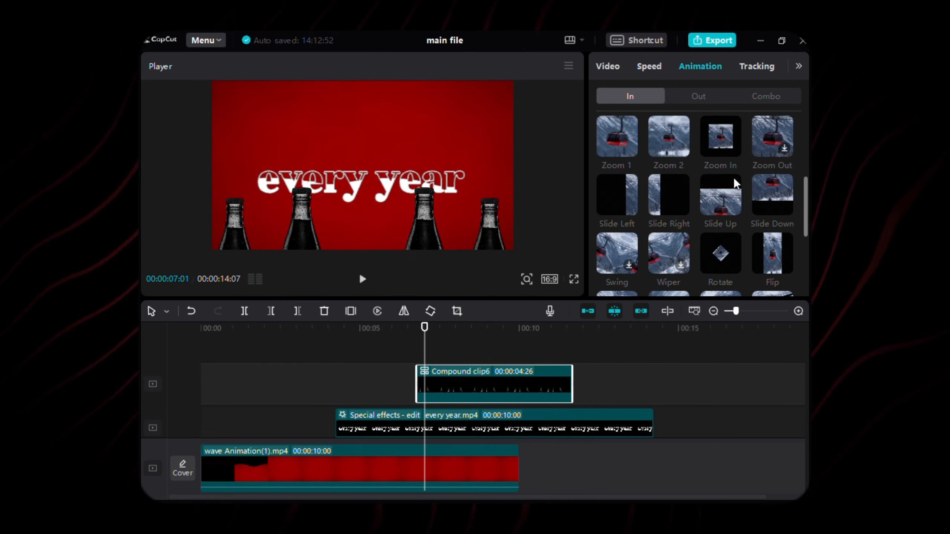
click(712, 200)
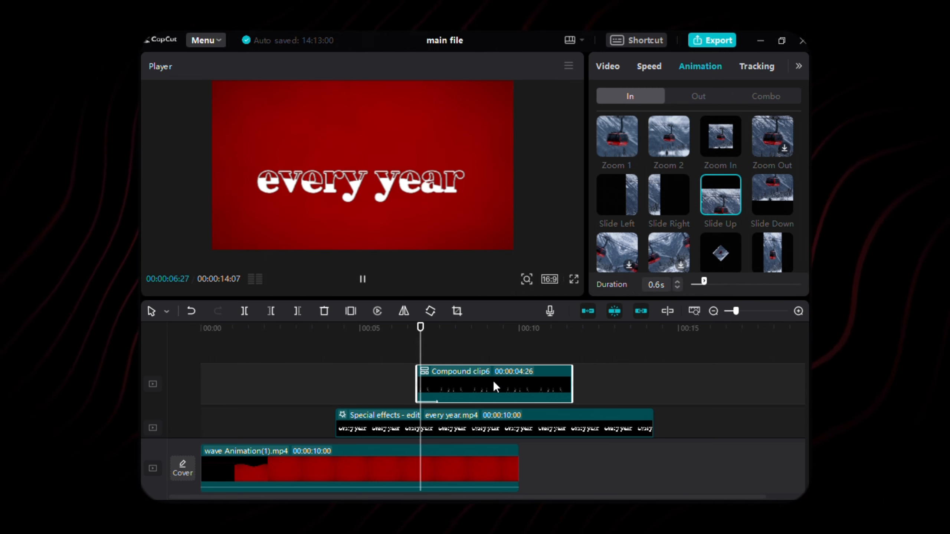
Duplicate the bottle compound clip rotated 180° and give the copy a Slide Down entrance animation with a shorter duration
drag(493, 380, 449, 344)
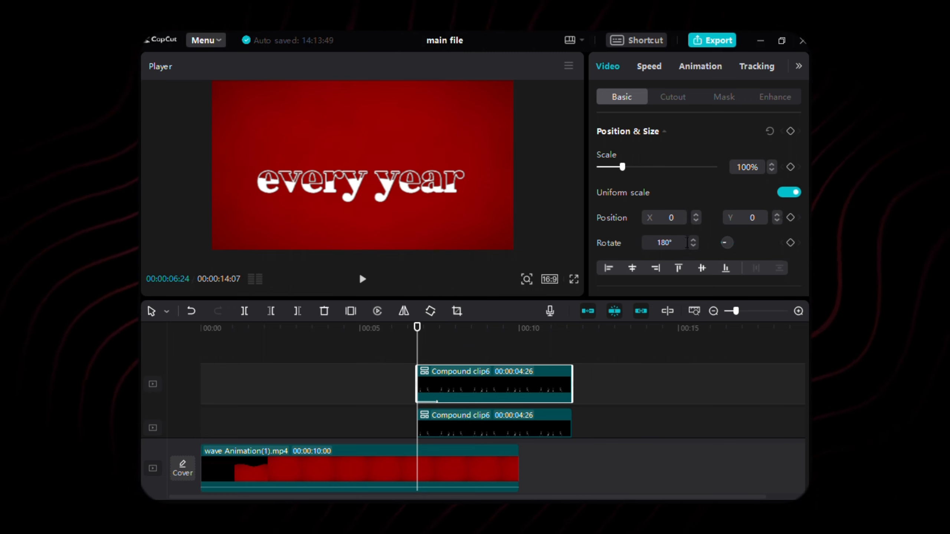
click(711, 70)
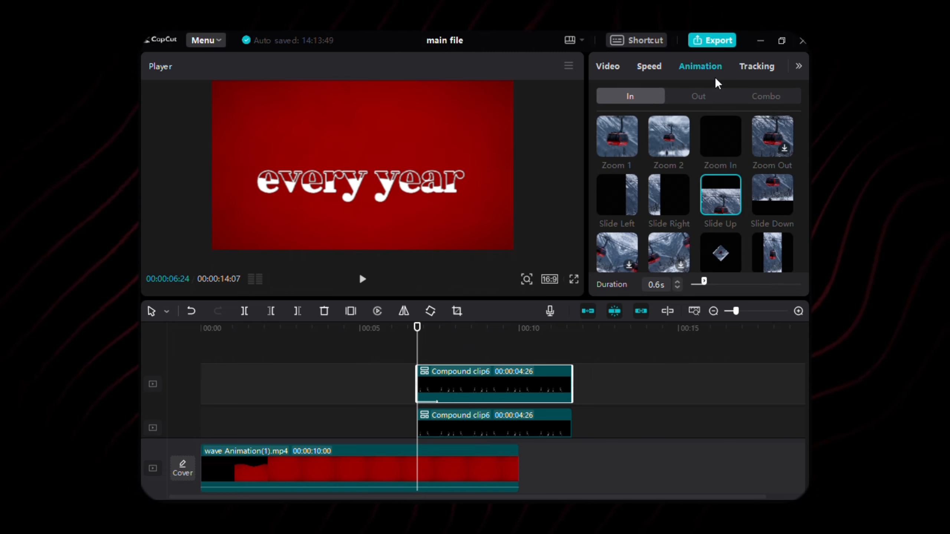
click(766, 187)
click(679, 288)
click(678, 288)
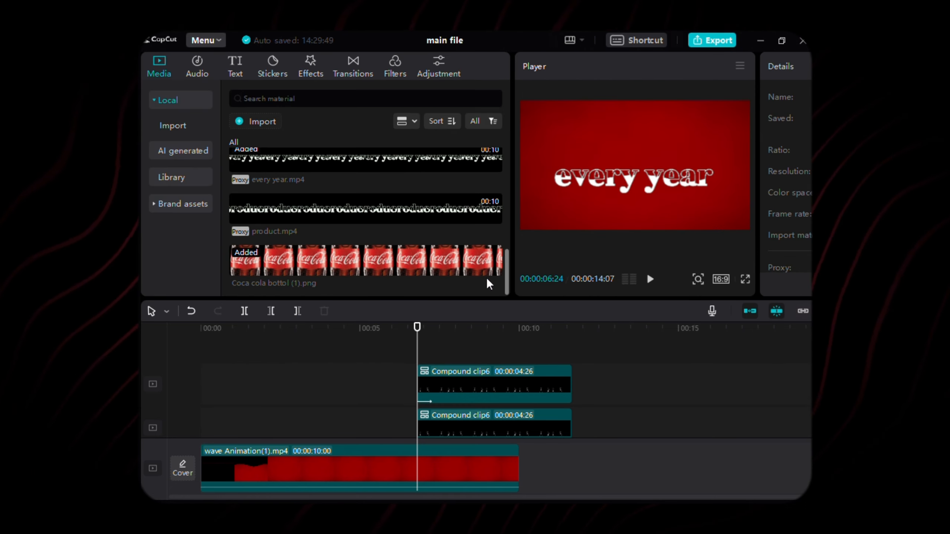
Add another bottle image above the compound clips with saturation -50 and brightness -33, scaled to 150% at Y position -674
drag(366, 260, 556, 380)
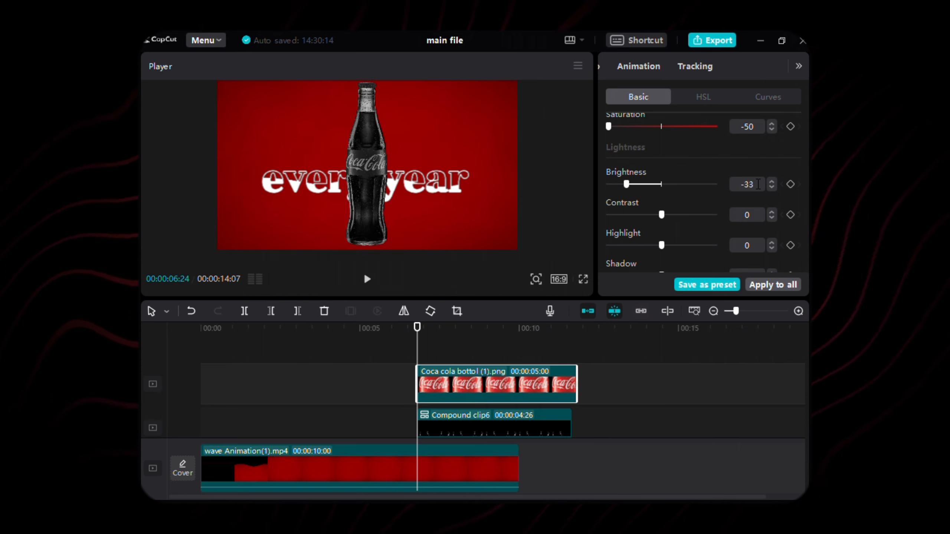
drag(622, 242, 609, 243)
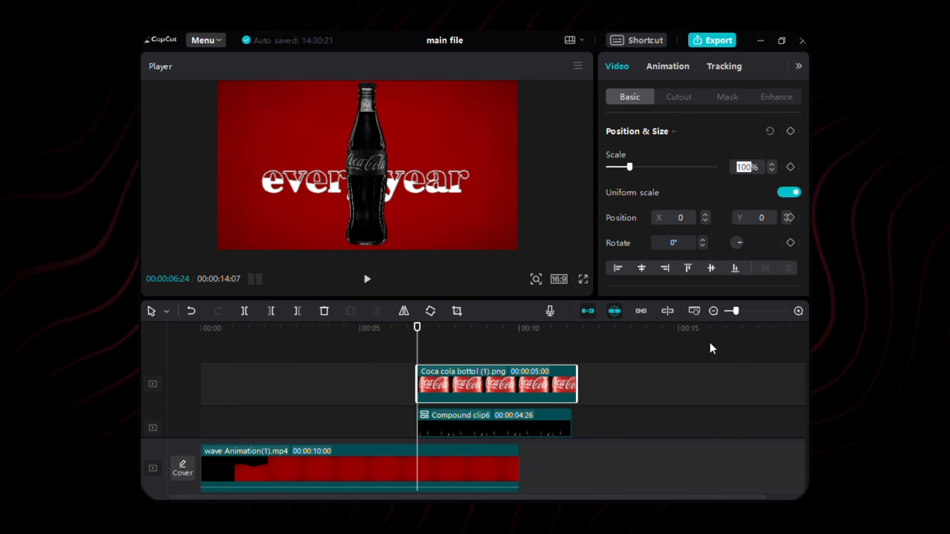
text(50)
key(Return)
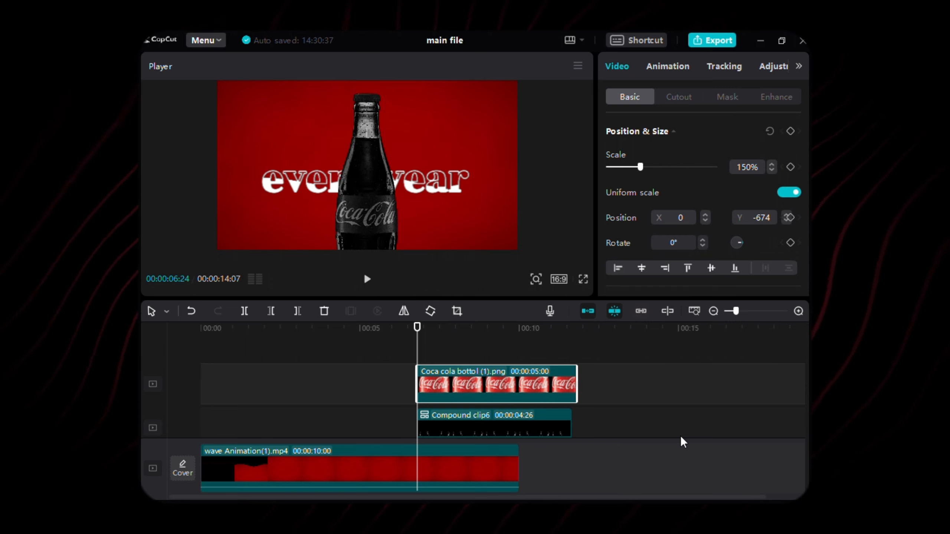
Apply the Slide Up entrance animation to the large centre bottle clip
click(667, 65)
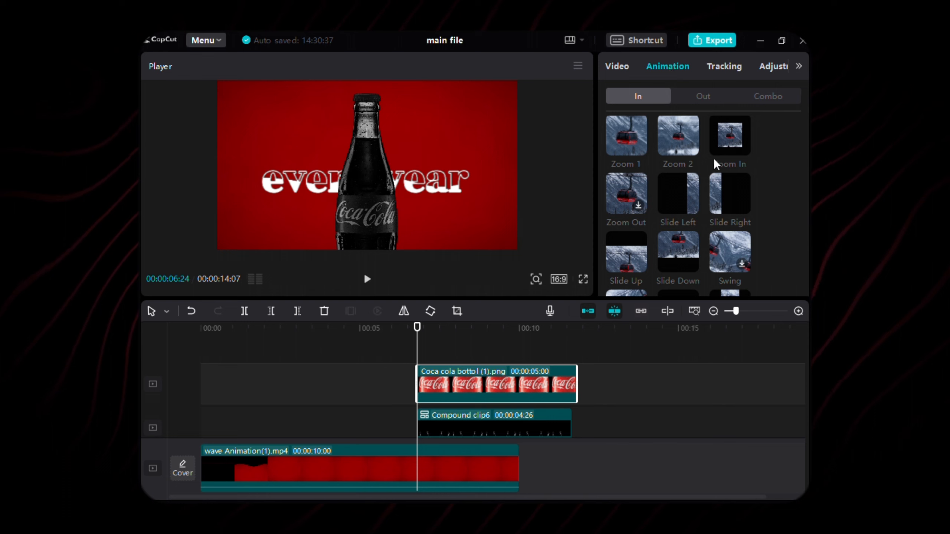
click(619, 252)
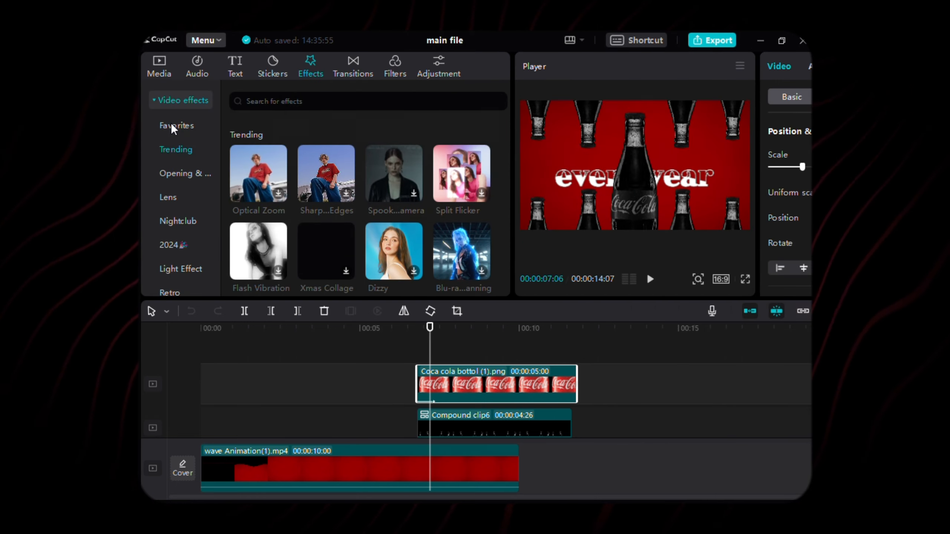
Add the favourite Rebound Swing video effect to the large bottle clip and extend the clip's end to 00:00:11:29
click(176, 125)
drag(338, 183, 503, 386)
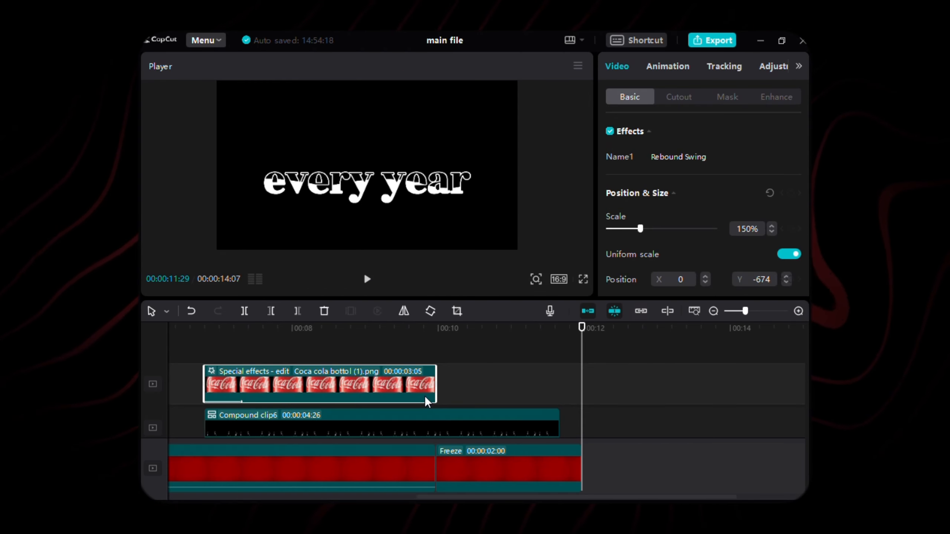
drag(443, 389, 581, 386)
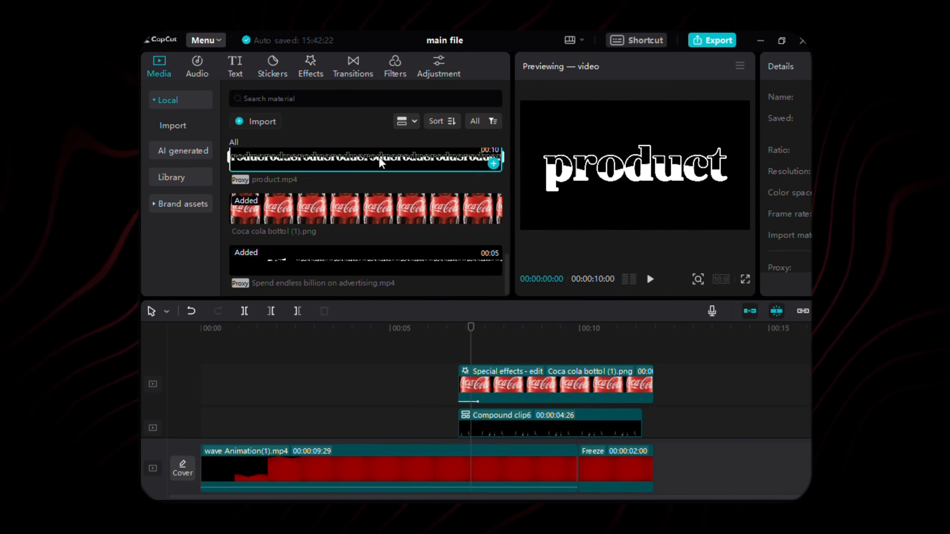
Place product.mp4 above the bottle clip at 00:00:07:04 and trim every year.mp4 to end at that point
drag(439, 159, 611, 382)
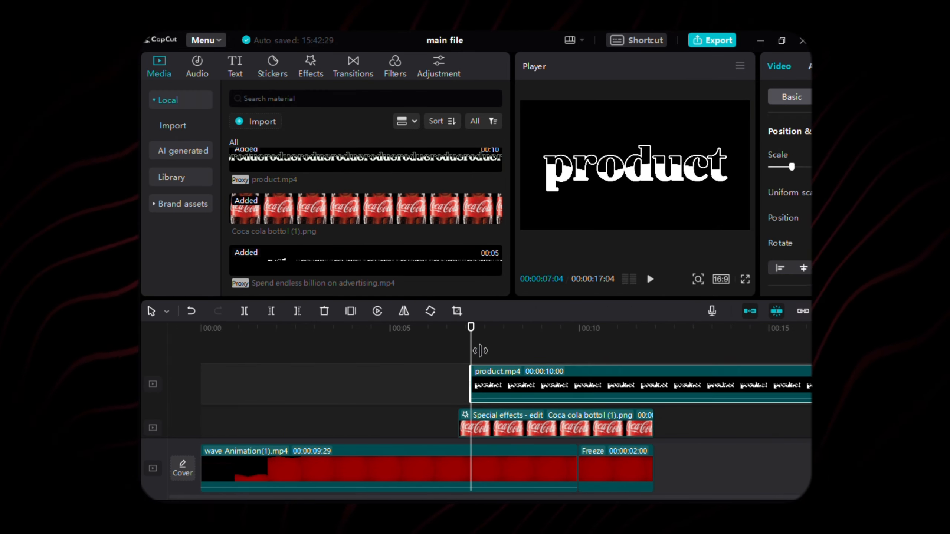
scroll(483, 374, down, 5)
click(482, 374)
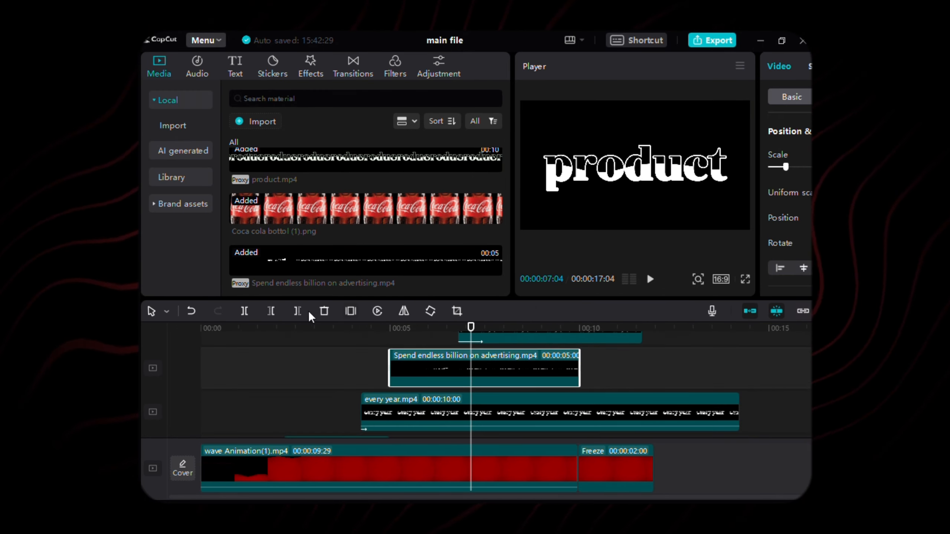
click(478, 417)
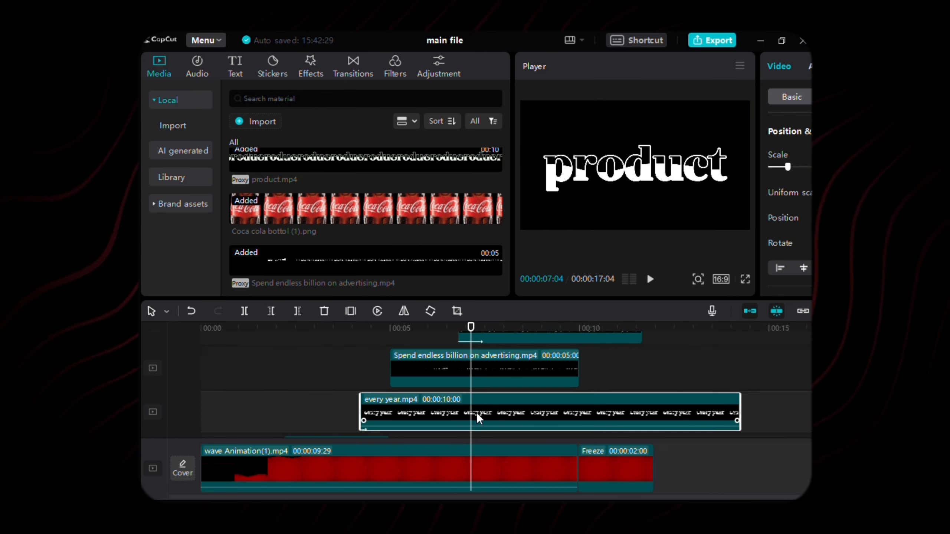
click(298, 311)
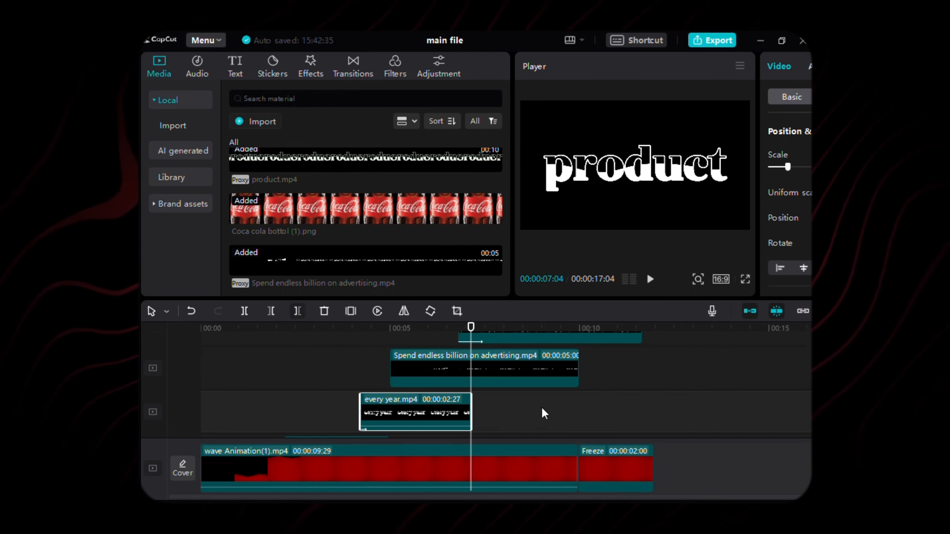
click(298, 312)
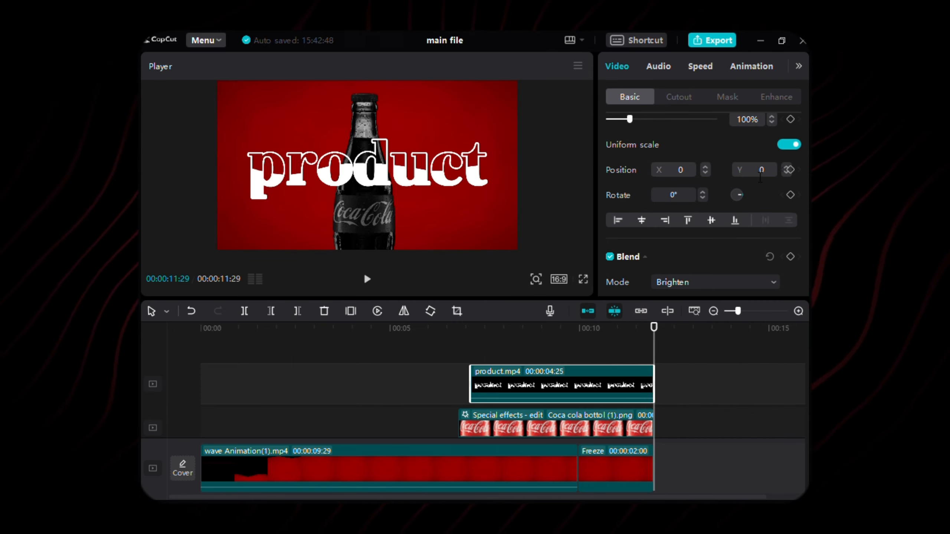
Set the product.mp4 text clip to Y position -200 and scale 72%, and layer it behind the large bottle
click(760, 174)
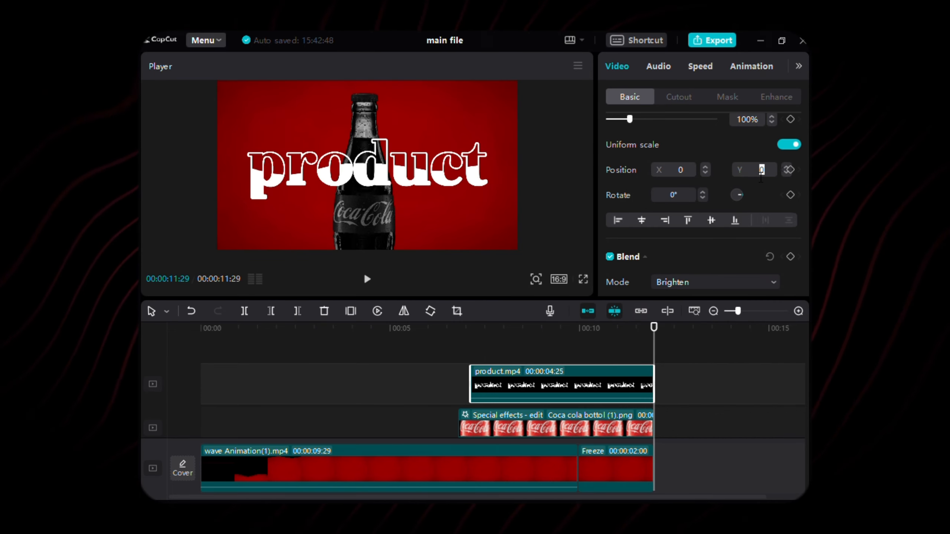
key(Return)
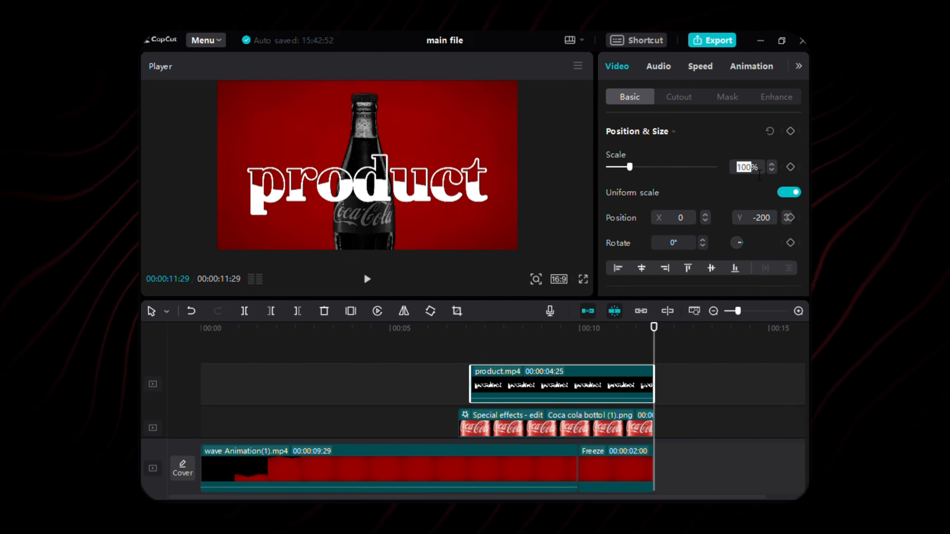
text(72)
key(Return)
scroll(631, 204, down, 5)
click(629, 198)
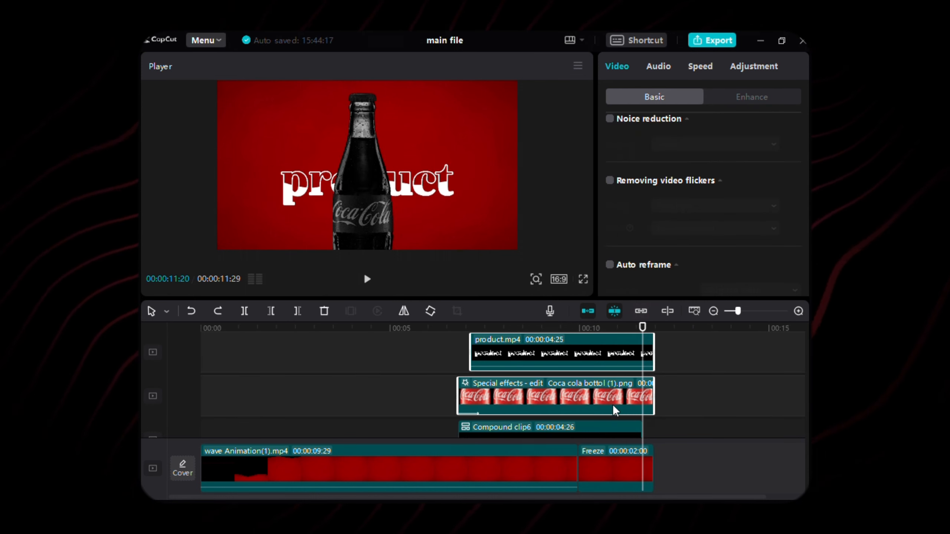
Trim the product.mp4, large bottle and freeze-frame clips to end at 00:00:11:20
click(297, 311)
click(587, 449)
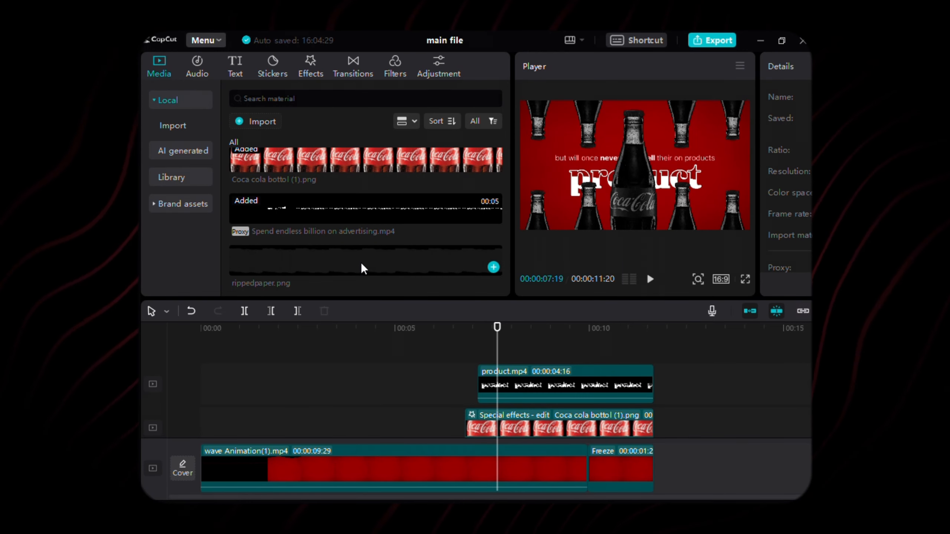
Add rippedpaper.png above the product clip at 00:00:07:19, with scale 147% and Y position -100
drag(362, 268, 636, 374)
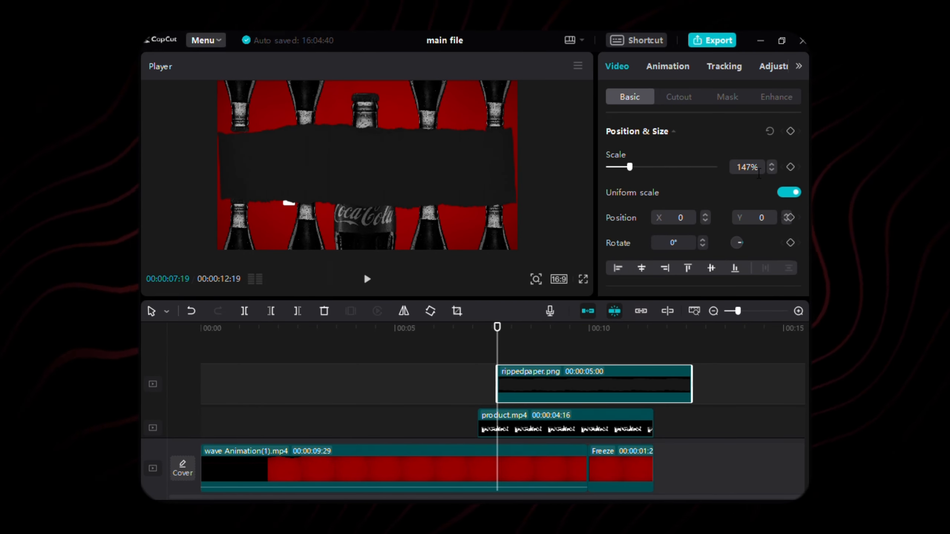
key(Return)
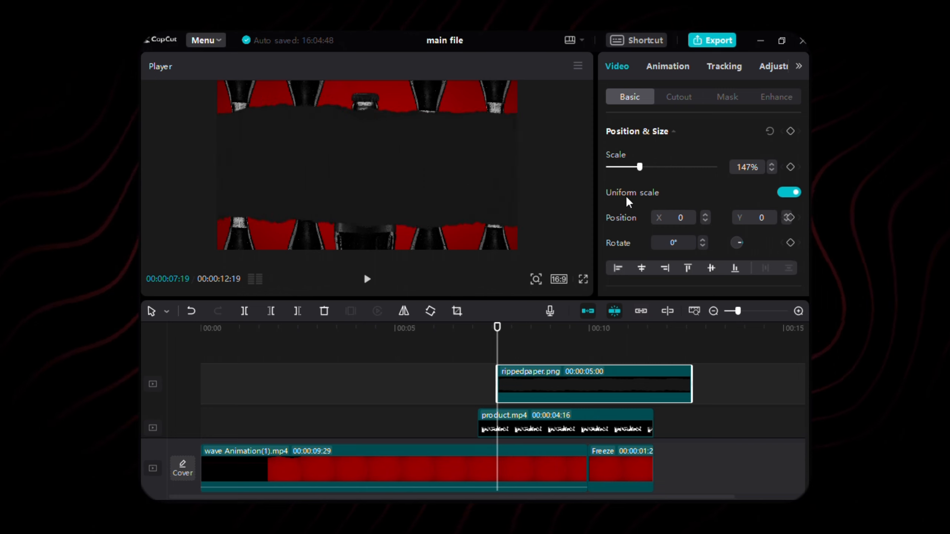
click(761, 218)
text(-)
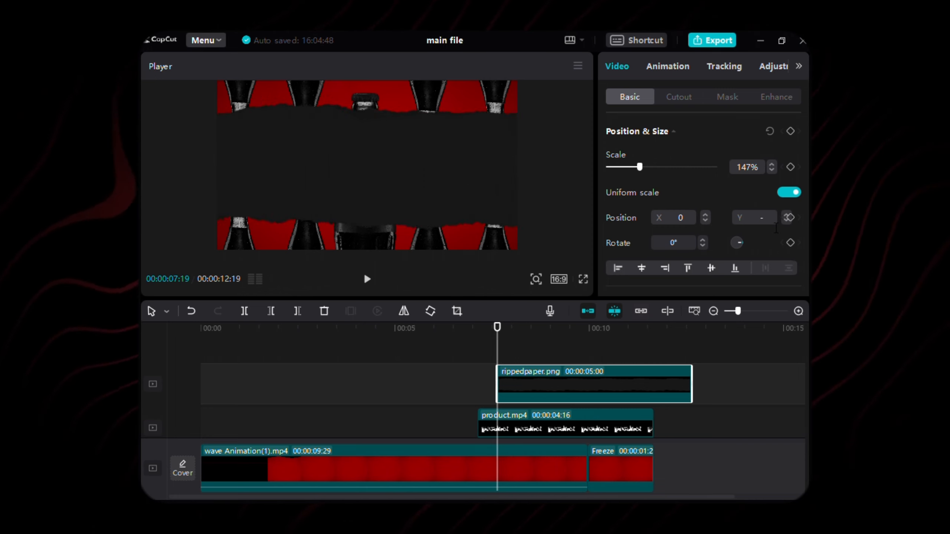
text(100)
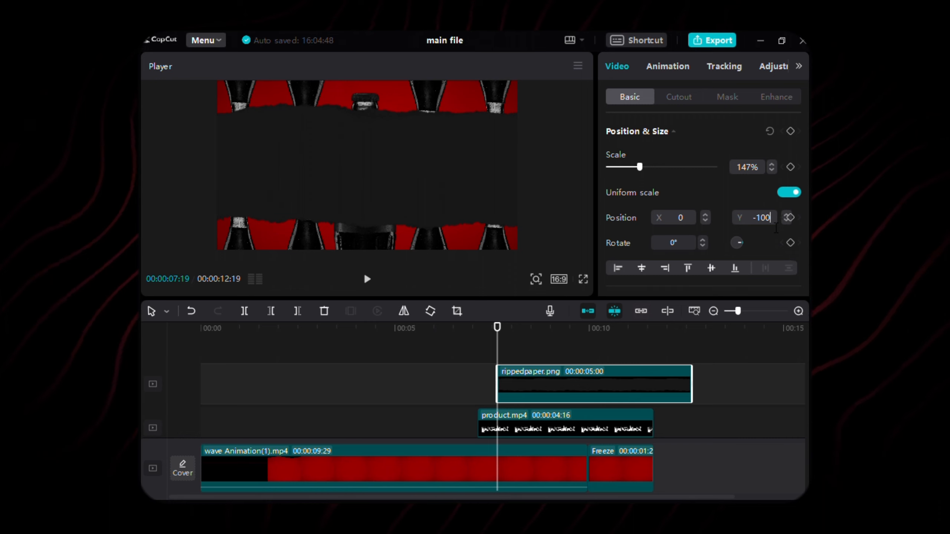
key(Return)
Darken the rippedpaper.png clip to solid black with its basic adjustment settings
click(773, 67)
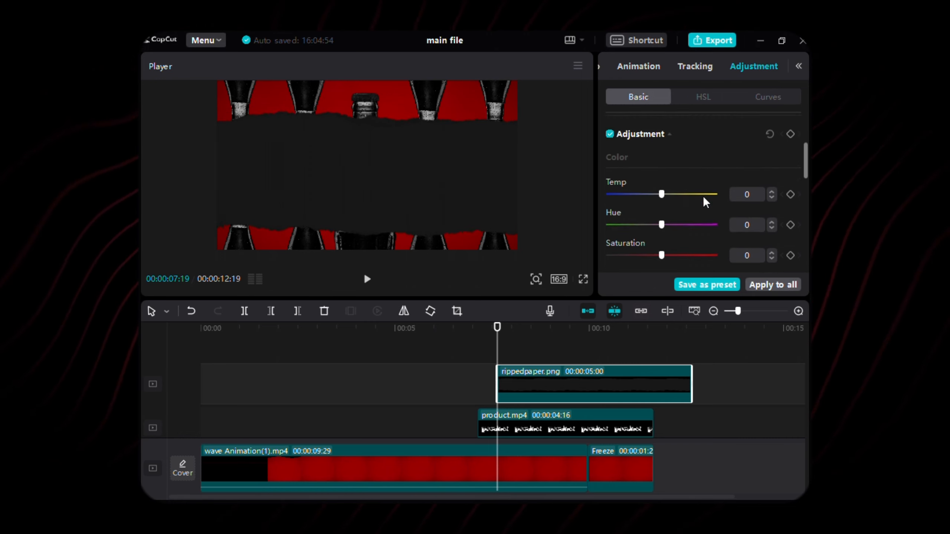
scroll(677, 187, down, 5)
drag(661, 193, 600, 199)
click(600, 66)
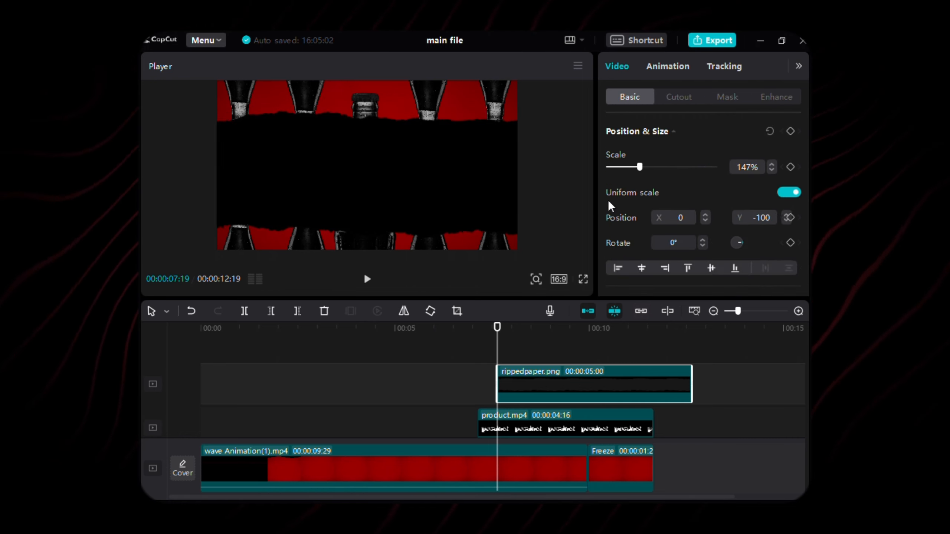
Keyframe the ripped paper's opacity at 0% at 00:00:07:26 and 100% at 00:00:07:27
key(shift+Right)
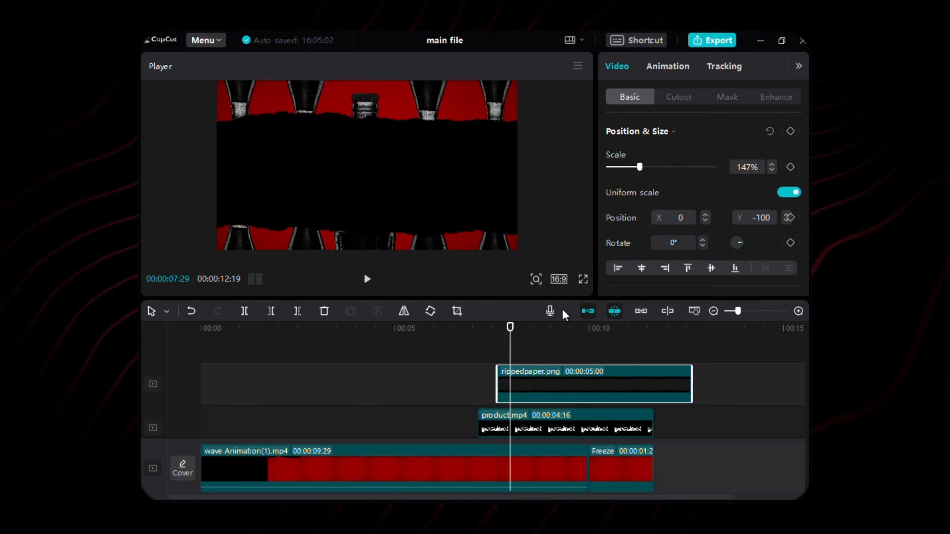
key(Left)
key(Left)
key(Left)
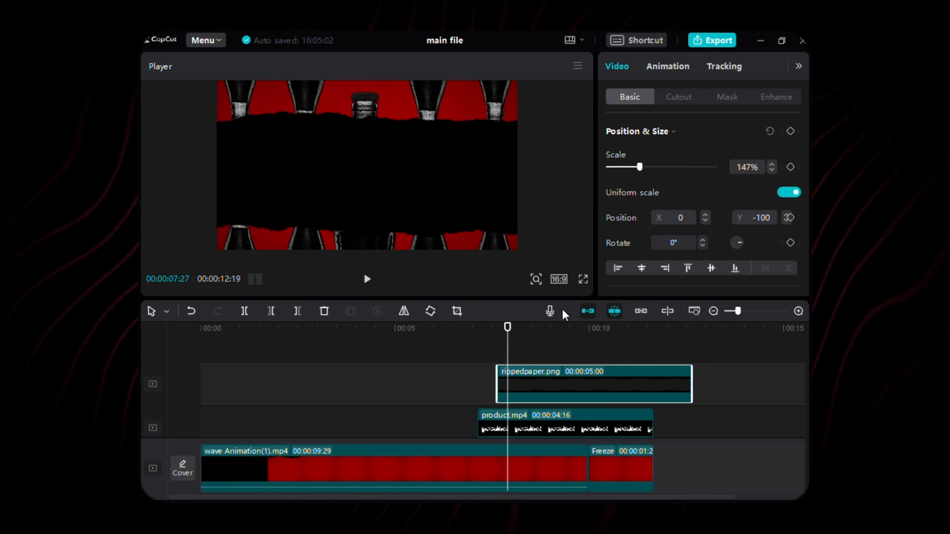
scroll(753, 207, down, 5)
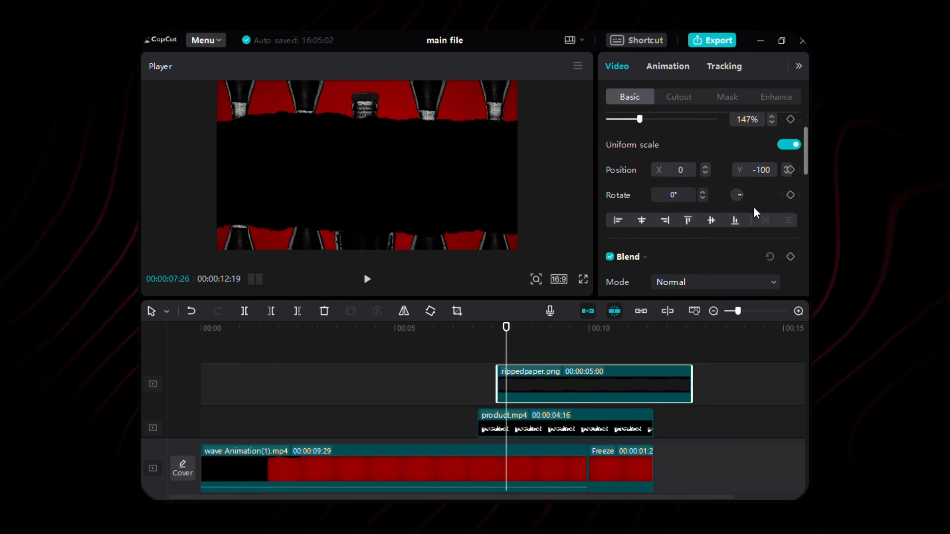
click(791, 222)
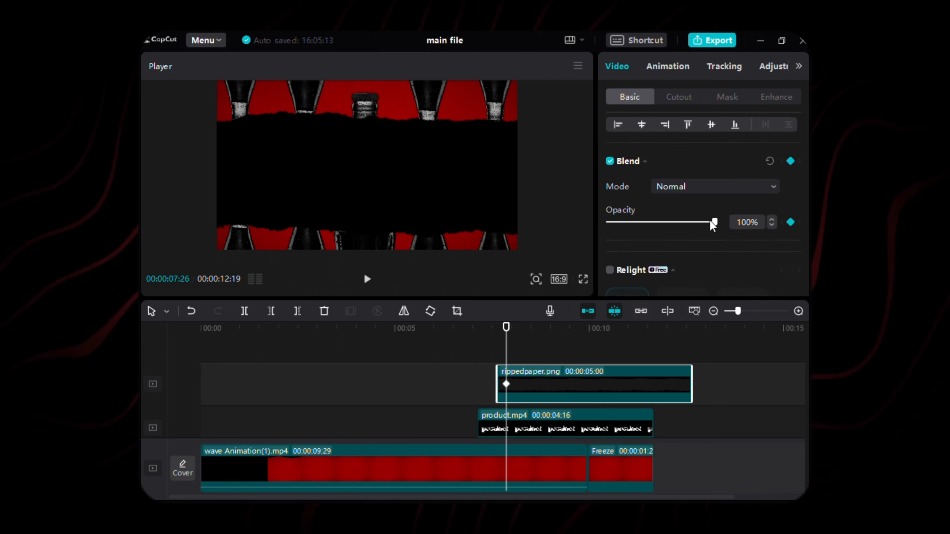
drag(712, 222, 563, 225)
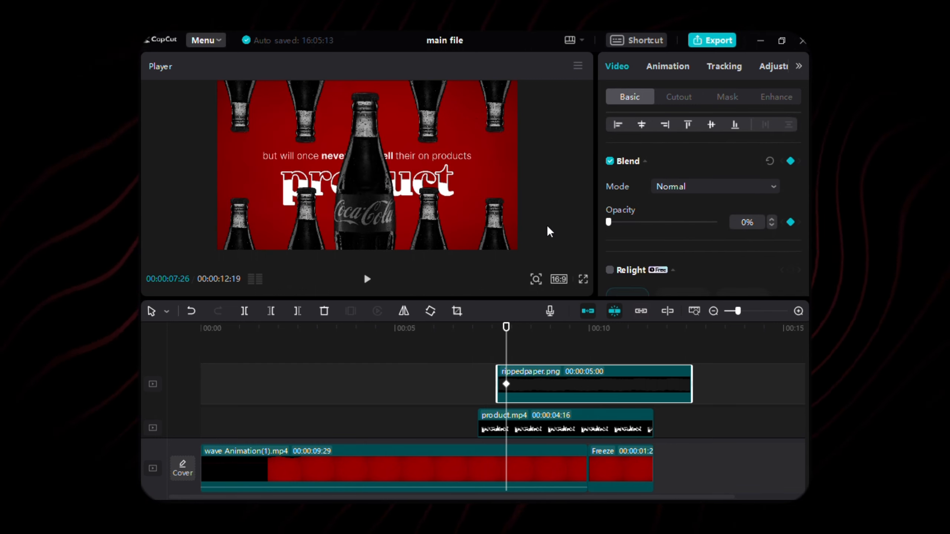
key(Right)
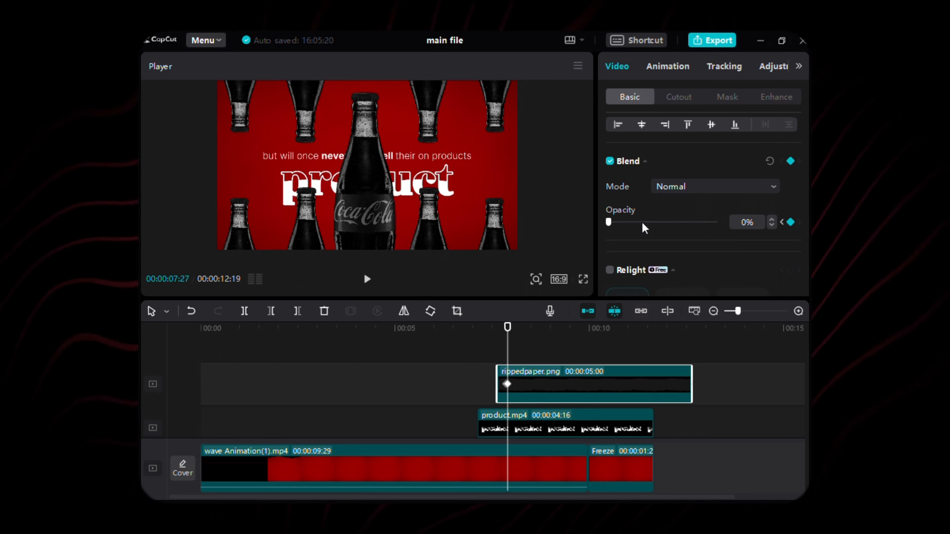
drag(613, 221, 725, 215)
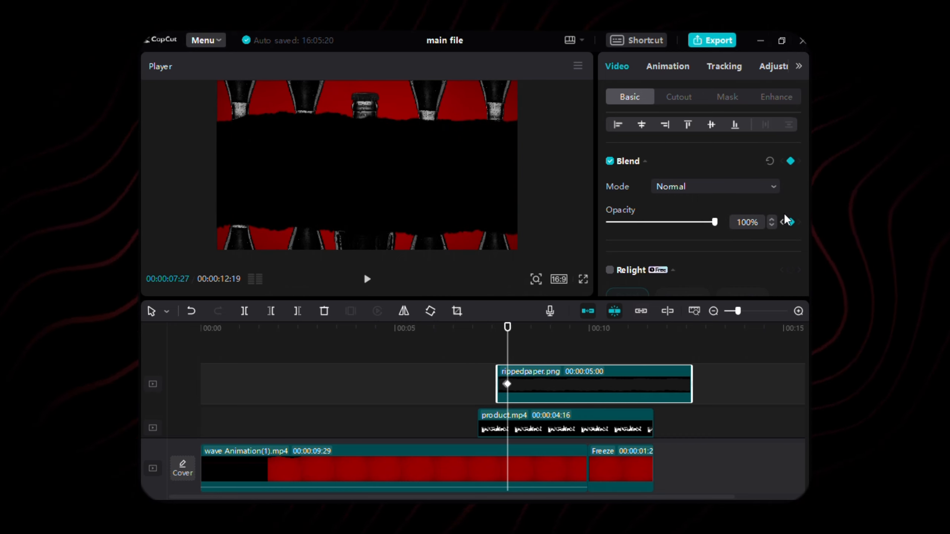
Apply a Mirror mask to the ripped paper and keyframe its size at 1 at 00:00:07:27
click(727, 96)
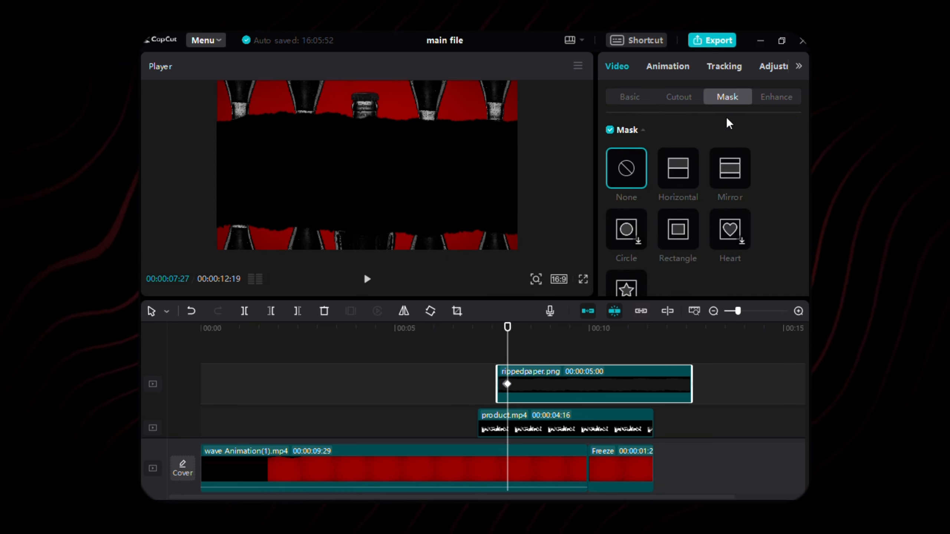
click(734, 167)
scroll(734, 183, down, 3)
scroll(733, 190, down, 2)
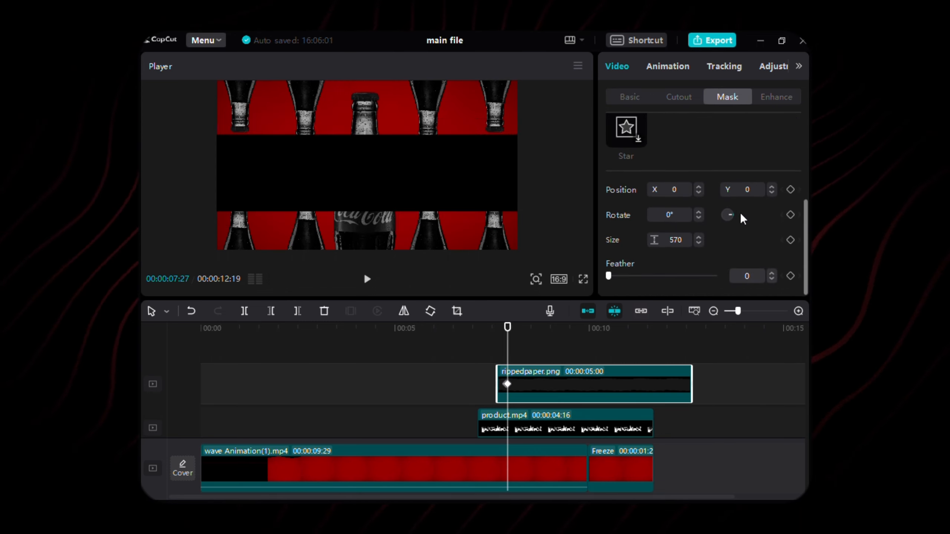
click(790, 239)
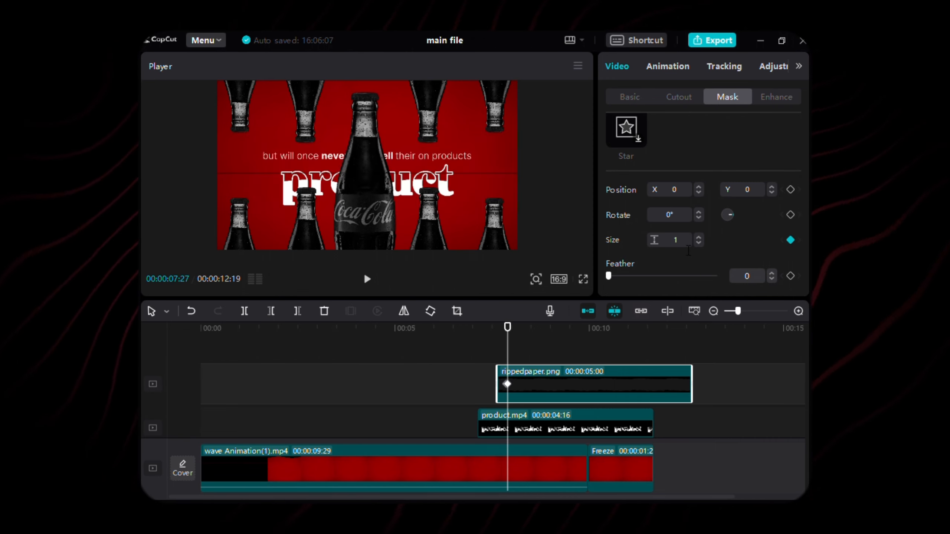
Keyframe the ripped paper's mask size at 1028 at 00:00:08:17
key(shift+Right)
key(shift+Right)
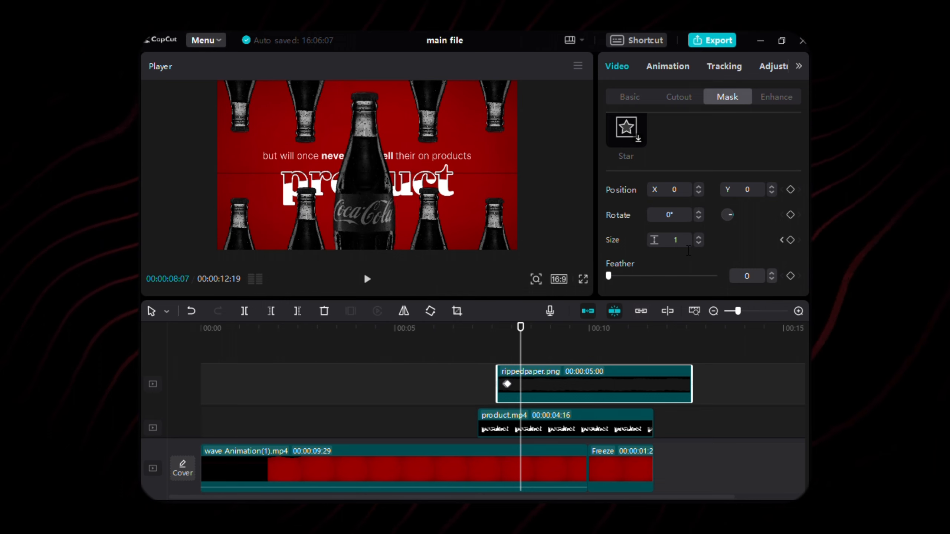
click(790, 240)
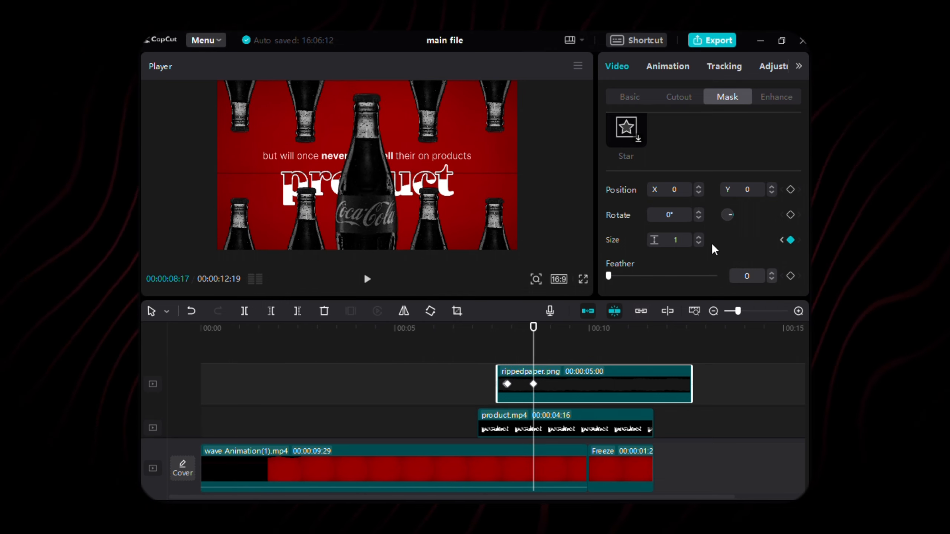
click(691, 243)
text(028)
key(Return)
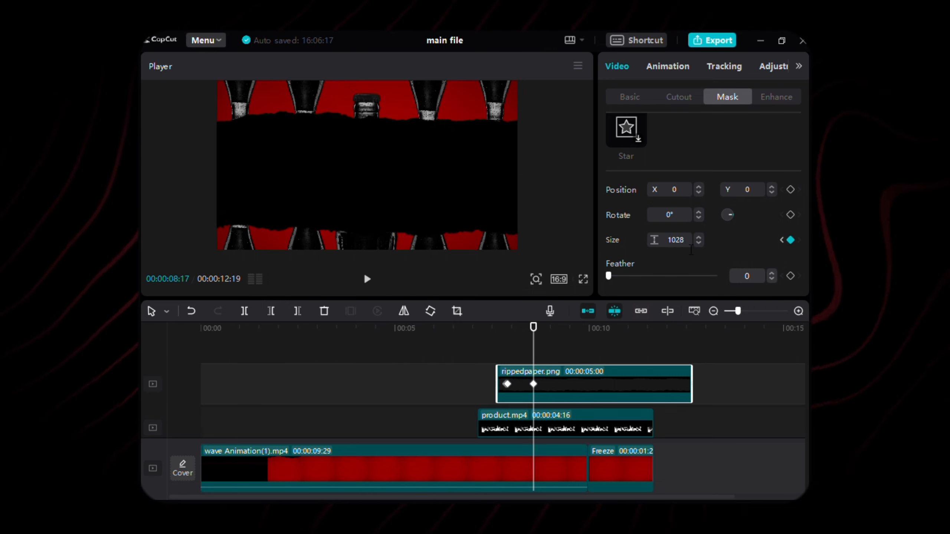
Trim the ripped paper clip to end at 00:00:11:20, in line with the clips below
click(658, 383)
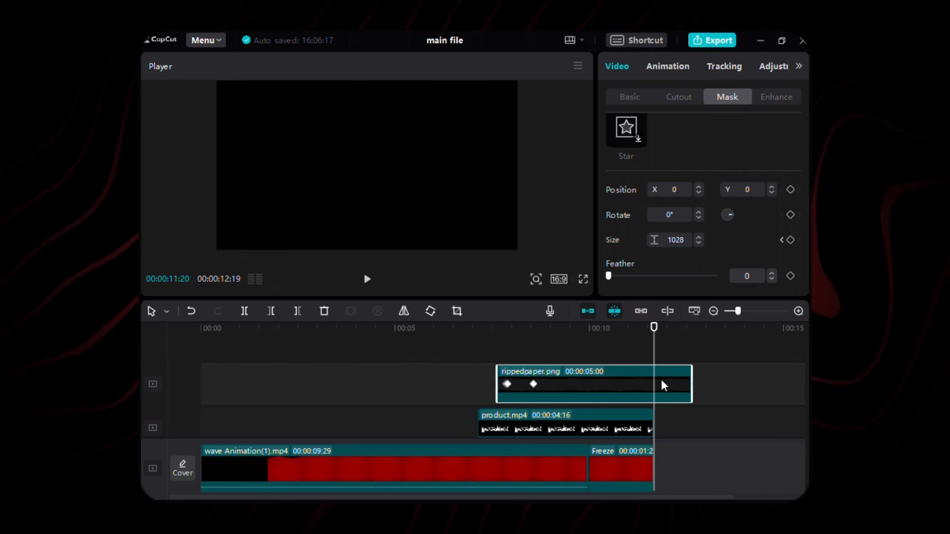
click(297, 311)
Split the ripped paper clip at 00:00:08:20
drag(661, 350, 601, 347)
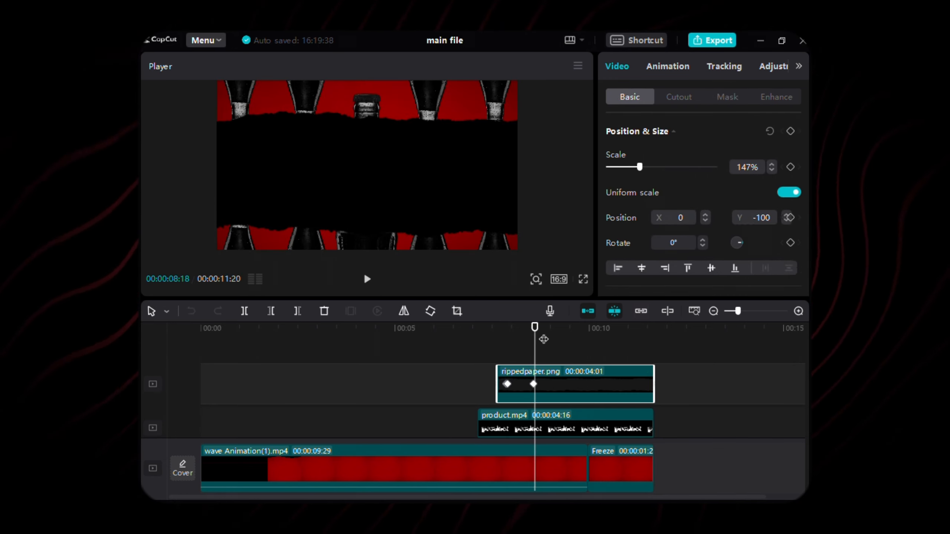
key(Right)
key(Right)
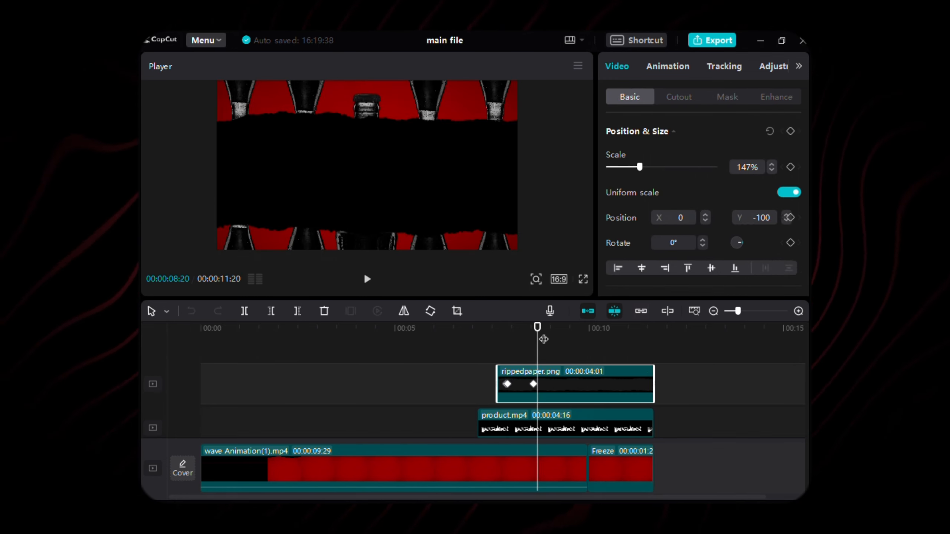
click(244, 311)
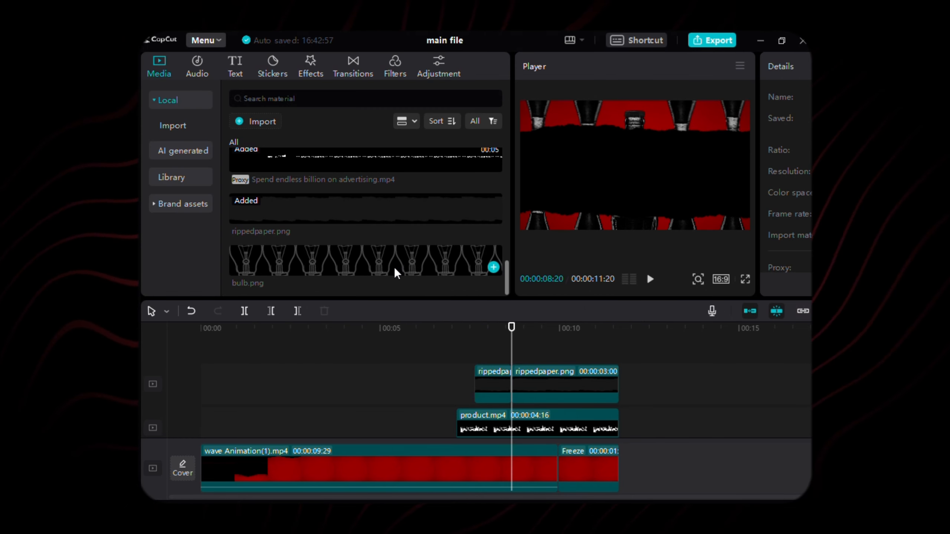
Add bulb.png on a new track above the ripped paper and apply the Negative filter to it
drag(394, 272, 613, 382)
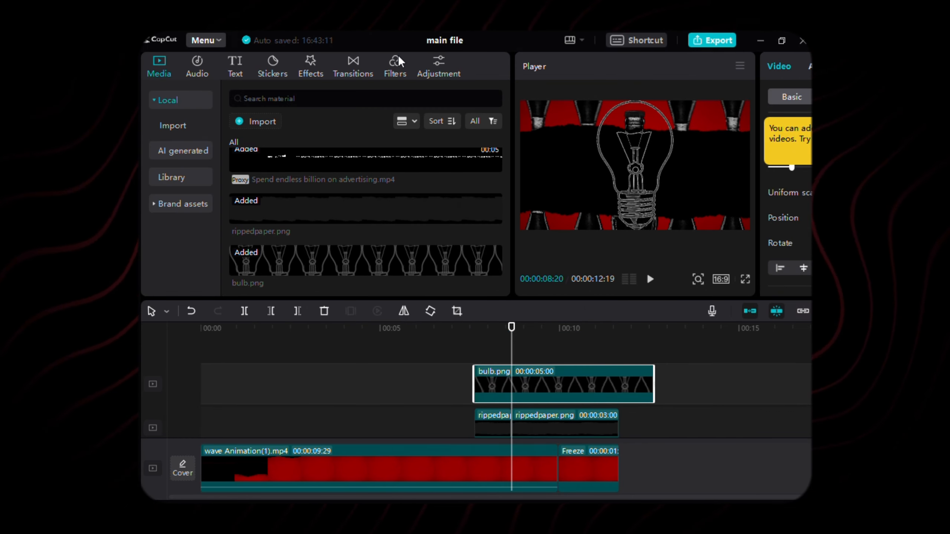
click(394, 65)
drag(389, 179, 598, 384)
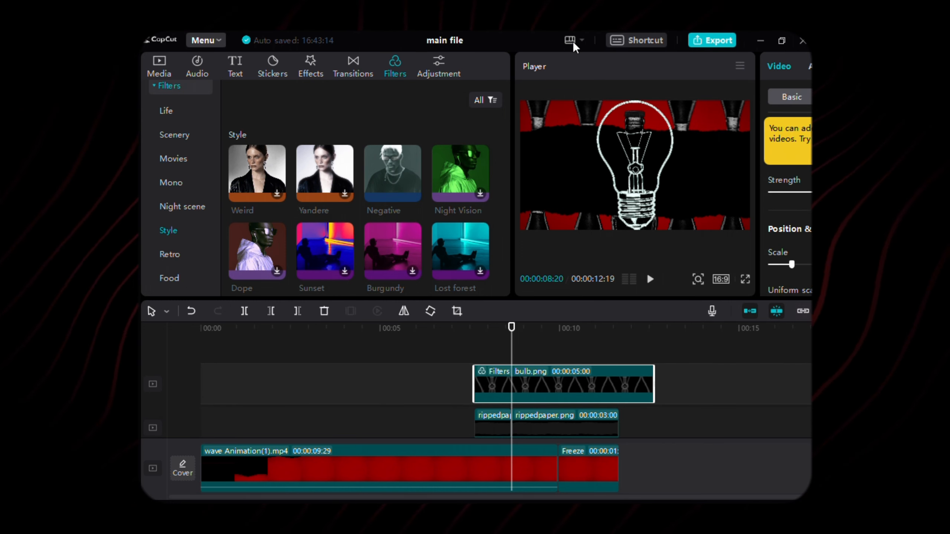
Set the bulb's scale to 63% and its Y position to -103
click(595, 77)
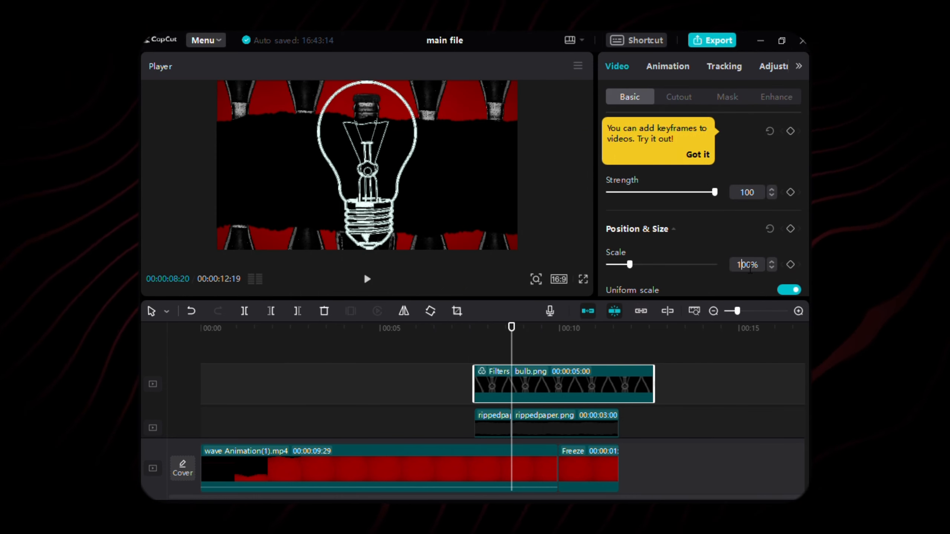
text(63)
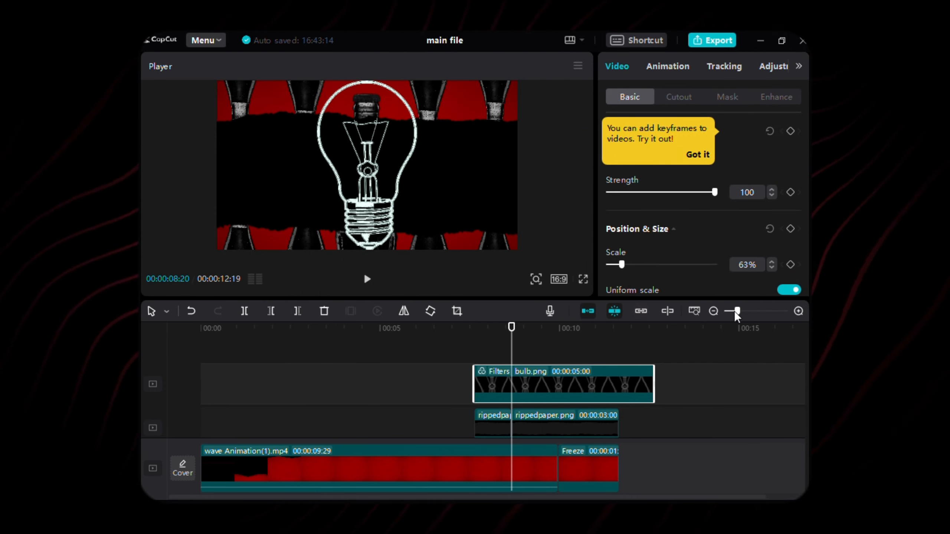
key(Return)
scroll(767, 253, down, 2)
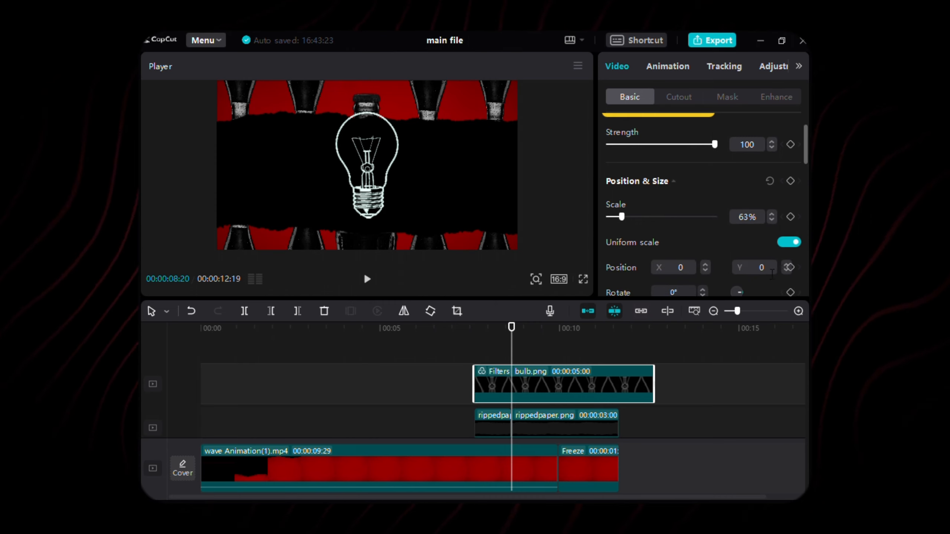
text(-103)
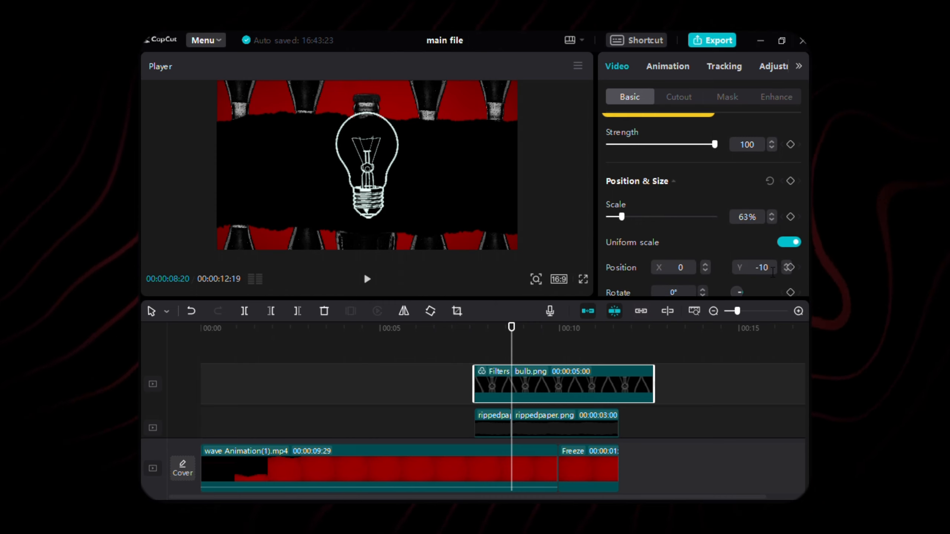
key(Return)
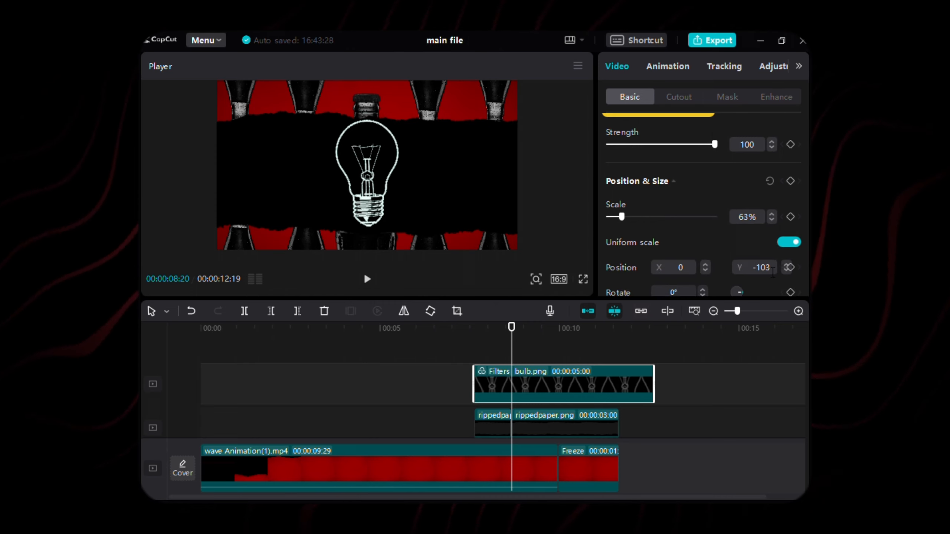
Open the bulb's basic color adjustments and bring the Blacks setting into reach
click(798, 66)
click(759, 65)
scroll(703, 192, down, 6)
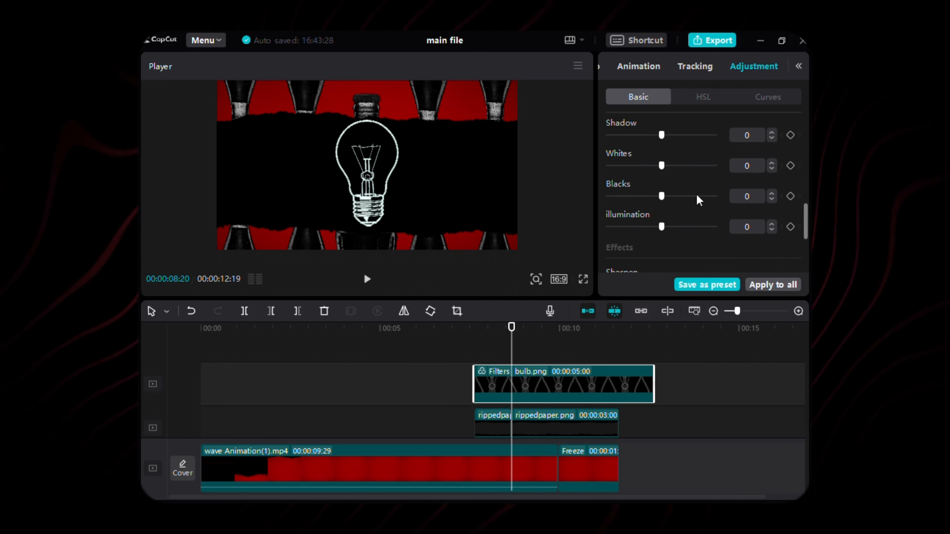
scroll(682, 187, up, 3)
scroll(662, 229, down, 3)
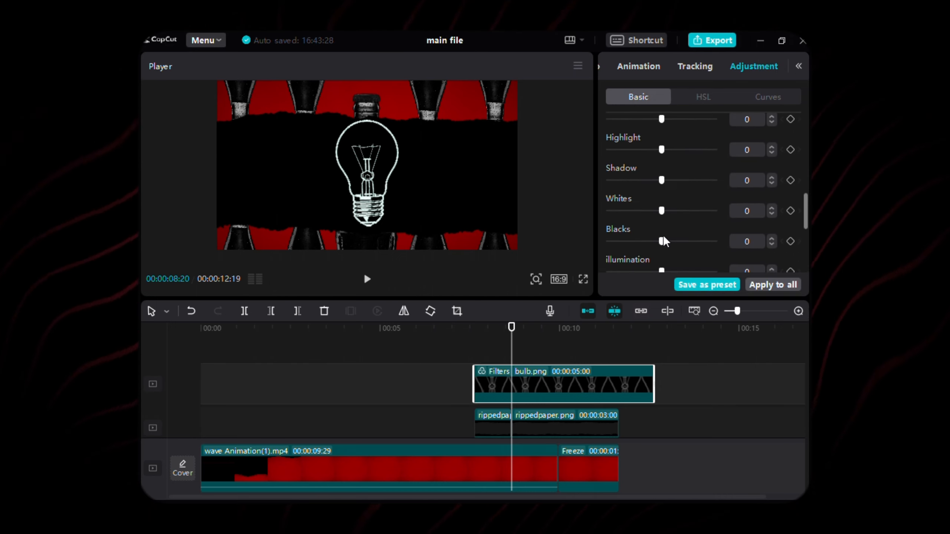
Keyframe the bulb's opacity at 0% at 00:00:07:26 and 100% at 00:00:07:27
click(488, 342)
mouse_move(489, 341)
mouse_down()
mouse_move(473, 346)
mouse_move(486, 346)
mouse_up()
scroll(748, 228, down, 5)
scroll(770, 213, up, 6)
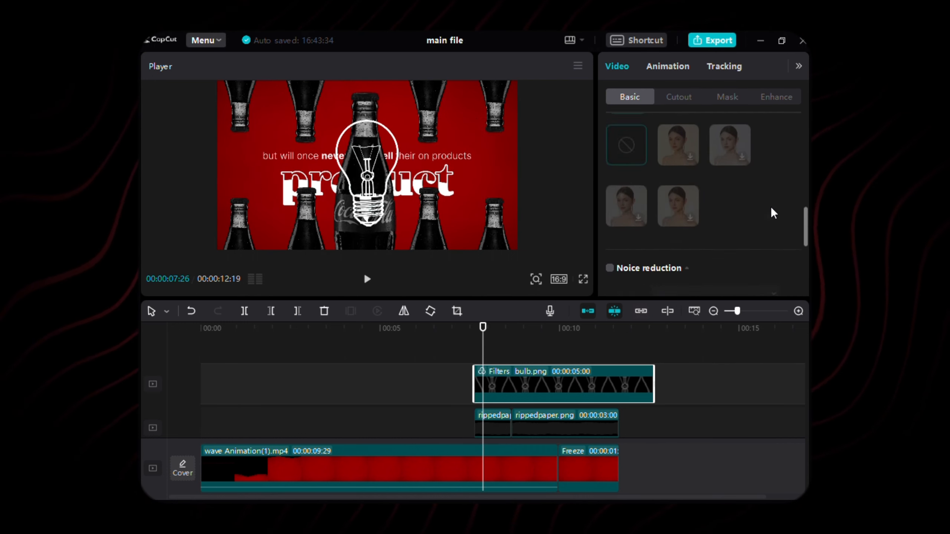
click(790, 261)
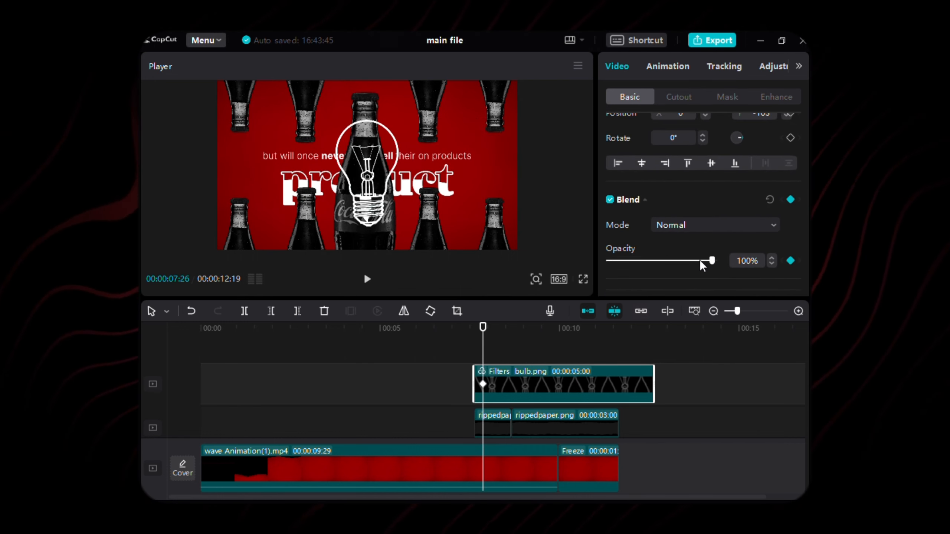
drag(699, 260, 535, 276)
key(Right)
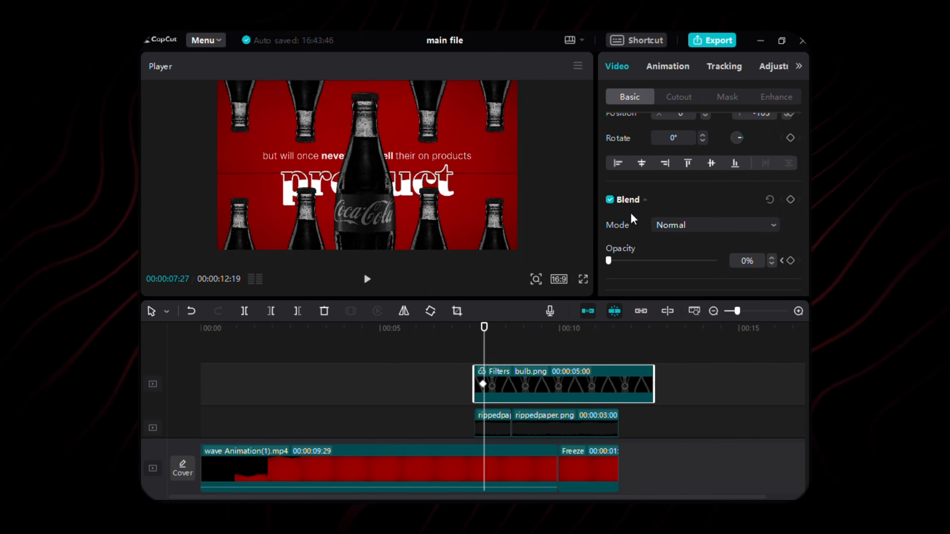
drag(626, 259, 720, 261)
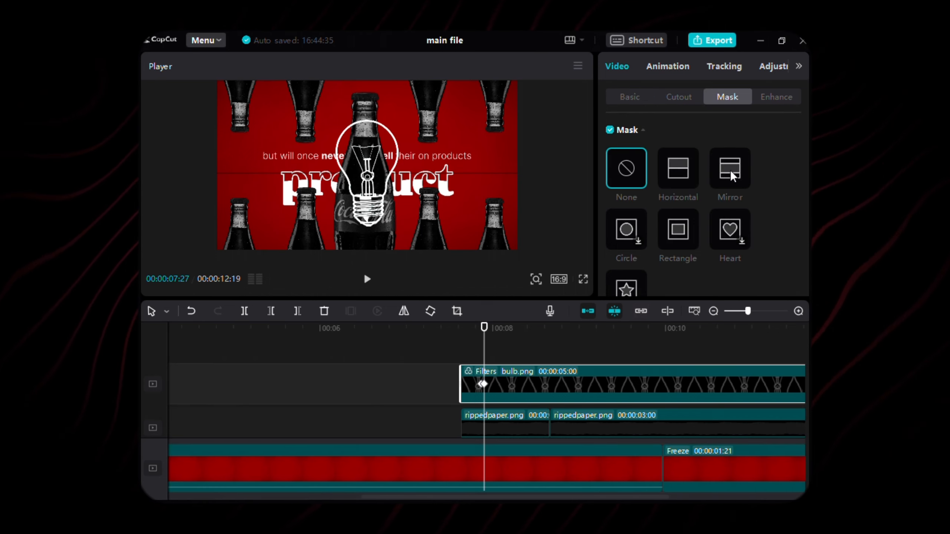
Apply a Mirror mask to the bulb and keyframe its size at 1 at 00:00:07:27
click(730, 171)
scroll(730, 191, down, 4)
click(790, 260)
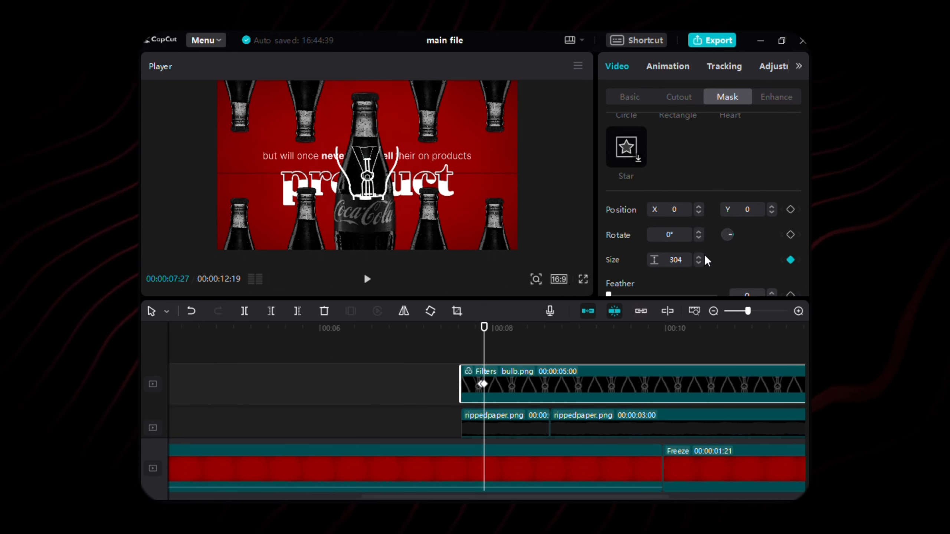
double_click(677, 262)
text(1)
key(Return)
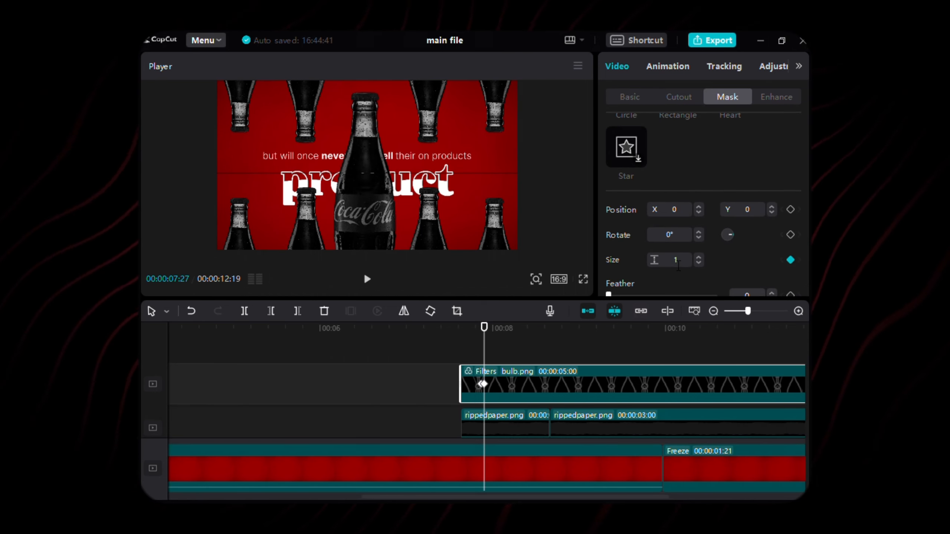
Keyframe the bulb's mask size at 64 at 00:00:08:02
key(Right)
key(Right)
key(Right)
key(Right)
key(Right)
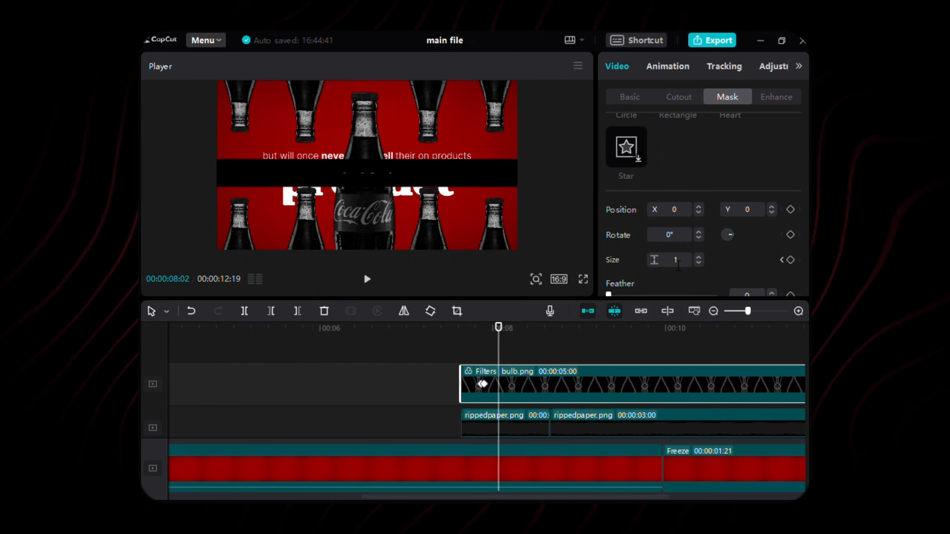
double_click(677, 261)
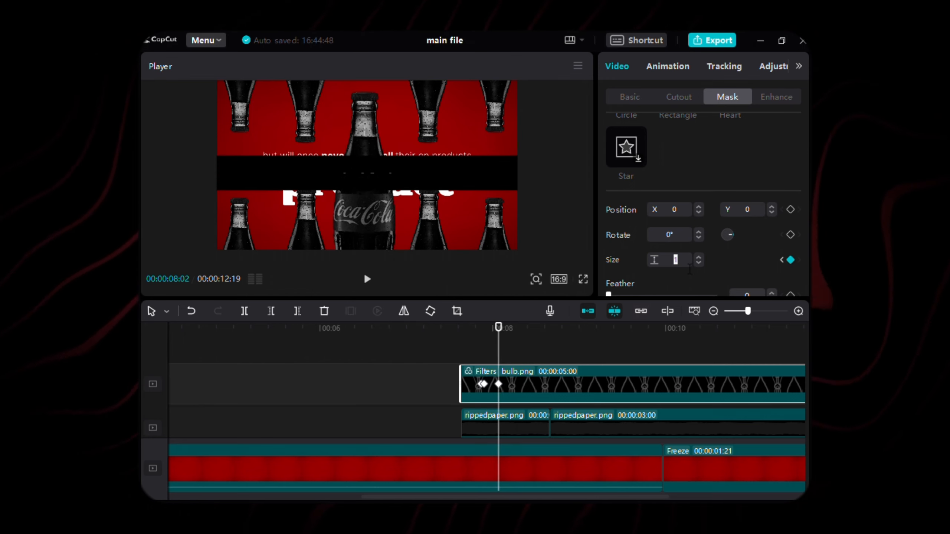
text(64)
key(Return)
Advance the playhead a few frames past 00:00:08:12 for the bulb's next mask size keyframe
key(Right)
key(Right)
key(Right)
key(Right)
key(Right)
key(Right)
key(Right)
key(Right)
key(Right)
key(Right)
key(Right)
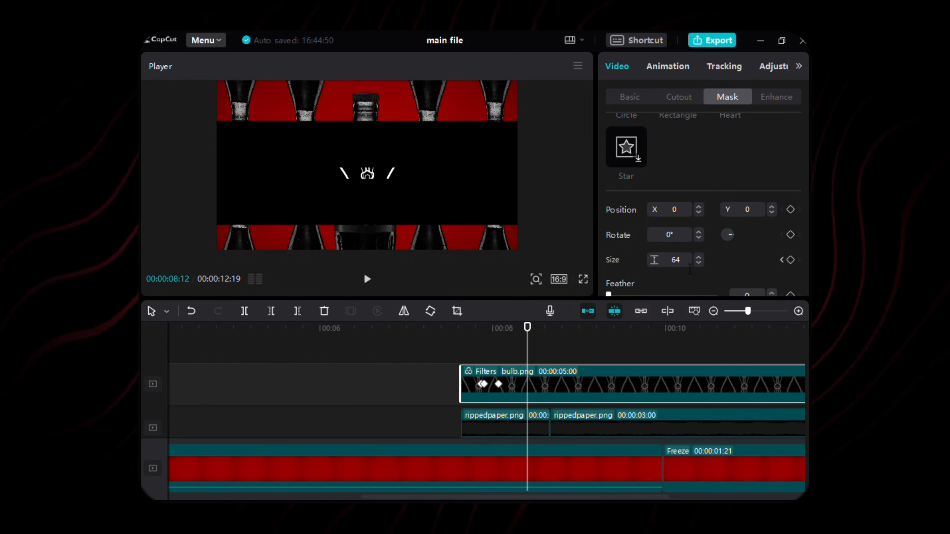
key(Right)
key(Right)
key(Right)
key(Right)
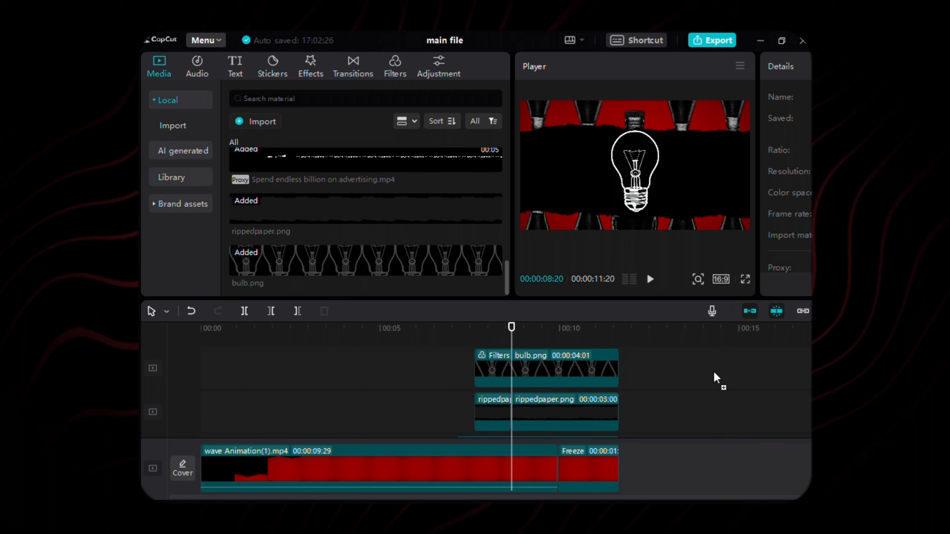
Add a second bulb.png above the first from 00:00:08:20, scaled to 54% with X position -1011
drag(716, 382, 649, 382)
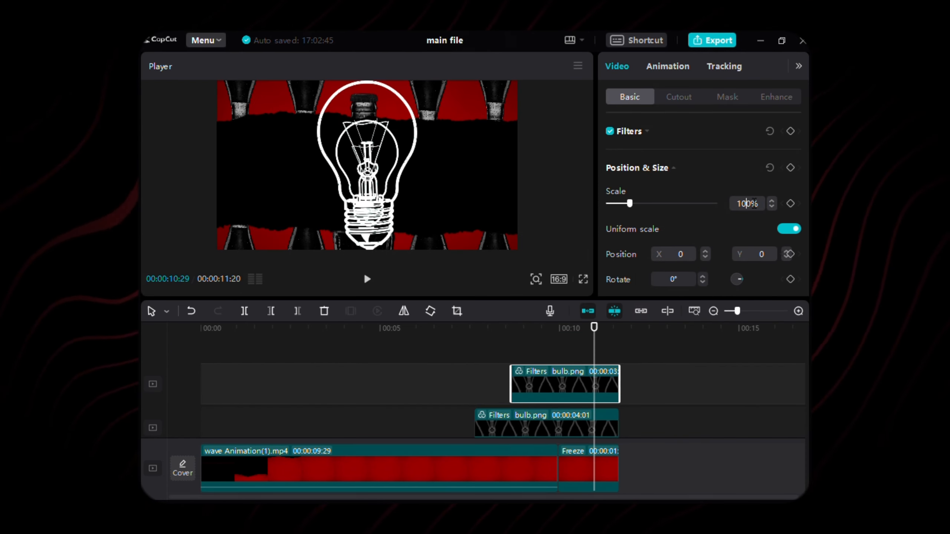
double_click(754, 202)
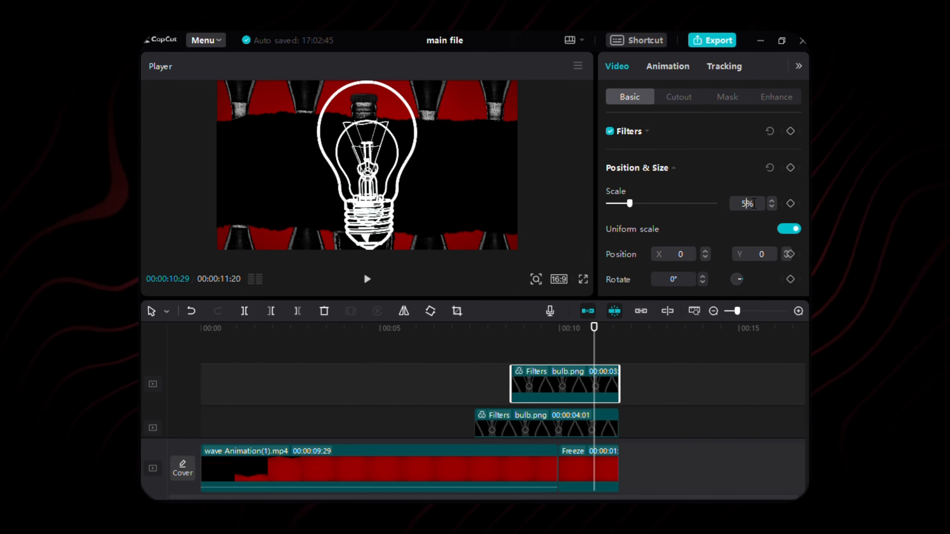
text(54)
key(Tab)
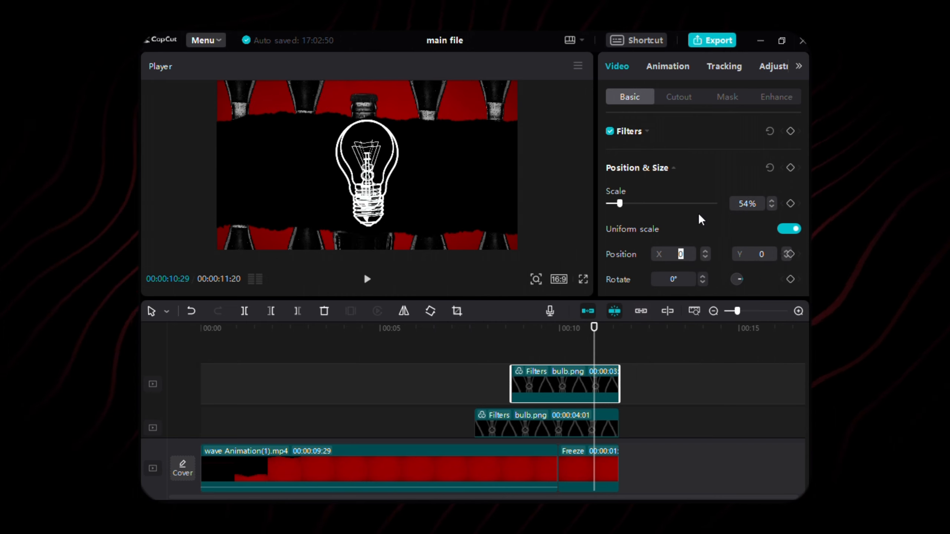
text(-1)
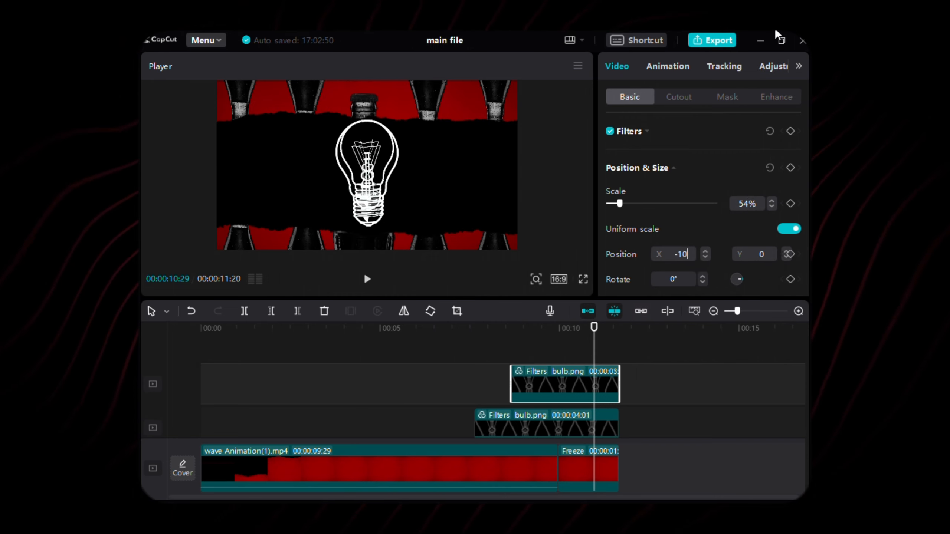
text(011)
key(Return)
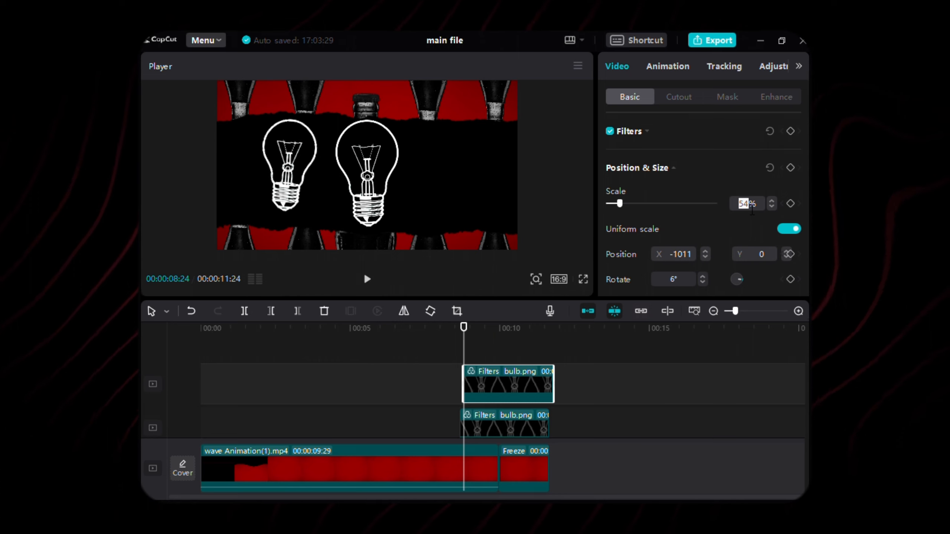
Set the bulb copy starting at 00:00:08:24 to 51% scale and position X -1971, Y -111
text(1)
double_click(692, 256)
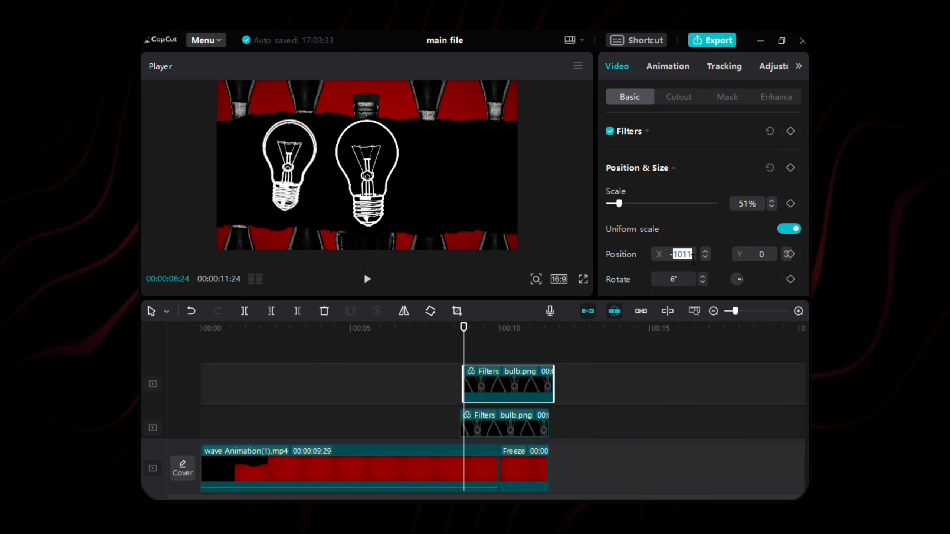
text(-1971)
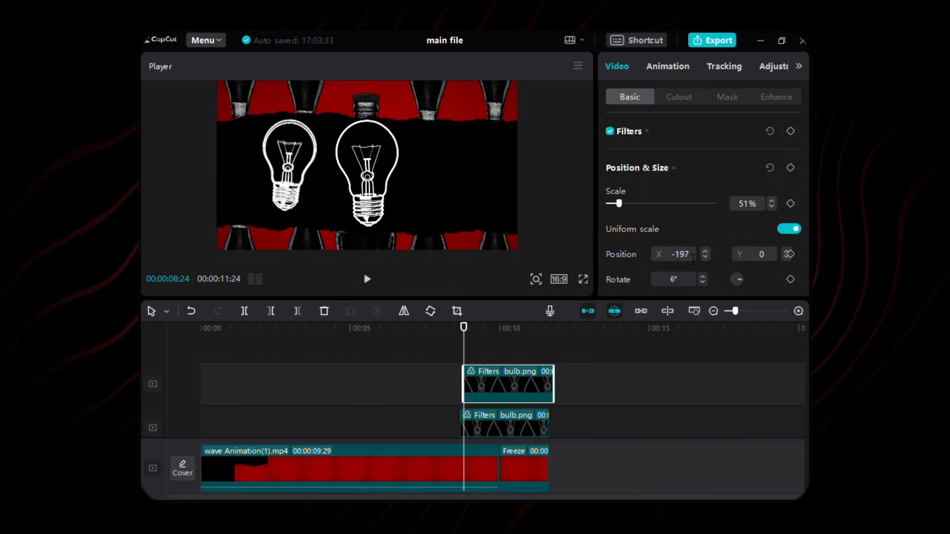
click(767, 263)
text(-11)
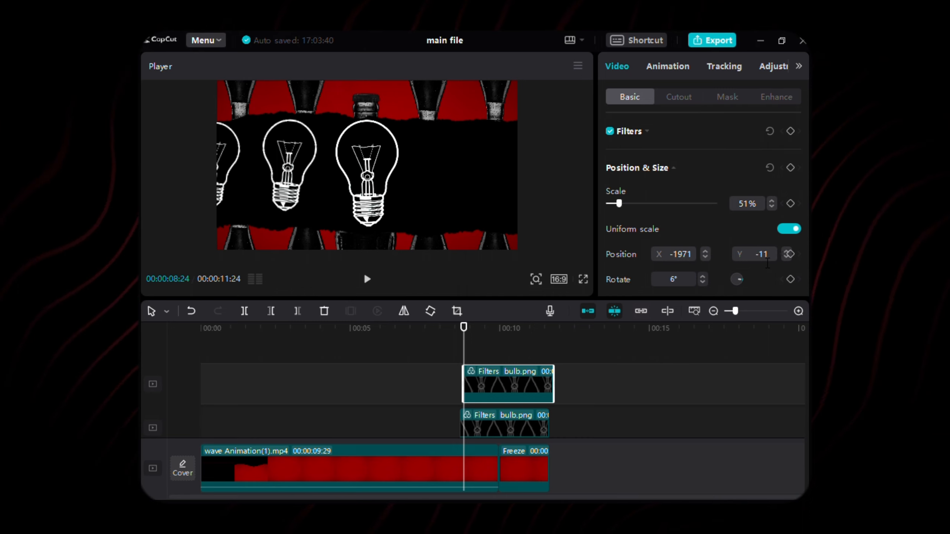
text(1)
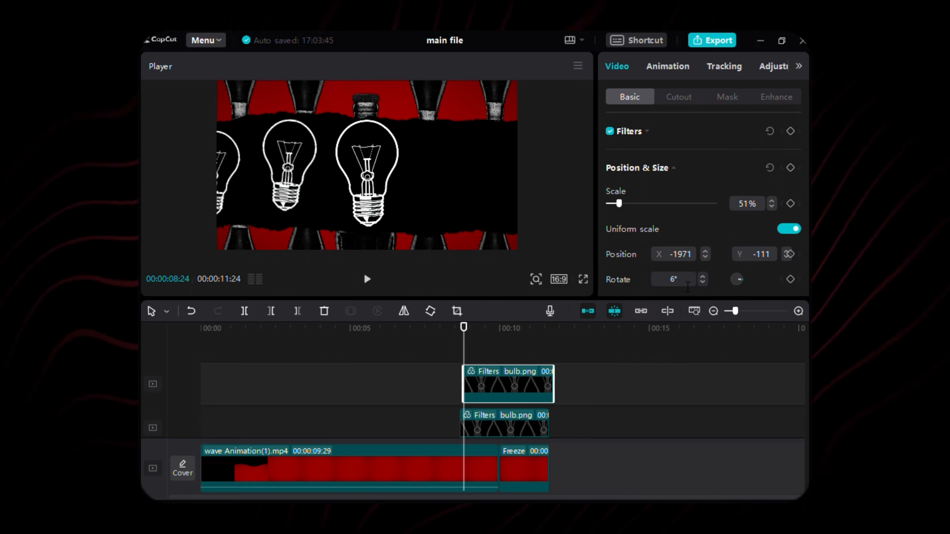
Paste another bulb copy starting at 00:00:08:28 and set it to 56% scale and position X 1020, Y -111
key(ctrl+v)
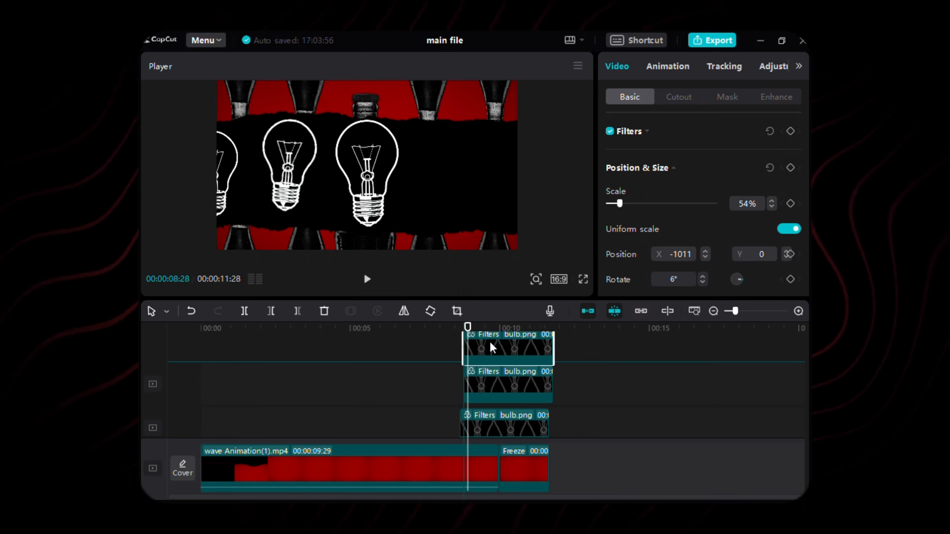
drag(497, 343, 496, 343)
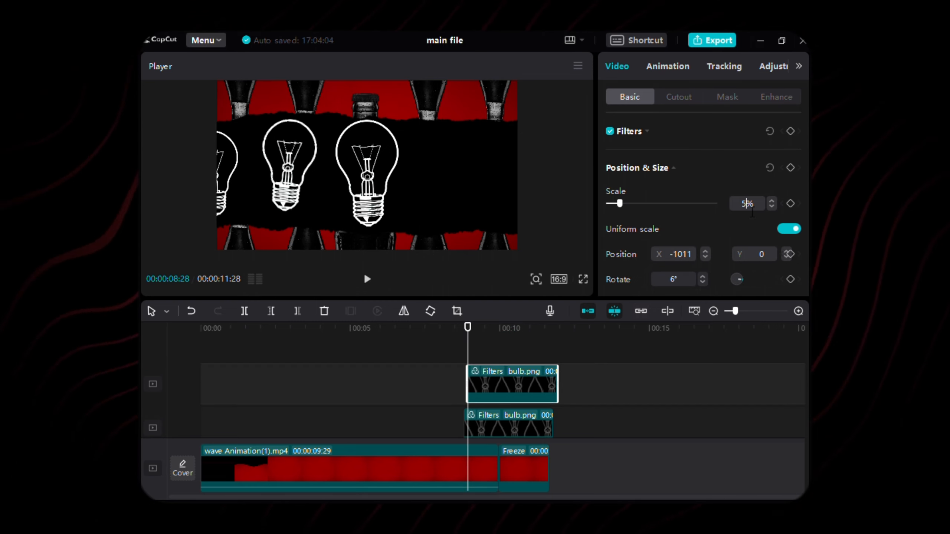
text(6)
key(Return)
click(692, 259)
text(1020)
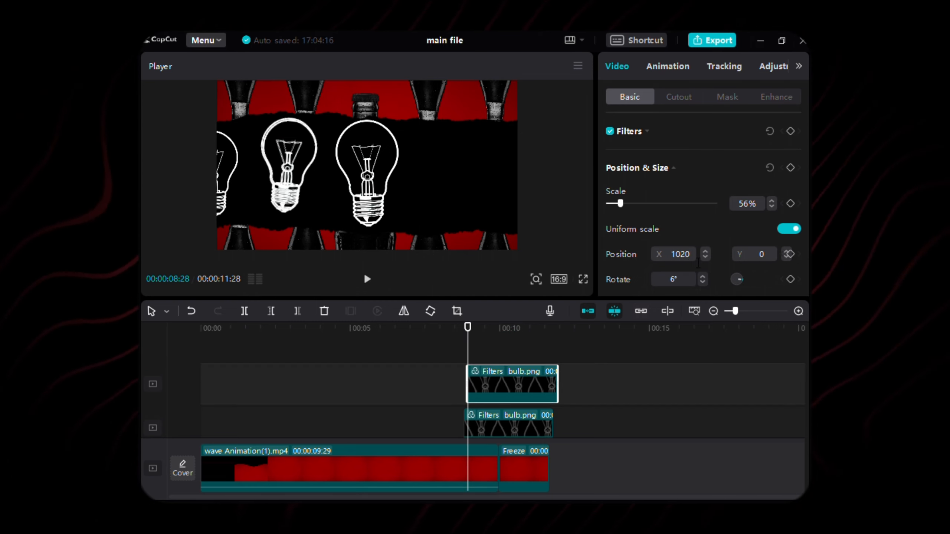
key(Return)
text(-111)
key(Return)
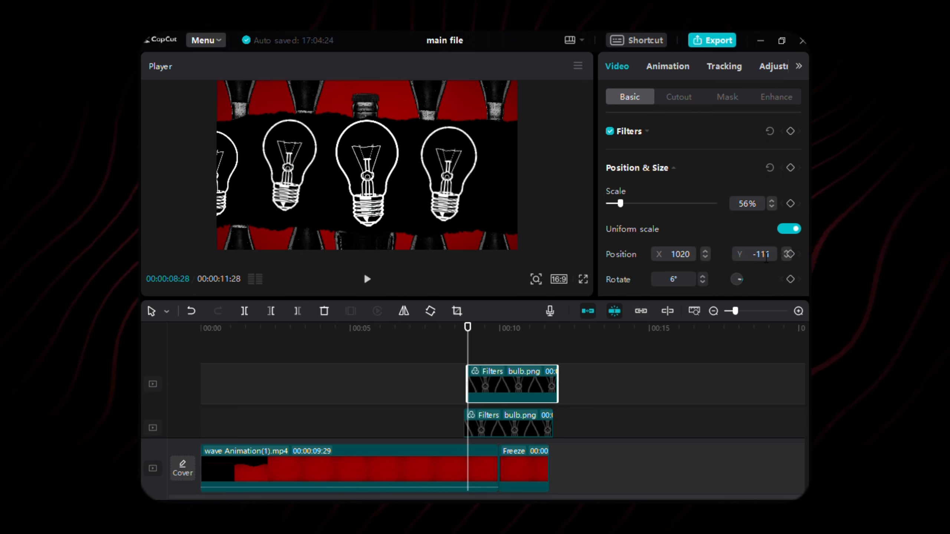
Set the rotation of the bulb copy starting at 00:00:08:28 to 0°
click(703, 283)
click(703, 283)
click(704, 283)
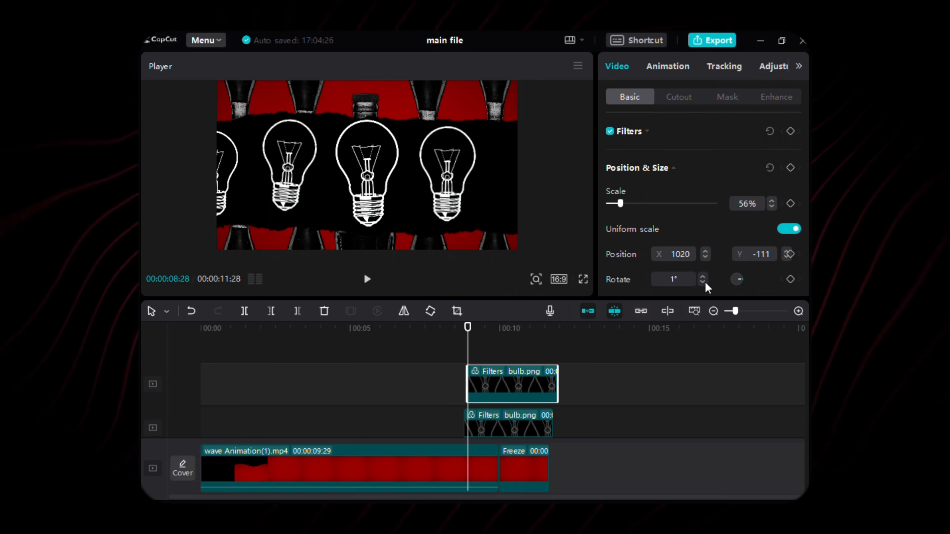
click(704, 282)
click(703, 283)
click(704, 282)
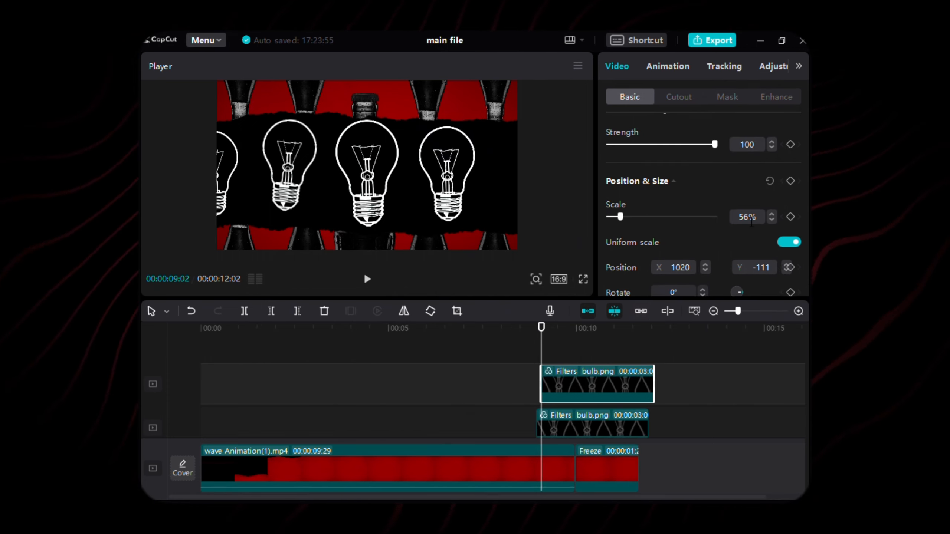
Set the bulb copy starting at 00:00:09:02 to 50% scale and position X 1965, Y -124
text(50)
double_click(687, 269)
text(19)
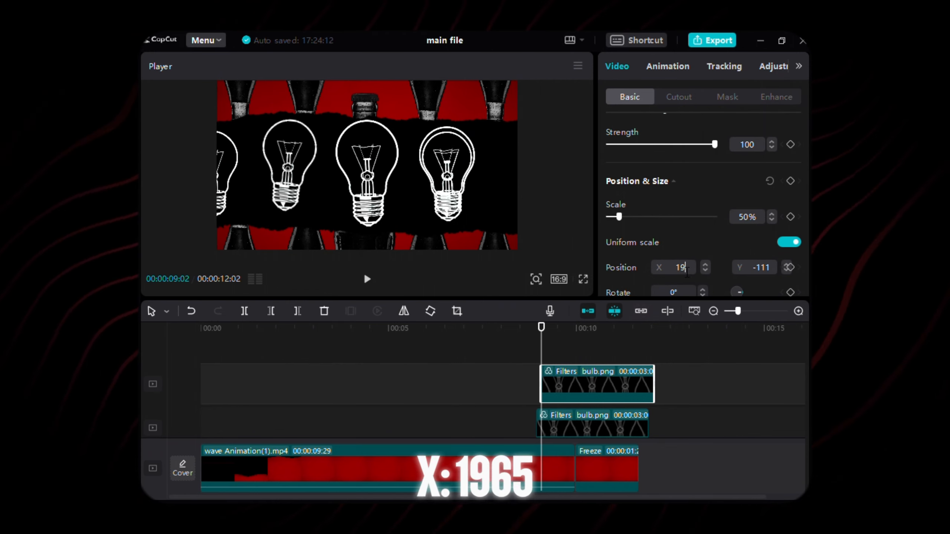
text(65)
double_click(762, 268)
text(-124)
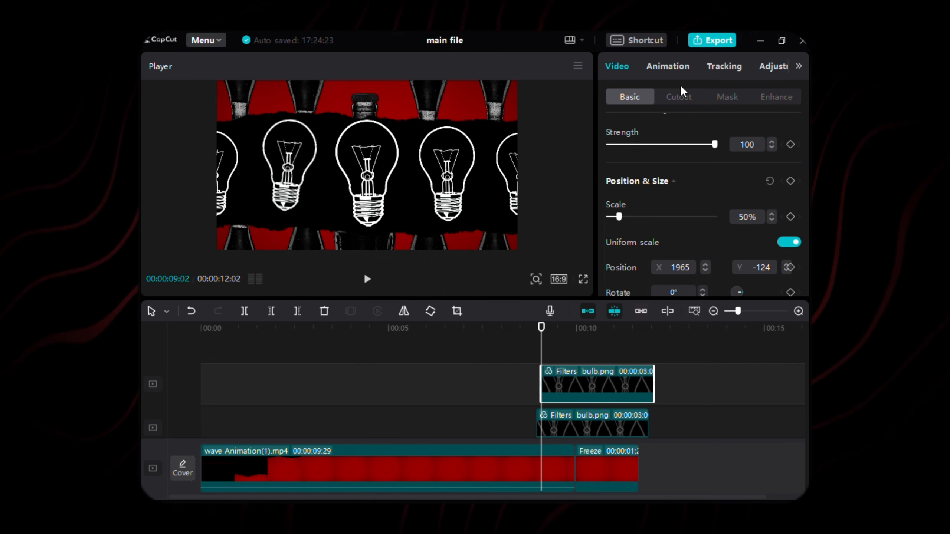
Apply the Fade In entrance animation to the stacked bulb.png copies
click(672, 68)
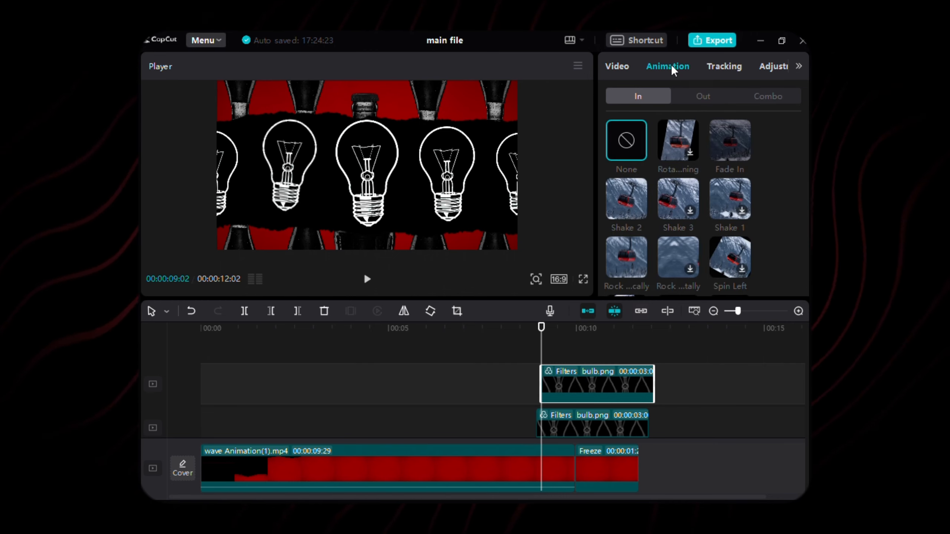
click(729, 139)
scroll(576, 383, down, 2)
click(585, 372)
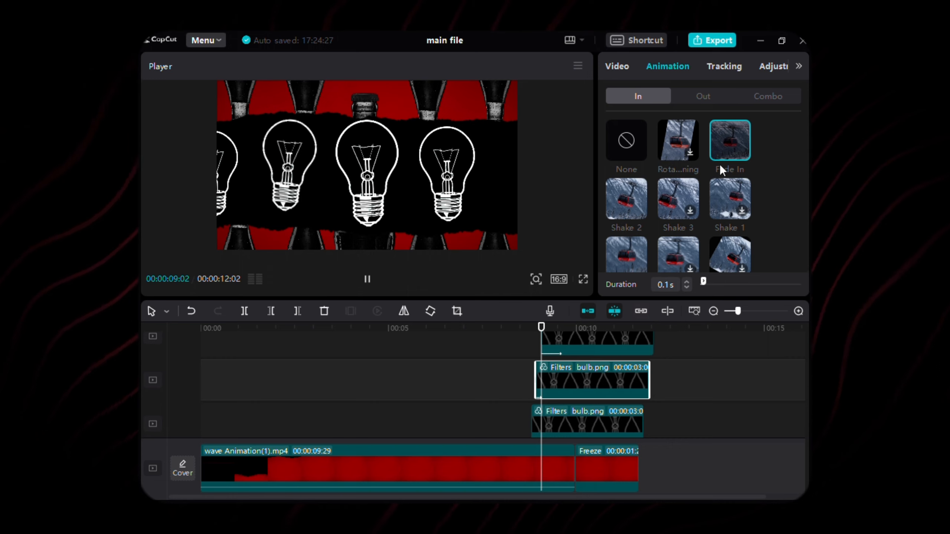
scroll(609, 386, down, 2)
click(599, 384)
scroll(595, 411, down, 2)
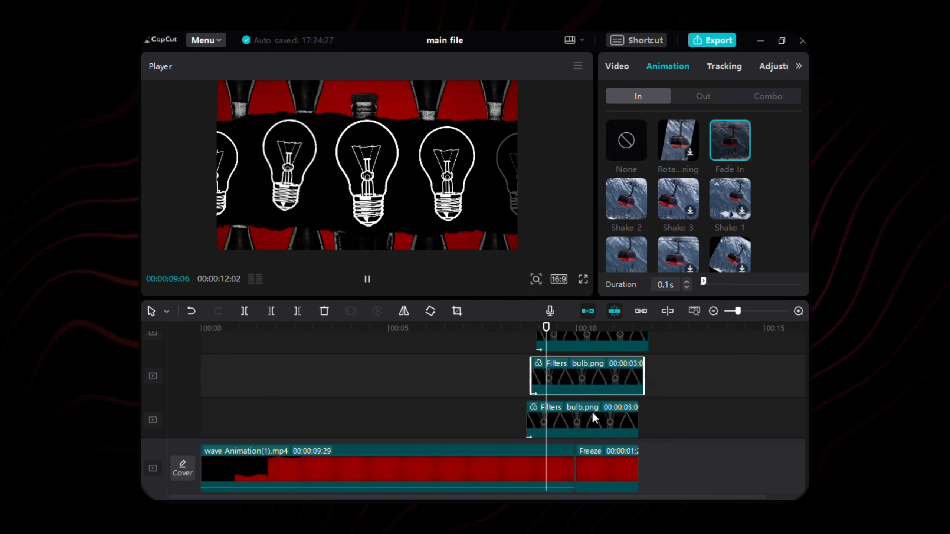
click(592, 412)
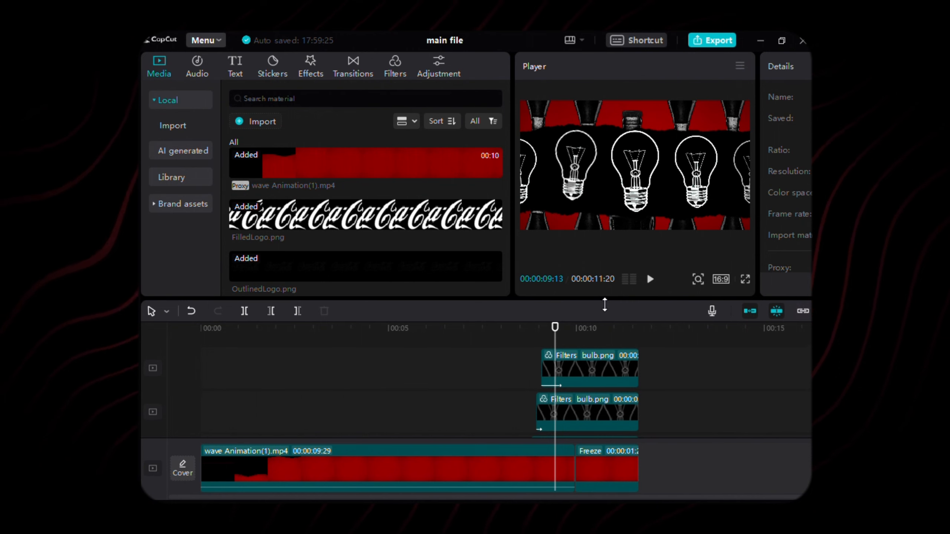
Add a default text clip above the bulbs at 00:00:09:13 reading "happiness" and set its font size to 25
click(235, 66)
click(276, 151)
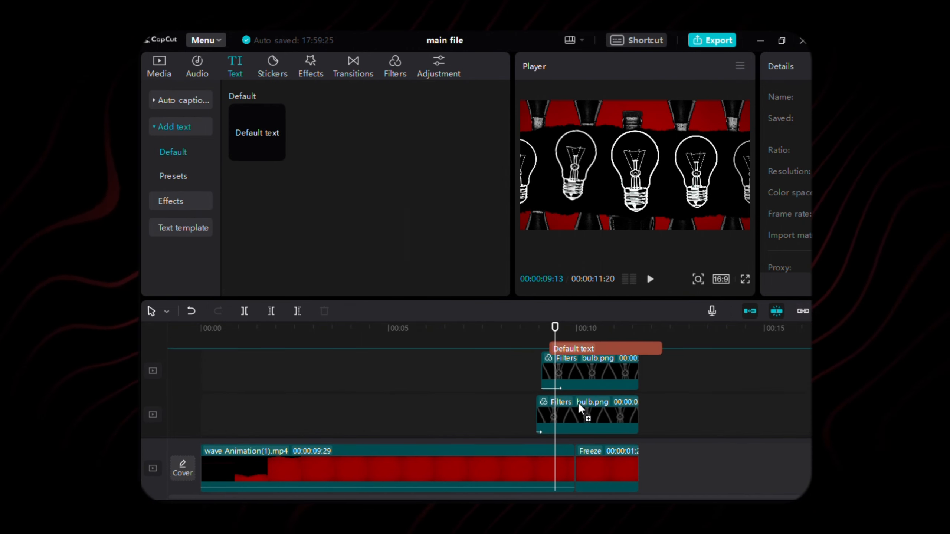
click(610, 342)
text(happiness)
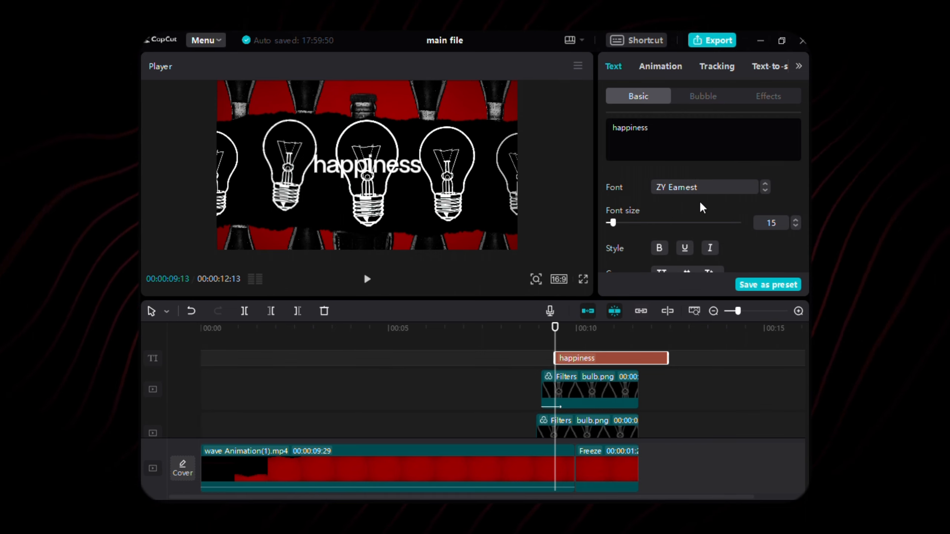
scroll(669, 204, down, 2)
drag(624, 175, 617, 174)
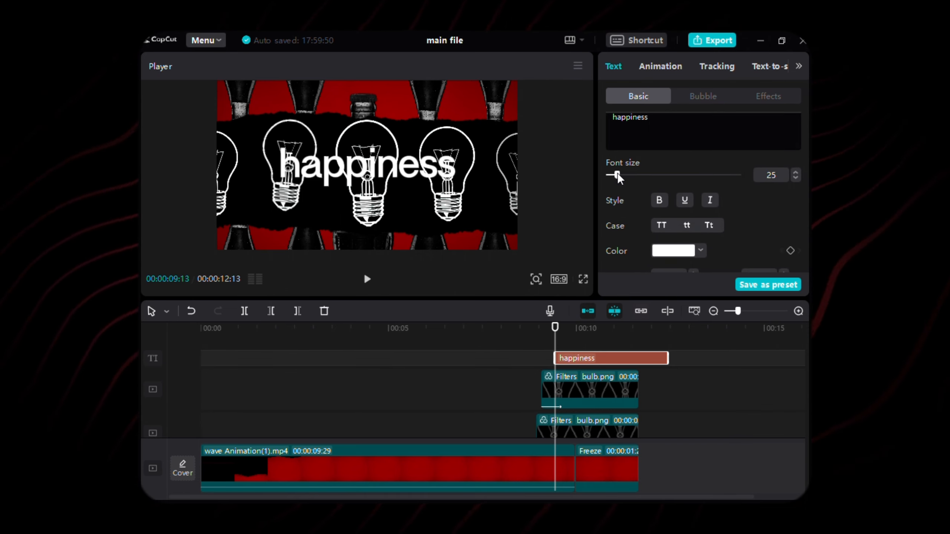